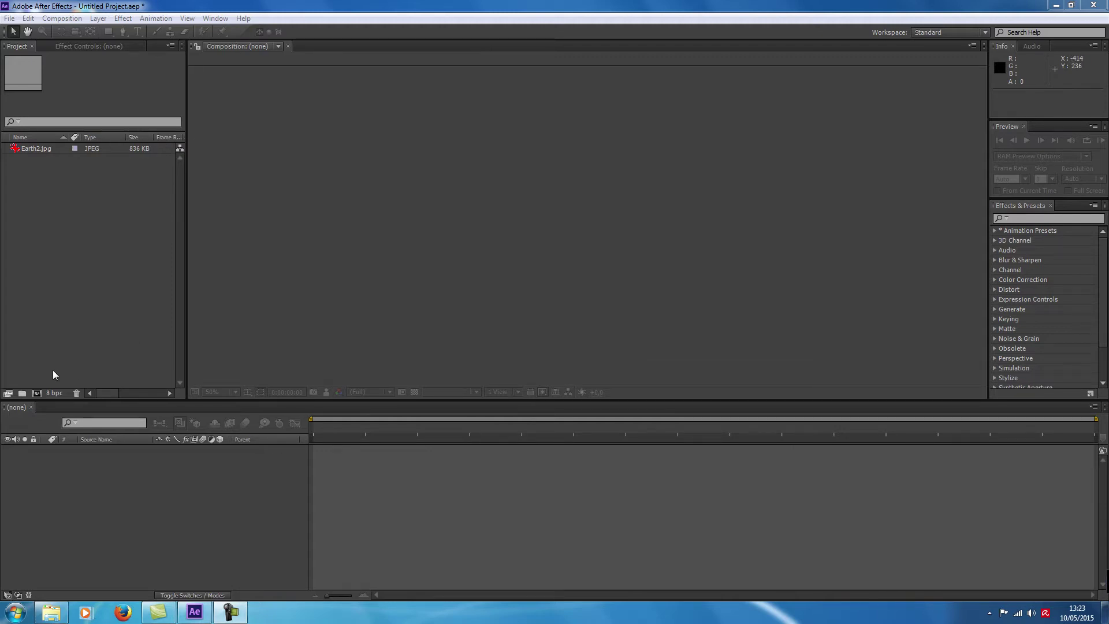
- Create a composition with the HDTV 1080 29.97 preset and add a black full-size solid named Sun to it
click(39, 394)
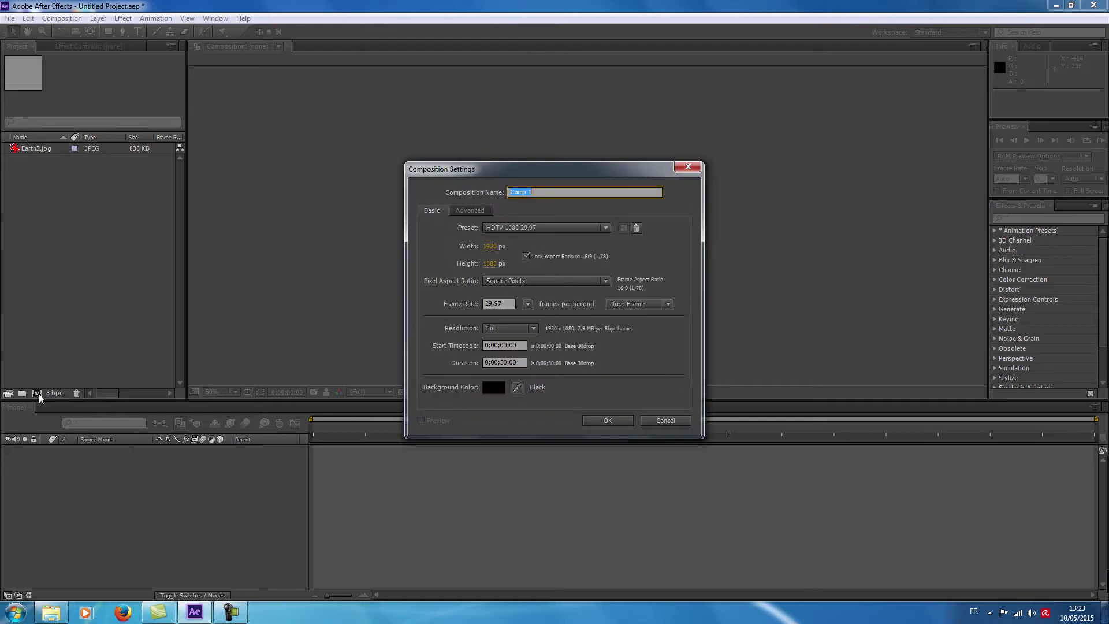
click(607, 420)
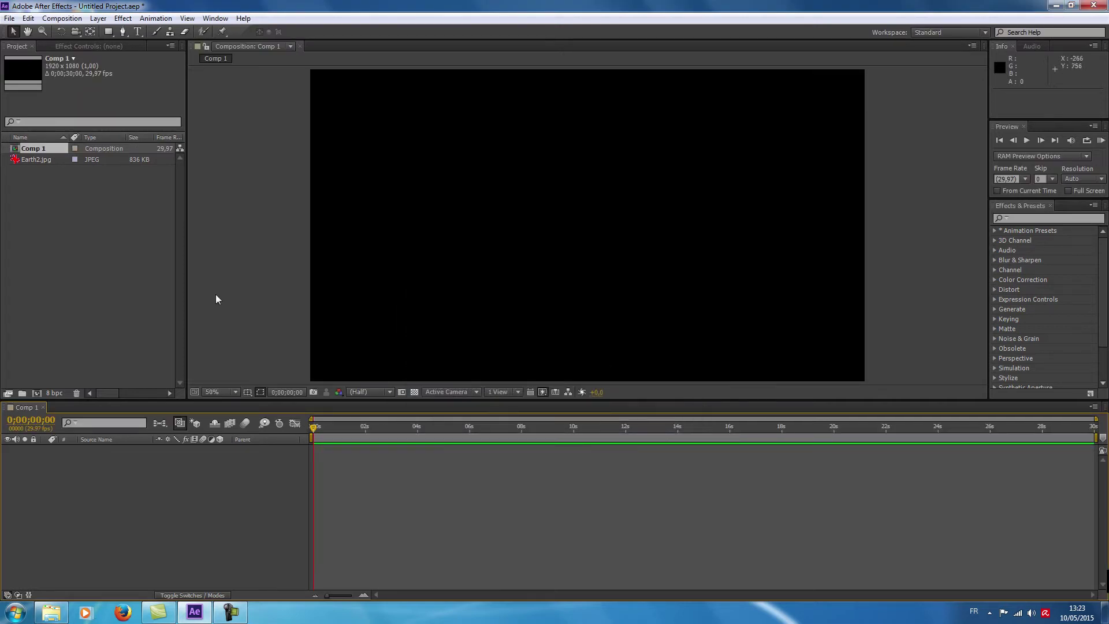
right_click(112, 469)
mouse_move(203, 475)
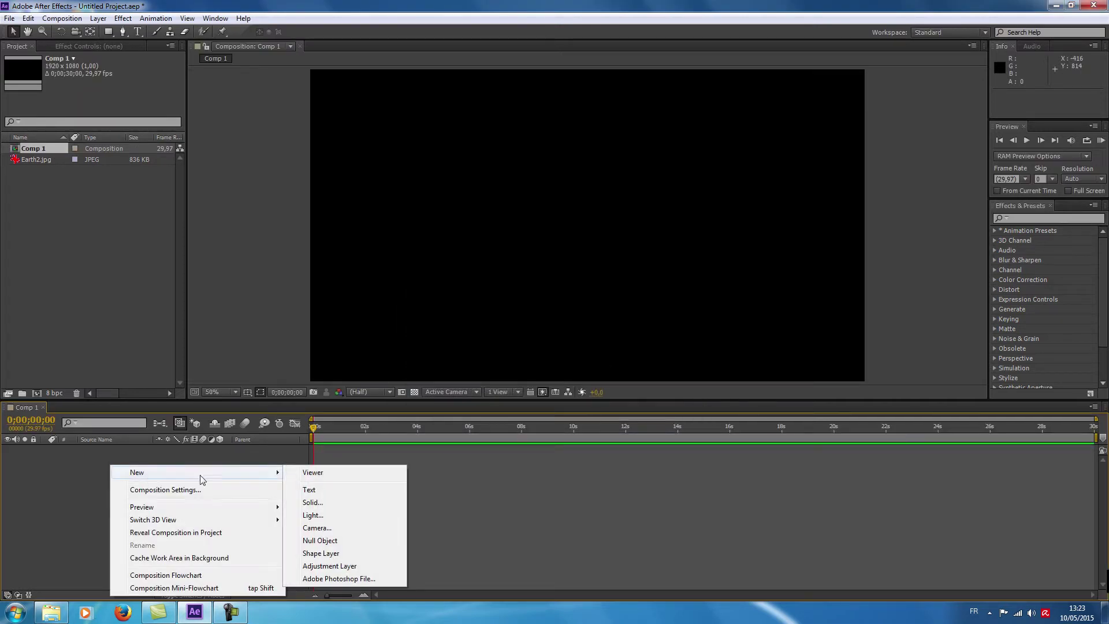
click(312, 502)
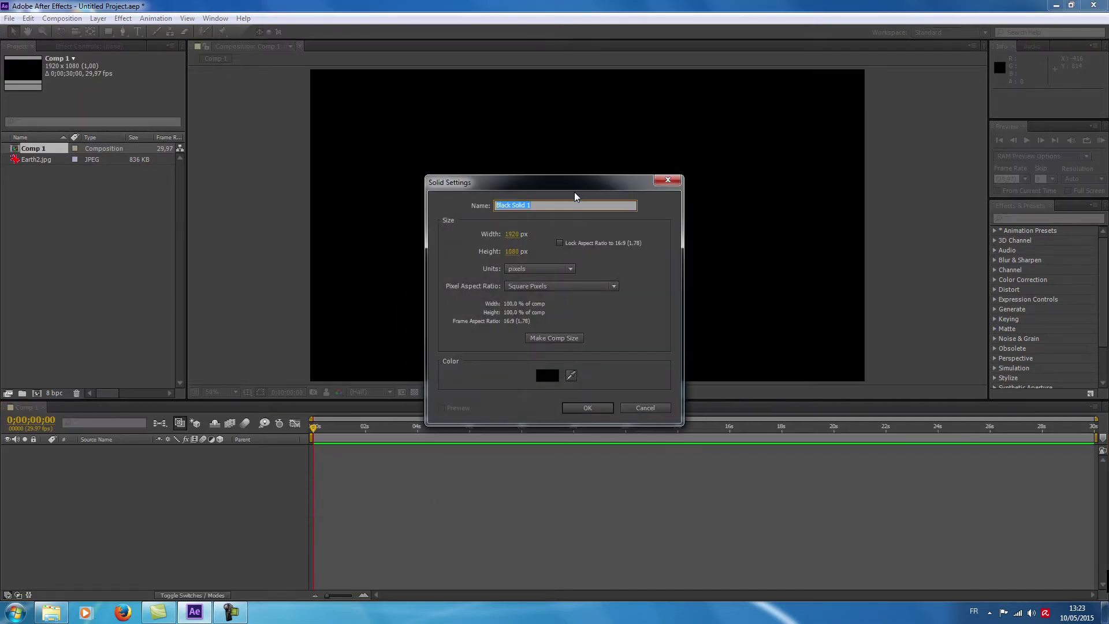
text(Sun)
click(543, 376)
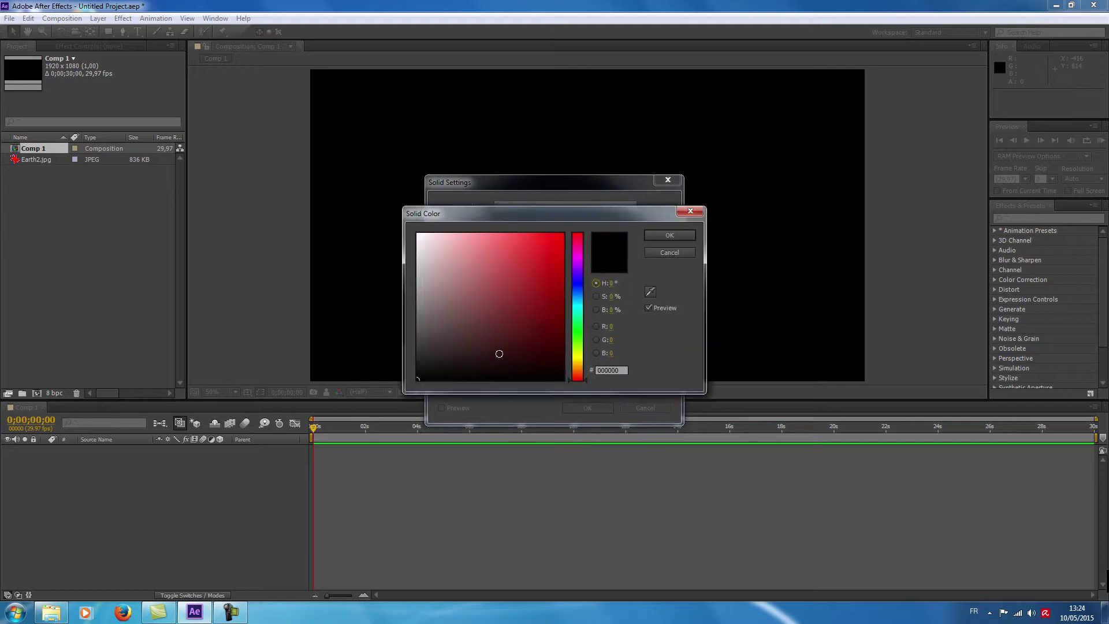
click(674, 234)
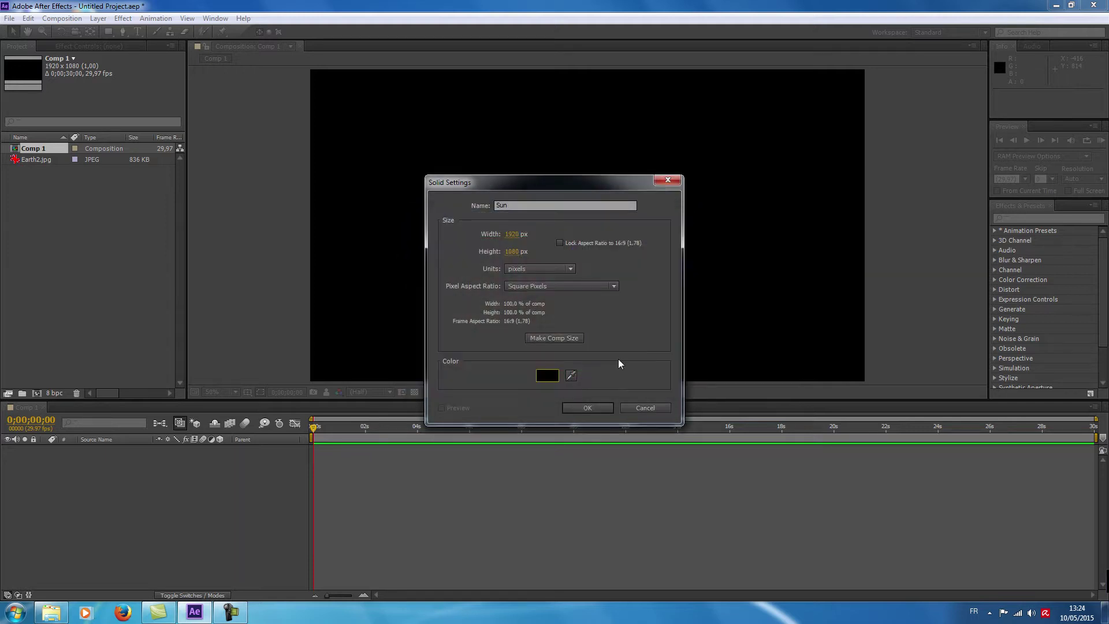
click(599, 406)
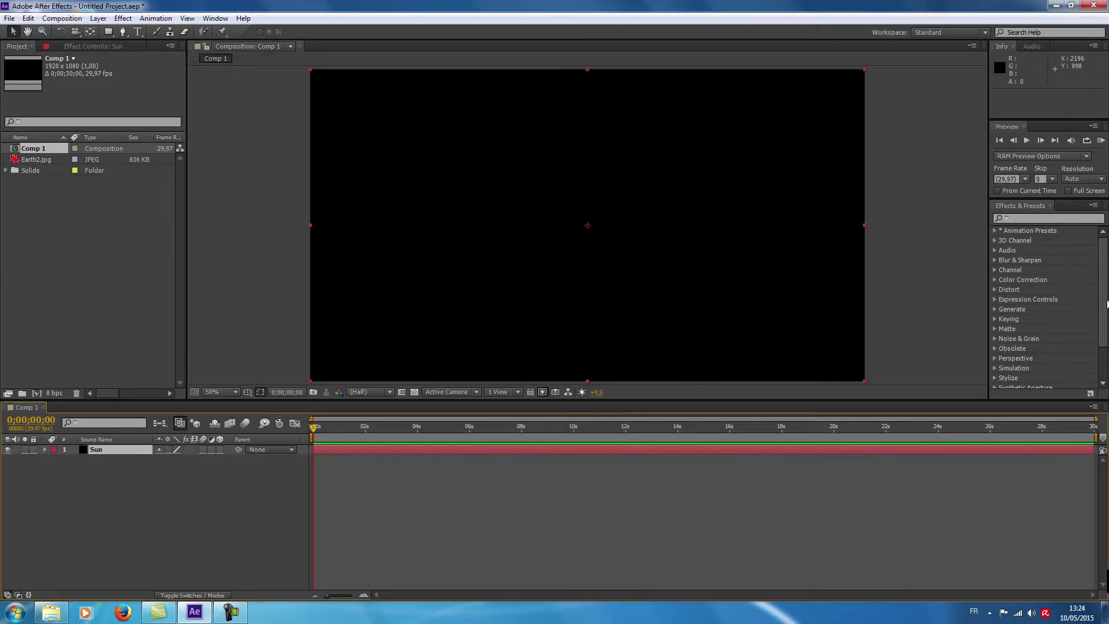
- Find the Fractal Noise effect and apply it to the Sun layer
click(1066, 217)
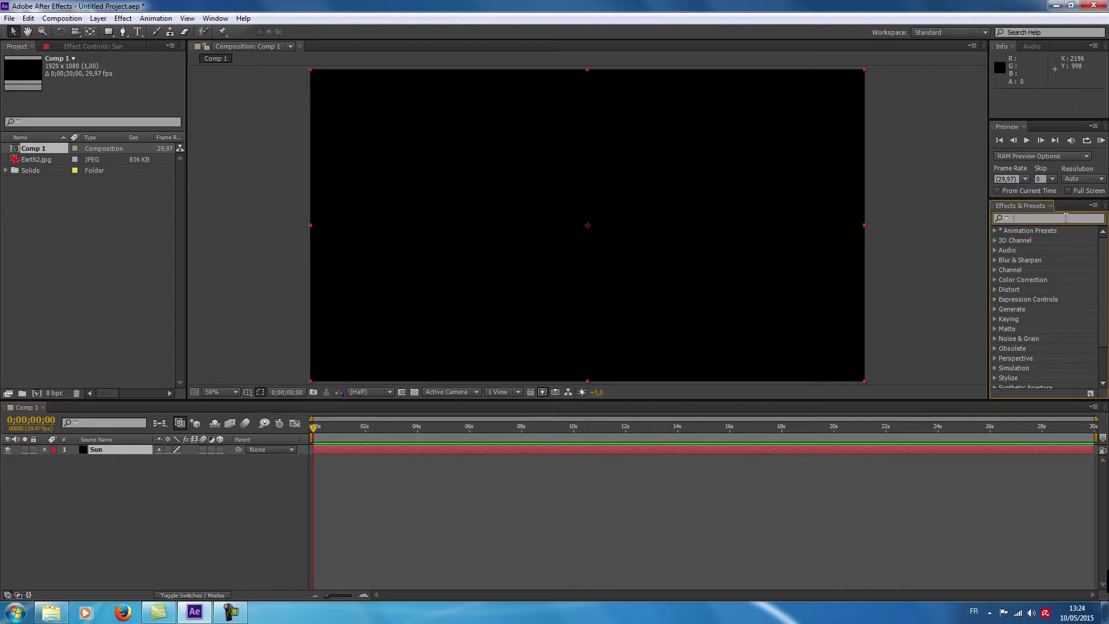
text(noise)
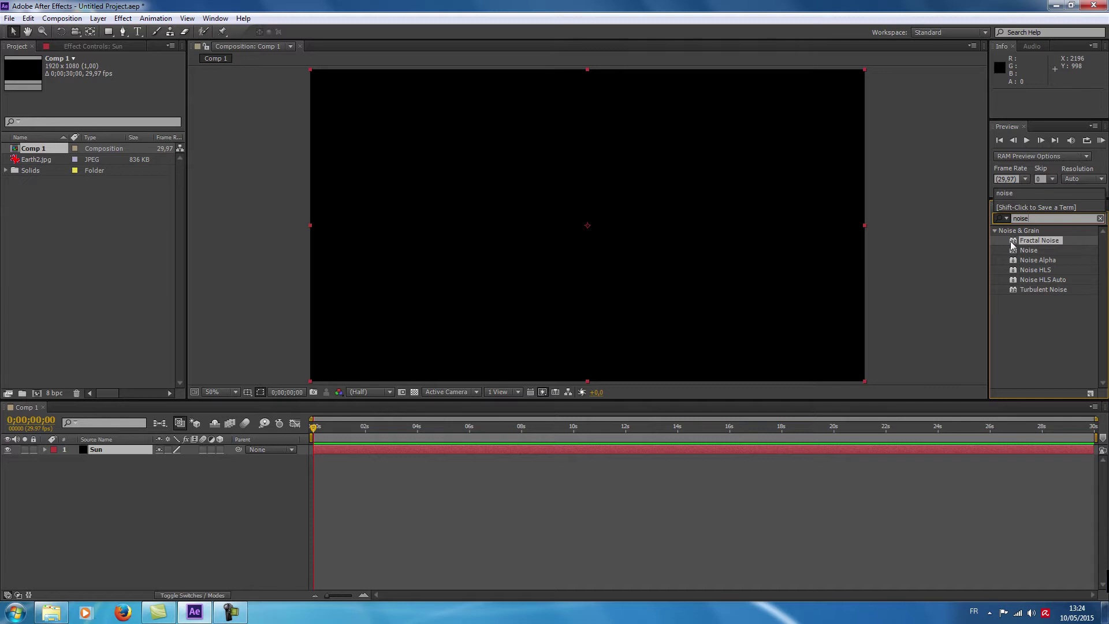
drag(1013, 243, 518, 230)
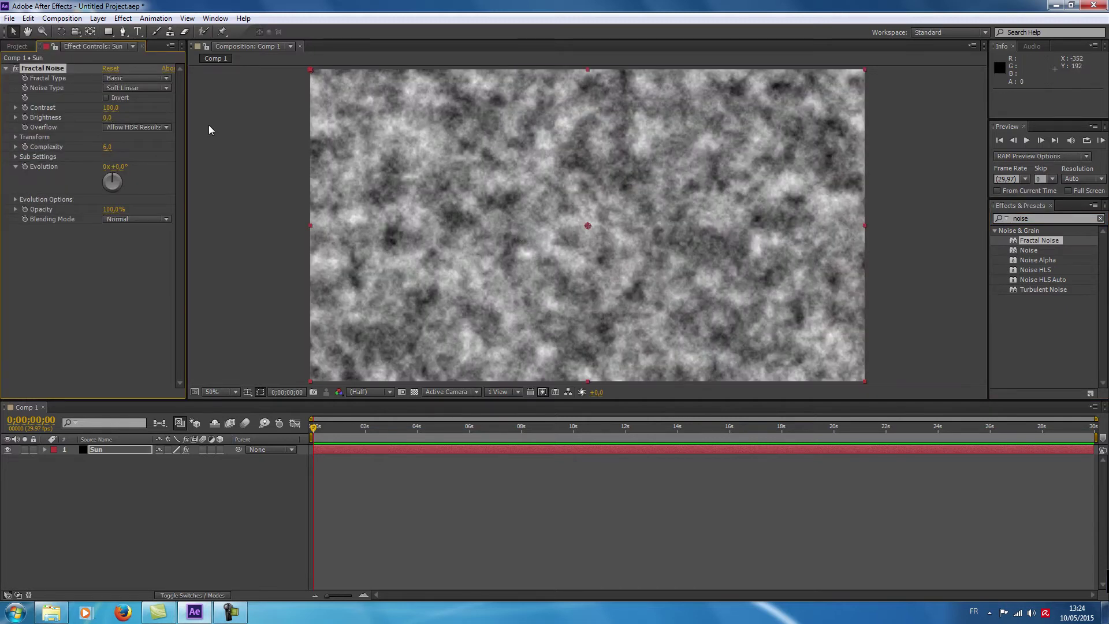
- Set the Fractal Noise contrast to 112, brightness to -20 and complexity to 20
click(110, 108)
text(1)
key(Return)
click(107, 118)
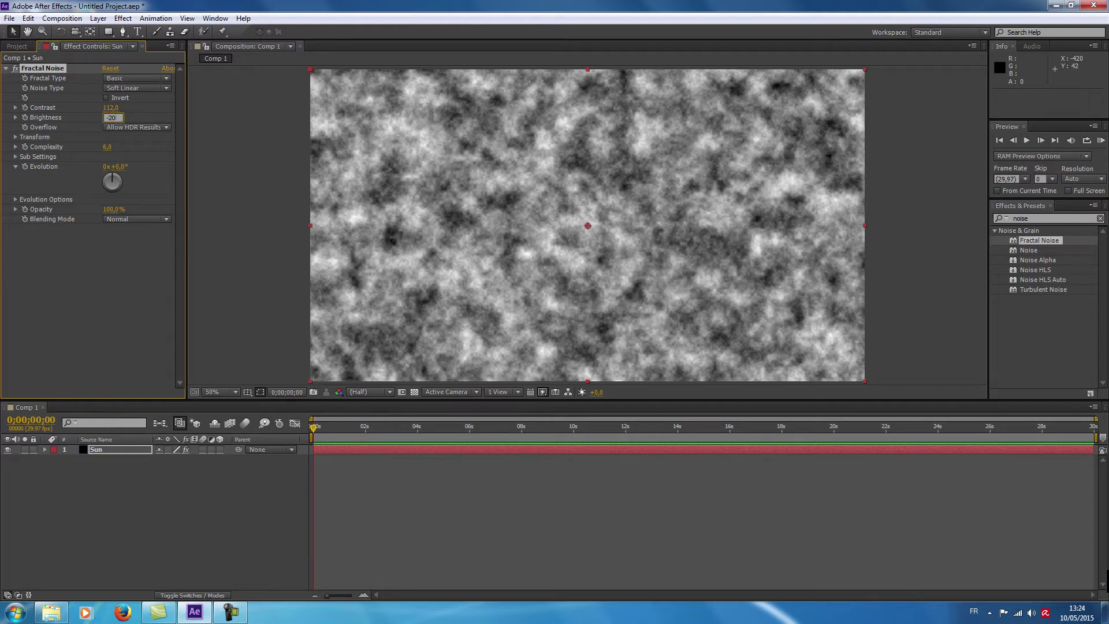
key(Return)
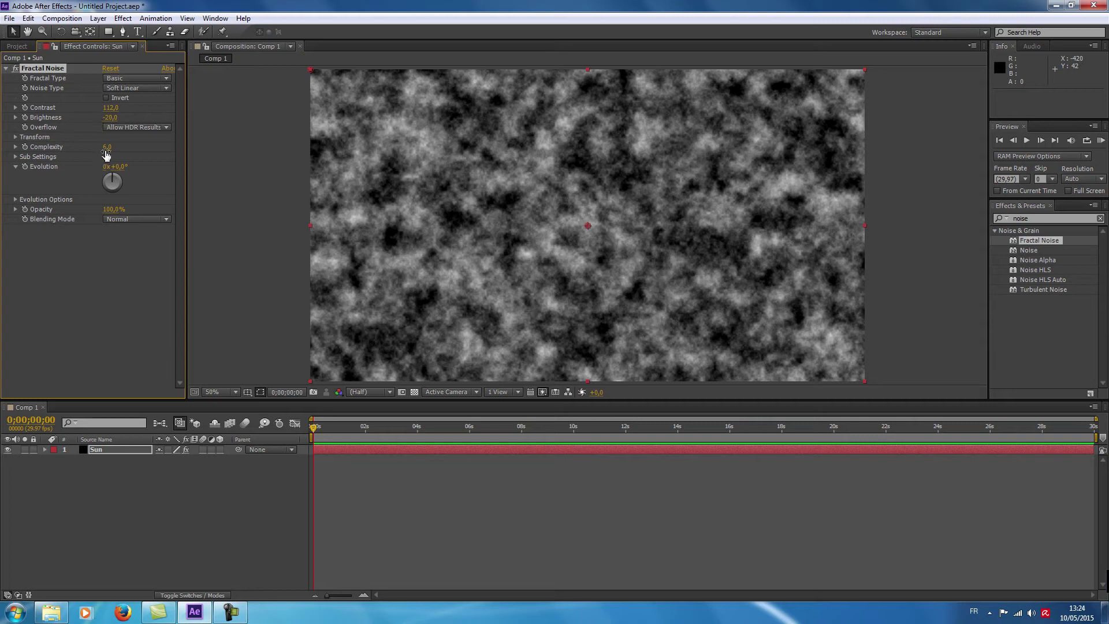
click(108, 148)
text(20)
key(Return)
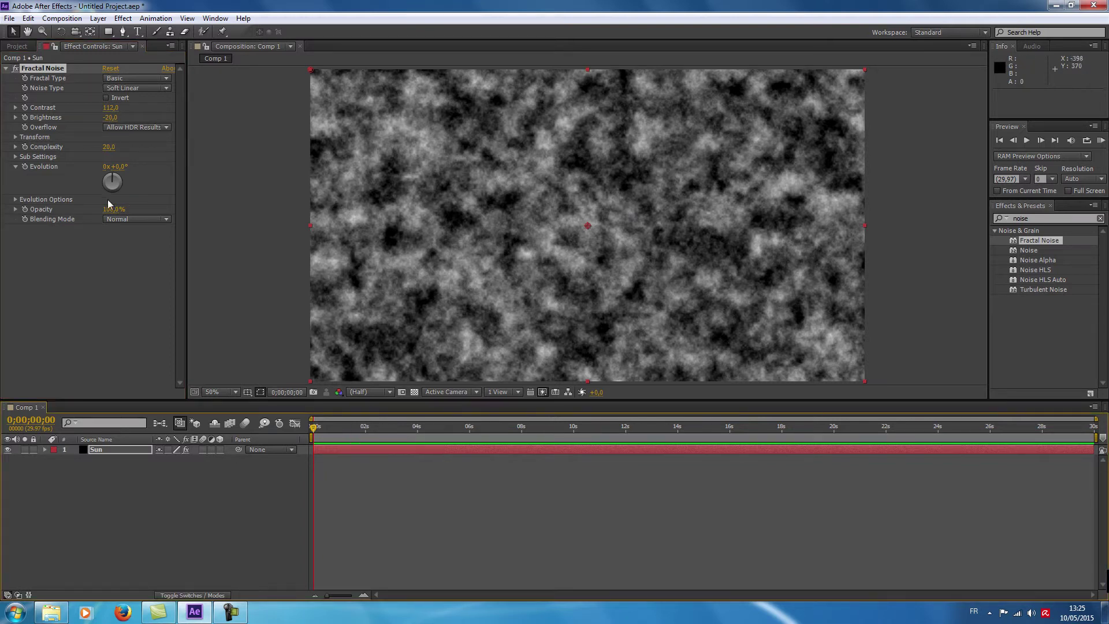
- Animate the noise Evolution from 0 at the first frame to 5 revolutions at 0;00;29;29, and return to the start
click(25, 167)
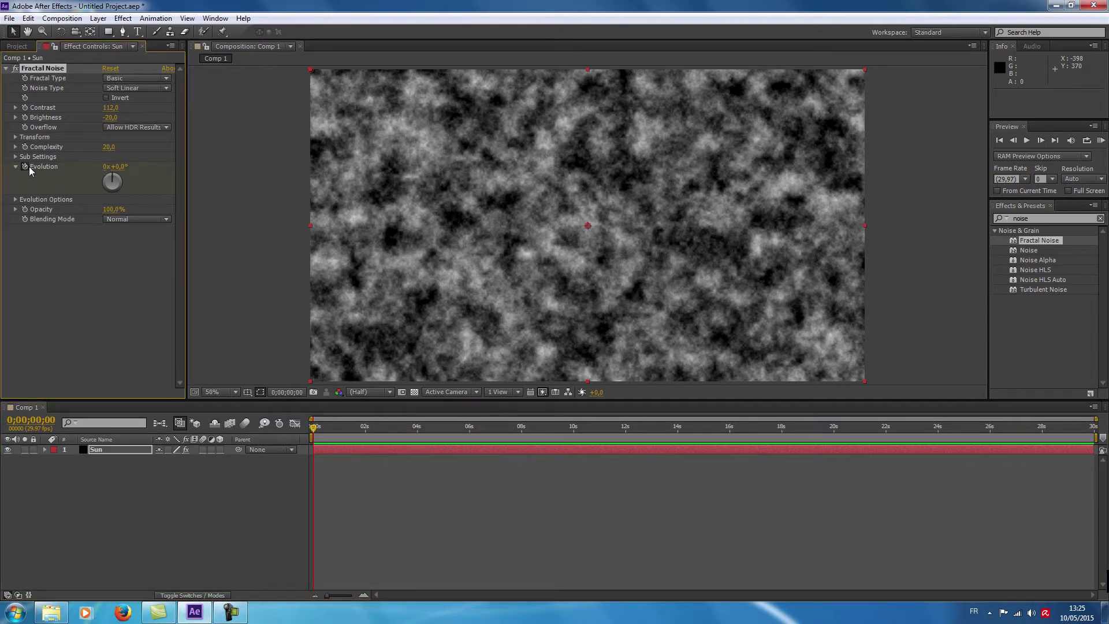
drag(1045, 427, 1106, 432)
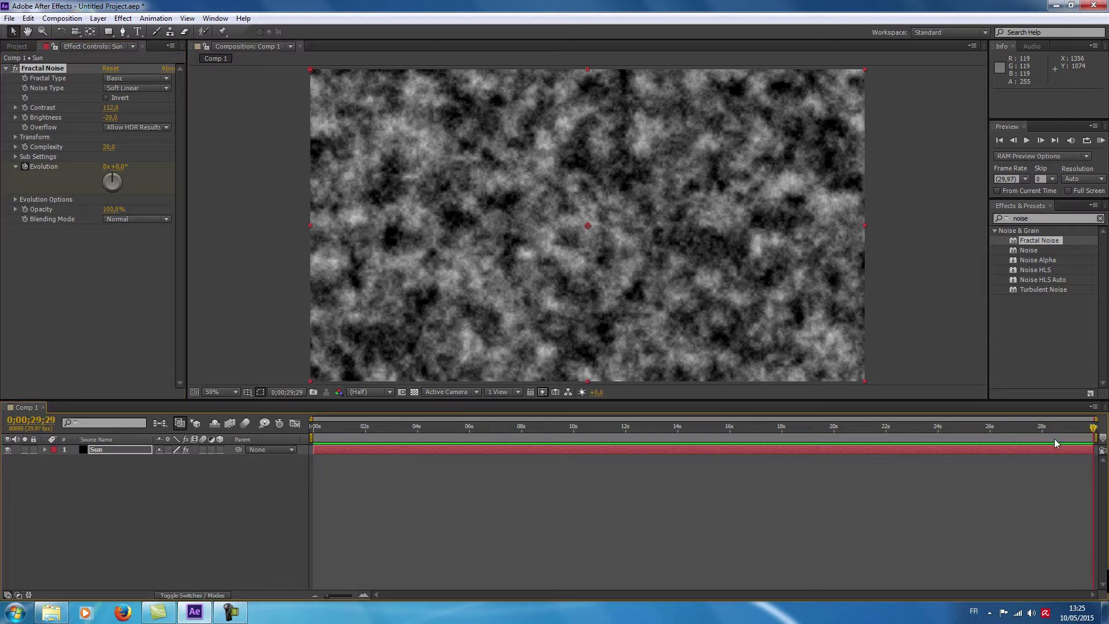
click(106, 167)
text(5)
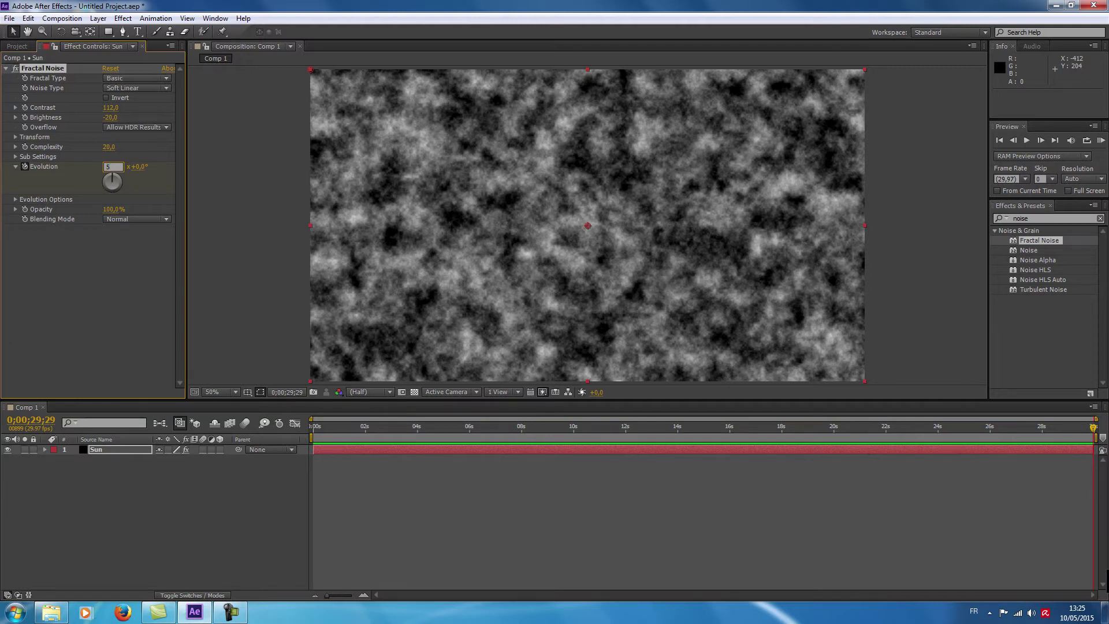
key(Return)
drag(420, 427, 321, 439)
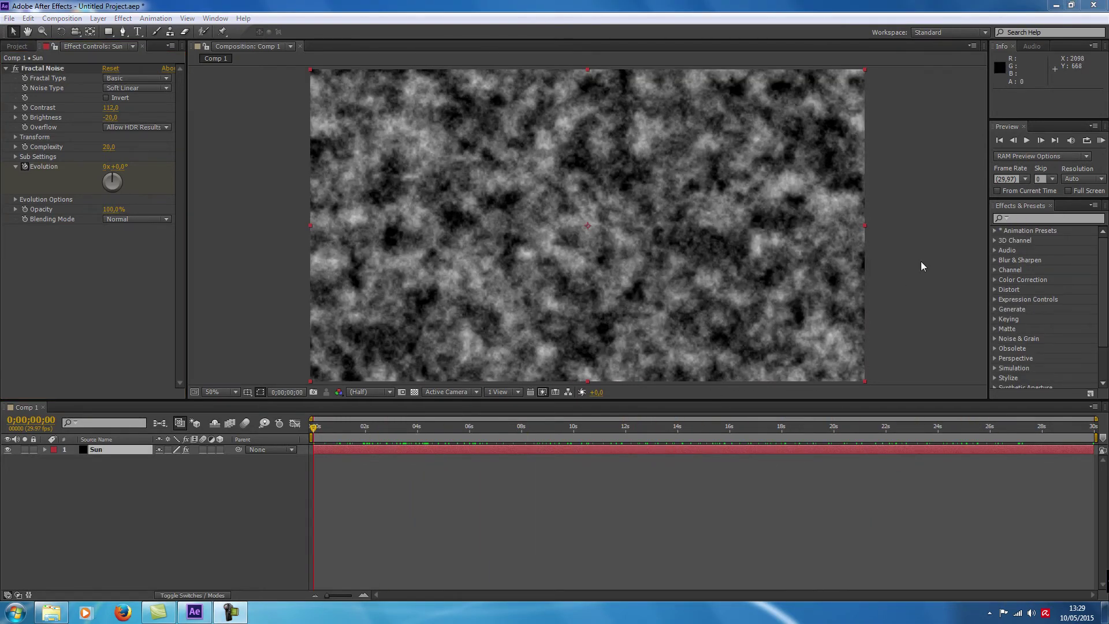
- Find the Curves color correction effect and apply it to the Sun layer
click(1025, 219)
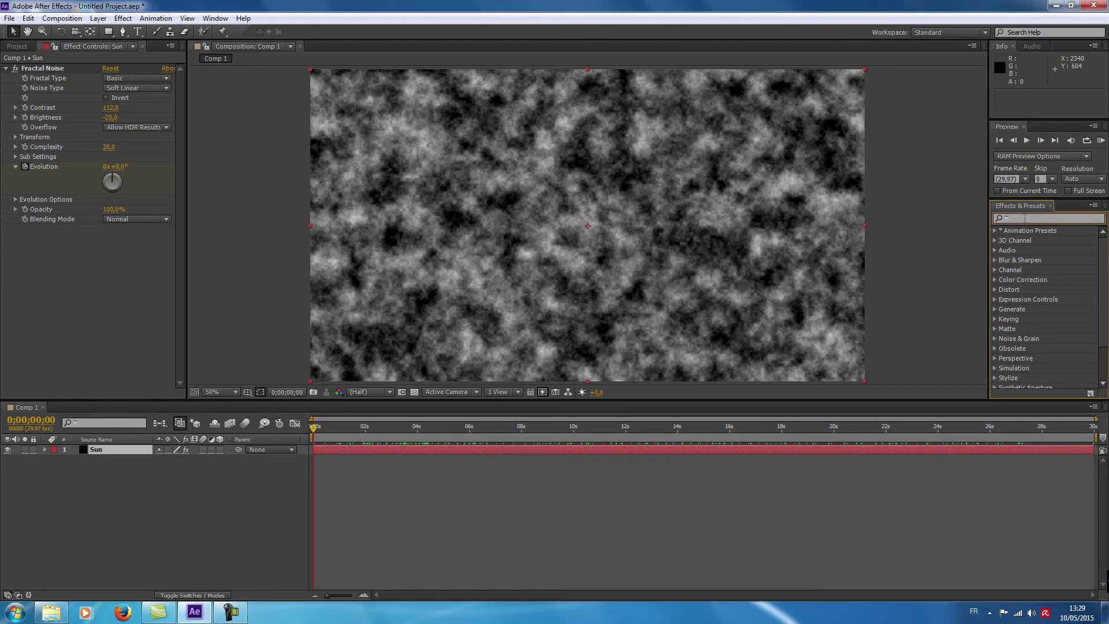
text(curves)
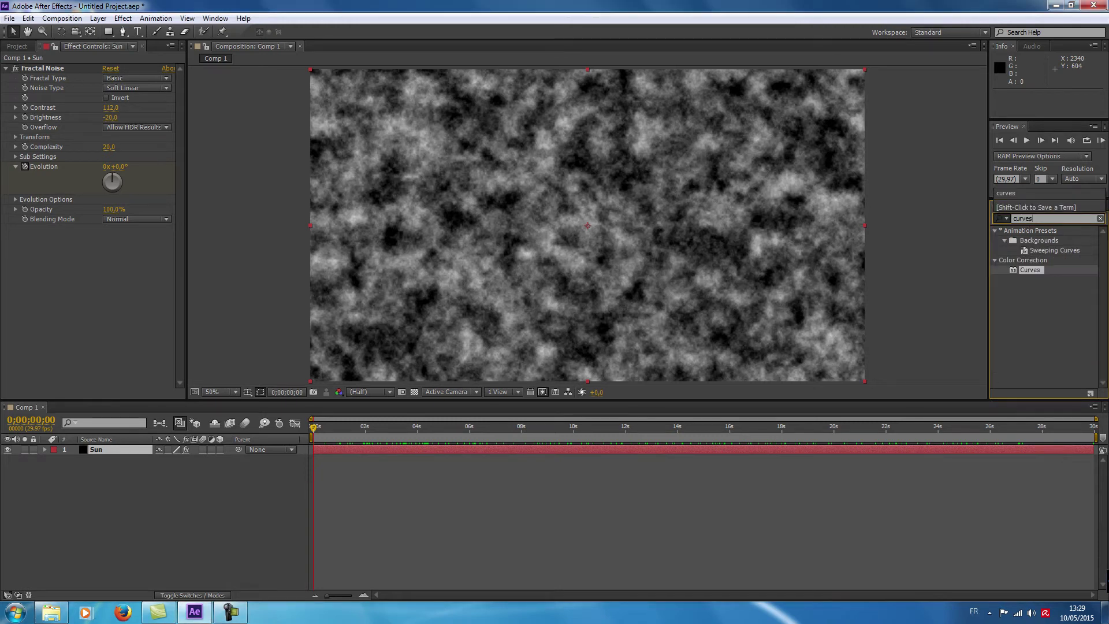
drag(1027, 270, 476, 261)
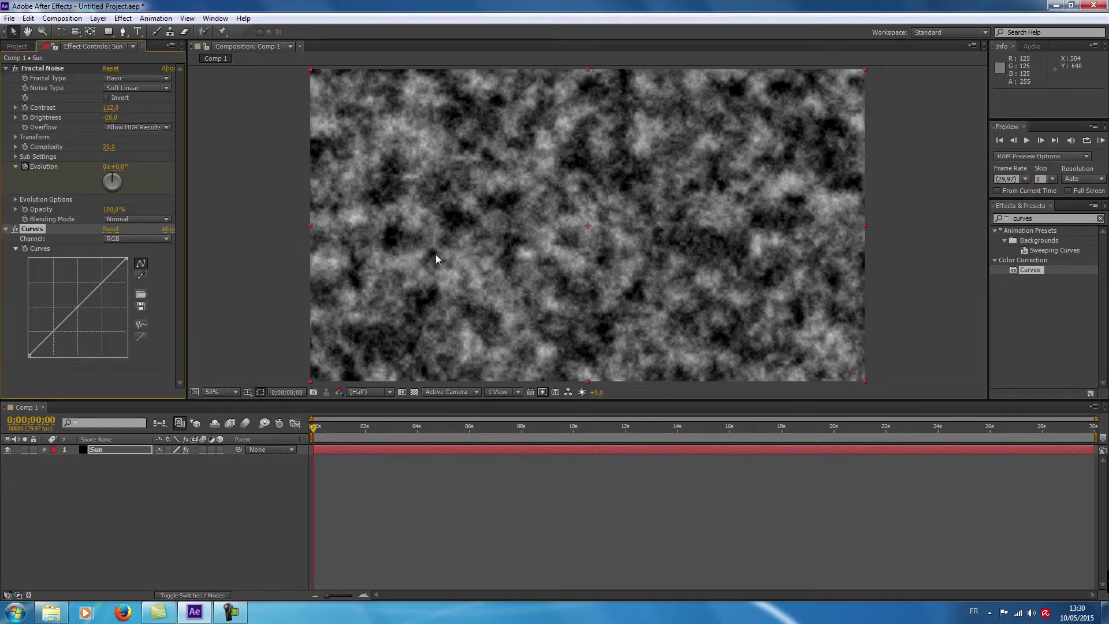
- Bend the Red channel curve upward and the Blue channel curve downward to tint the noise fiery orange
click(137, 241)
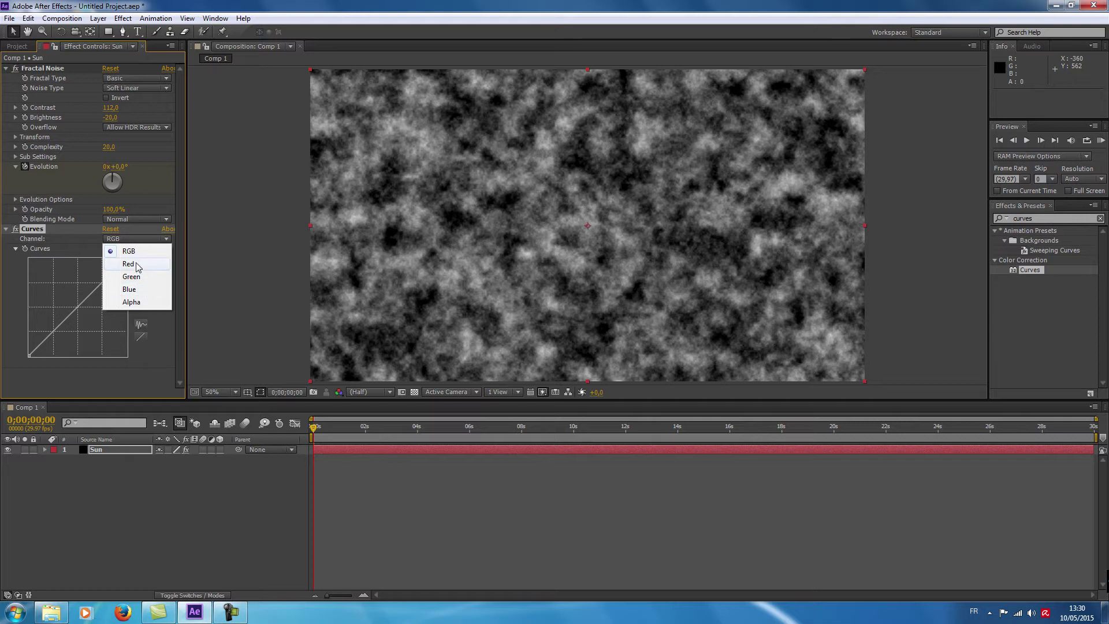
click(138, 266)
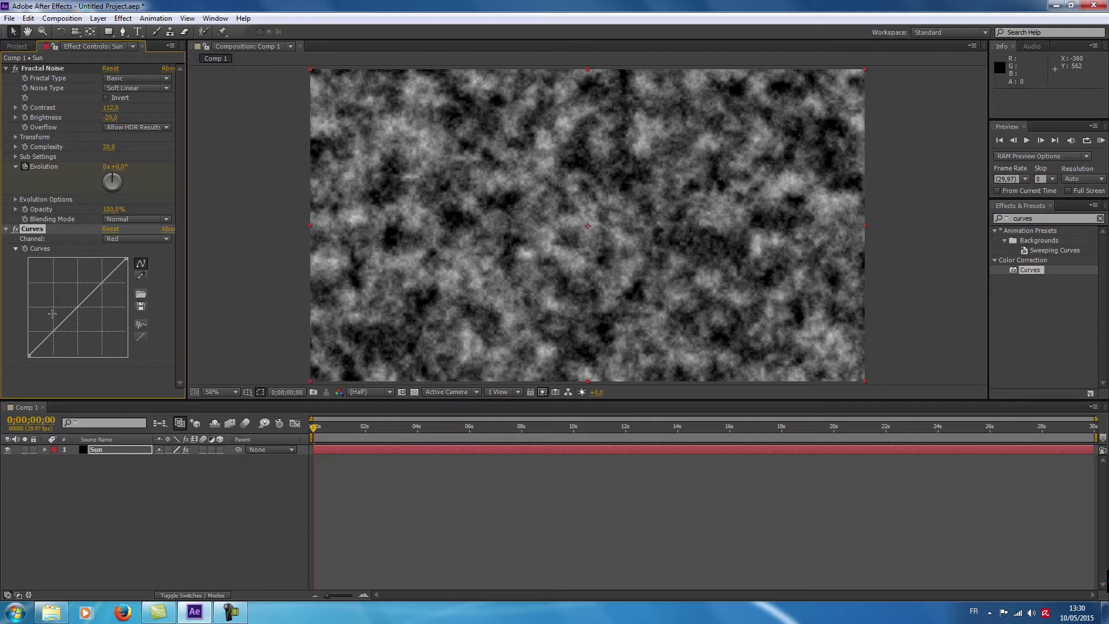
drag(66, 318, 48, 317)
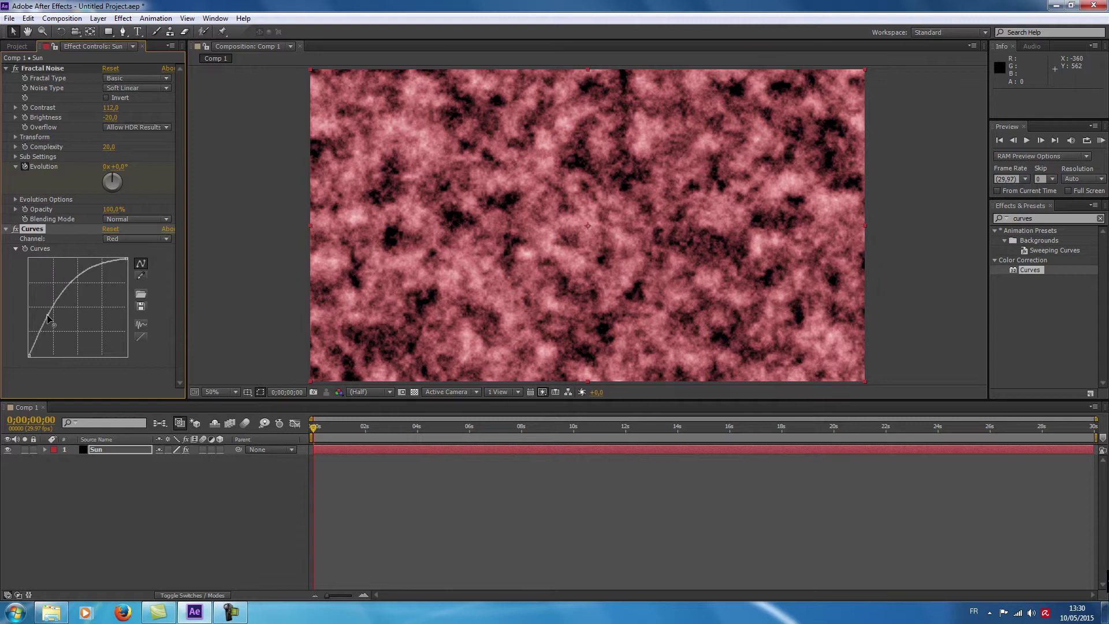
click(142, 238)
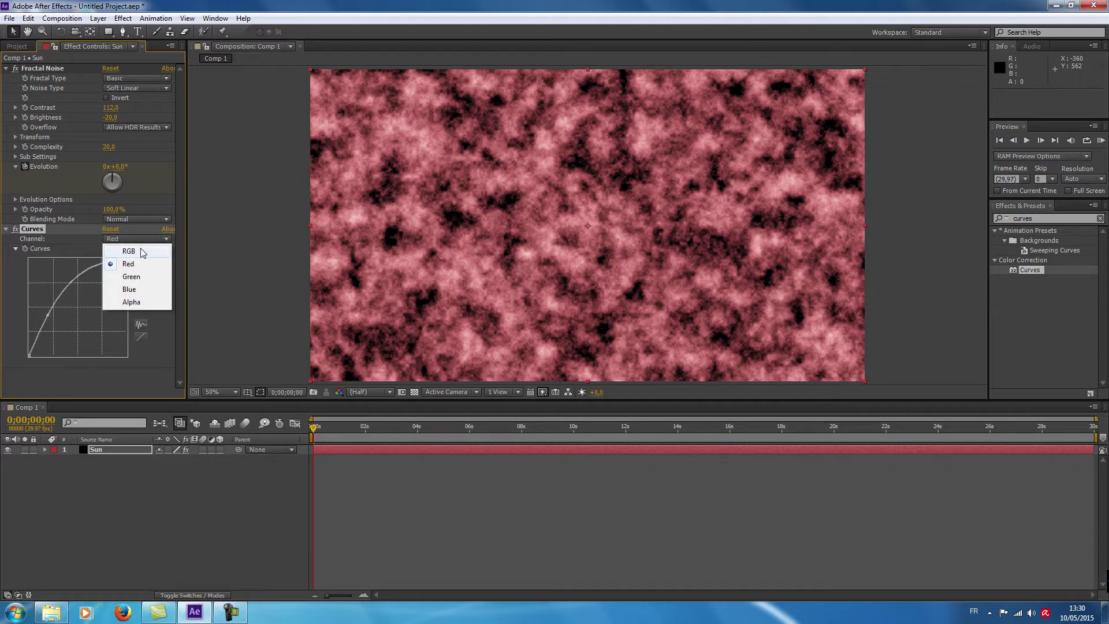
click(137, 291)
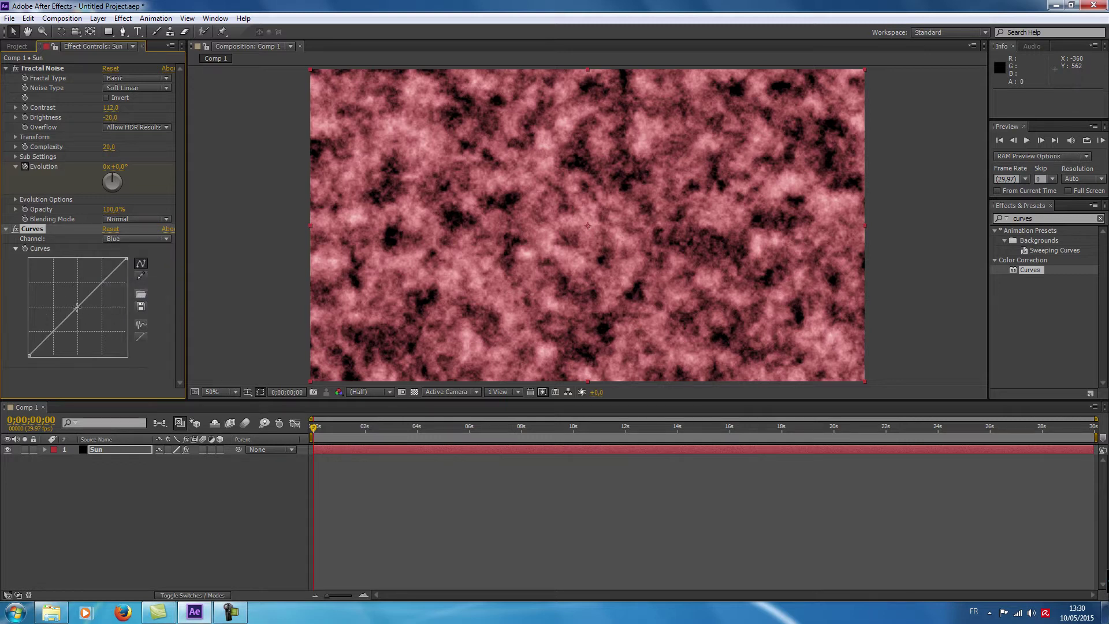
drag(77, 310, 96, 323)
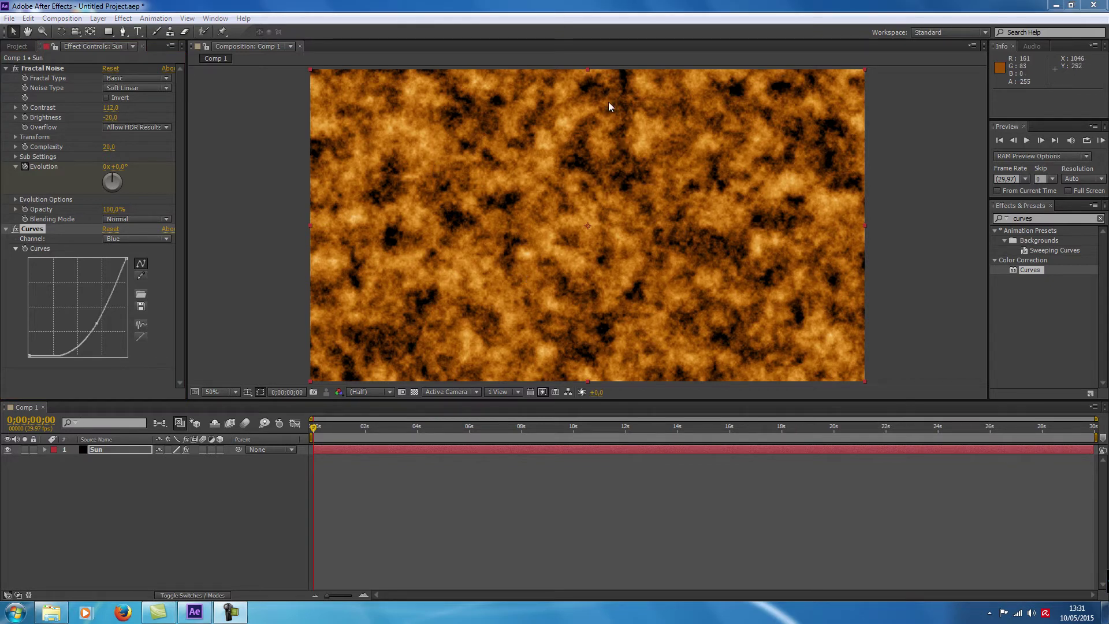
- Apply the CC Sphere effect to the Sun layer and set its radius to 559
click(1099, 218)
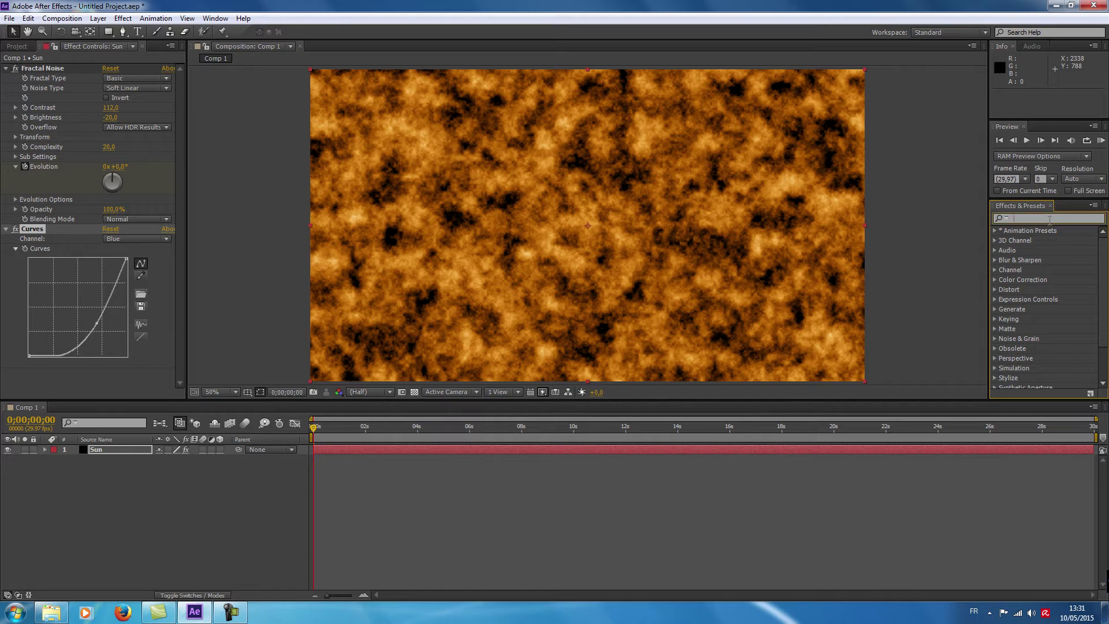
text(sphere)
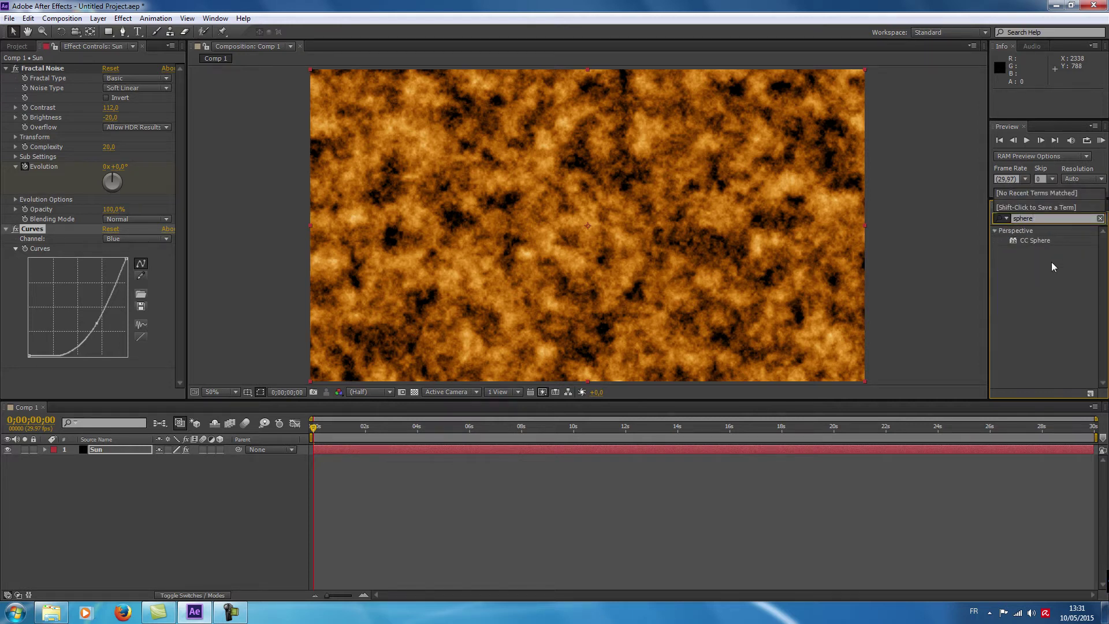
drag(1013, 242, 559, 233)
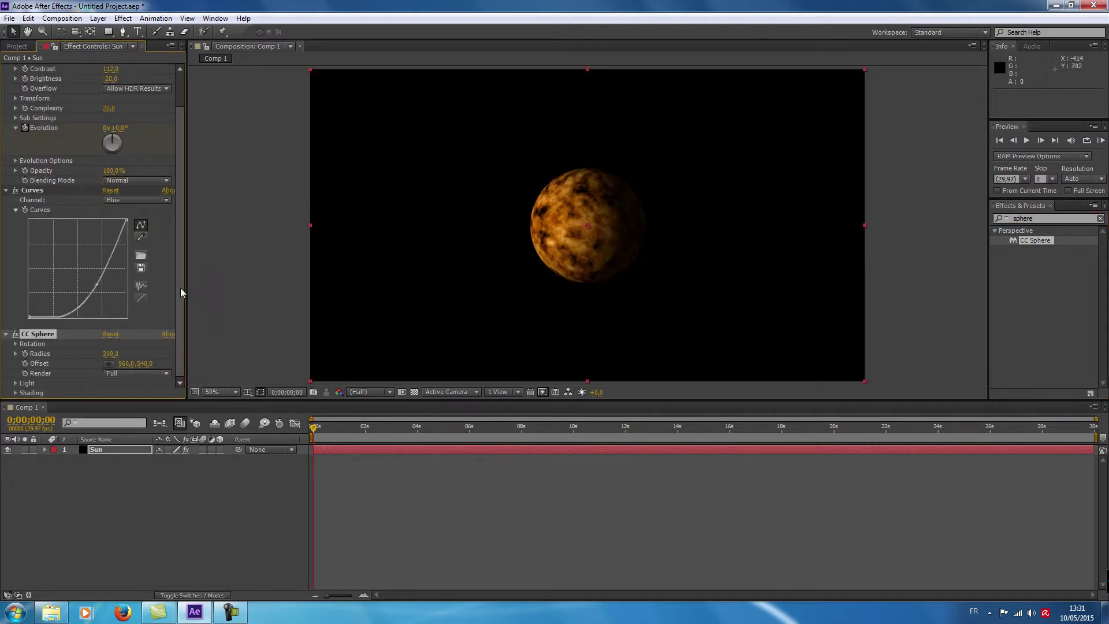
click(110, 353)
text(559)
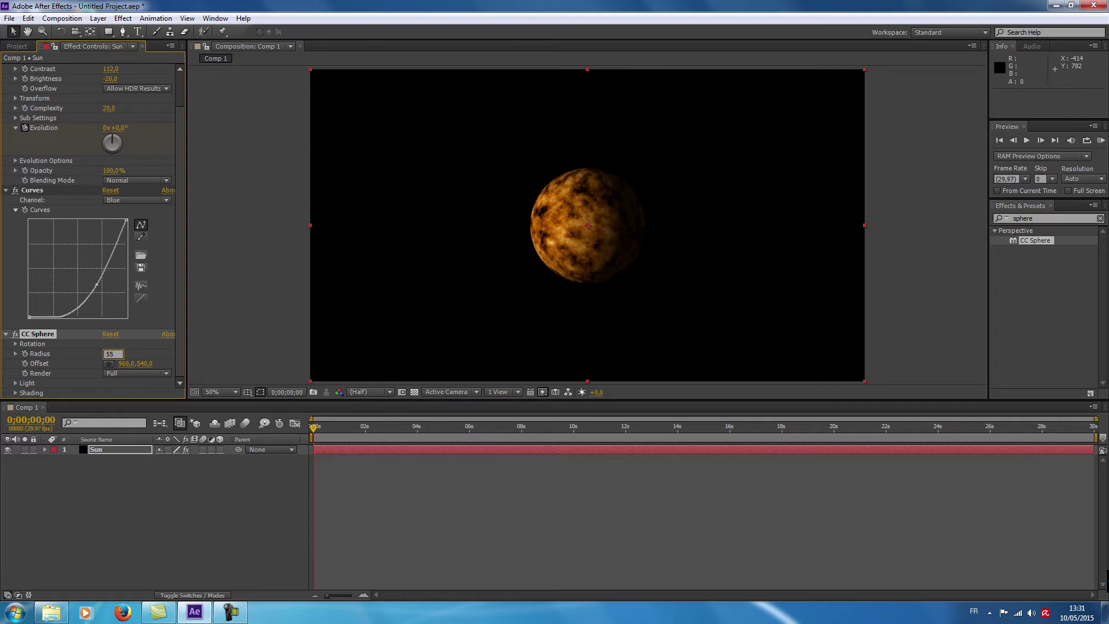
key(Return)
- Set the CC Sphere light intensity to 155 and the light height to 83
click(15, 383)
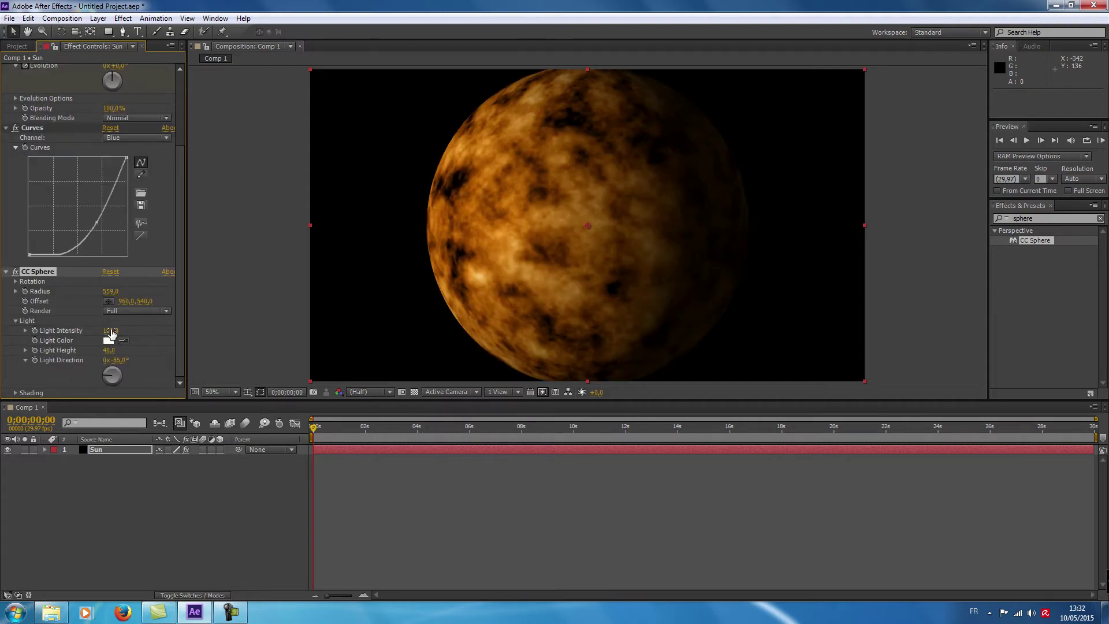
click(111, 331)
text(155)
key(Return)
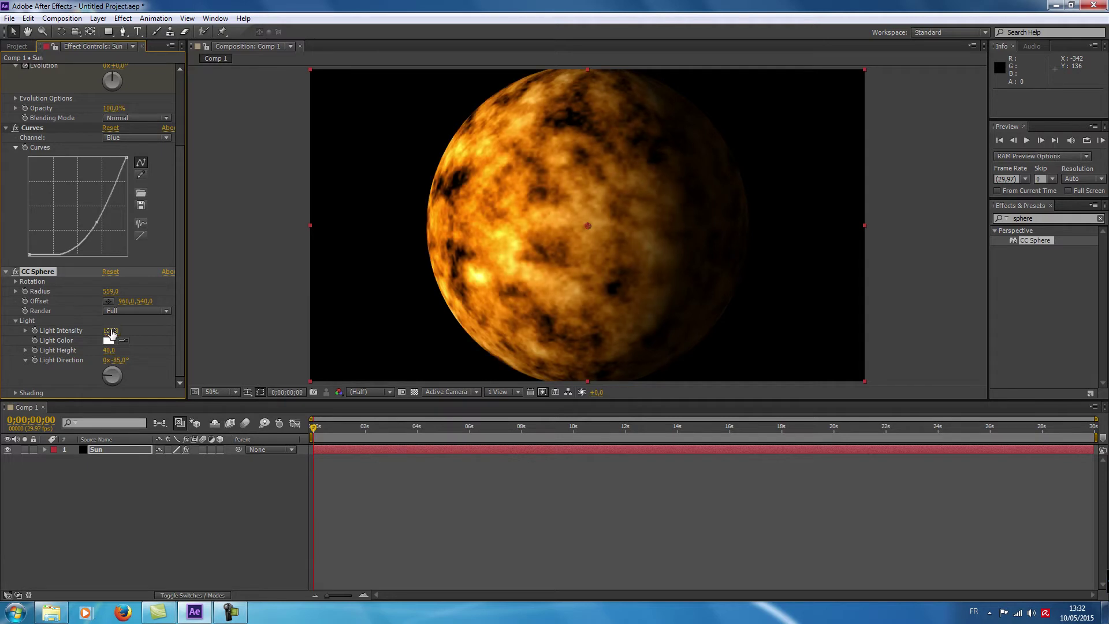
click(110, 350)
text(83)
key(Return)
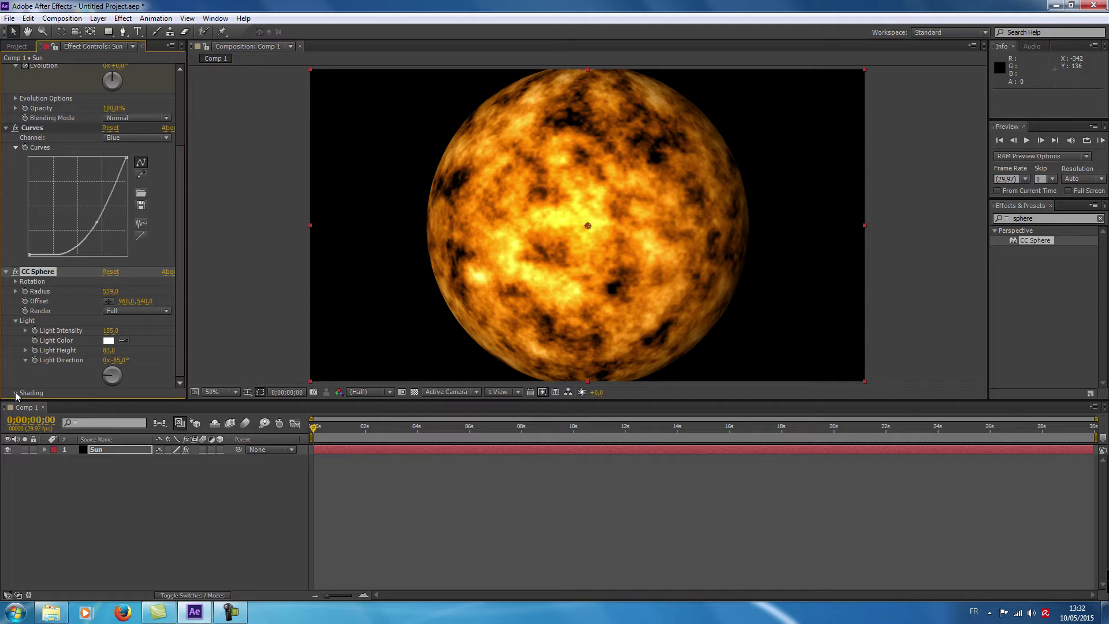
- Set the Ambient value in the CC Sphere shading settings to 43
click(15, 393)
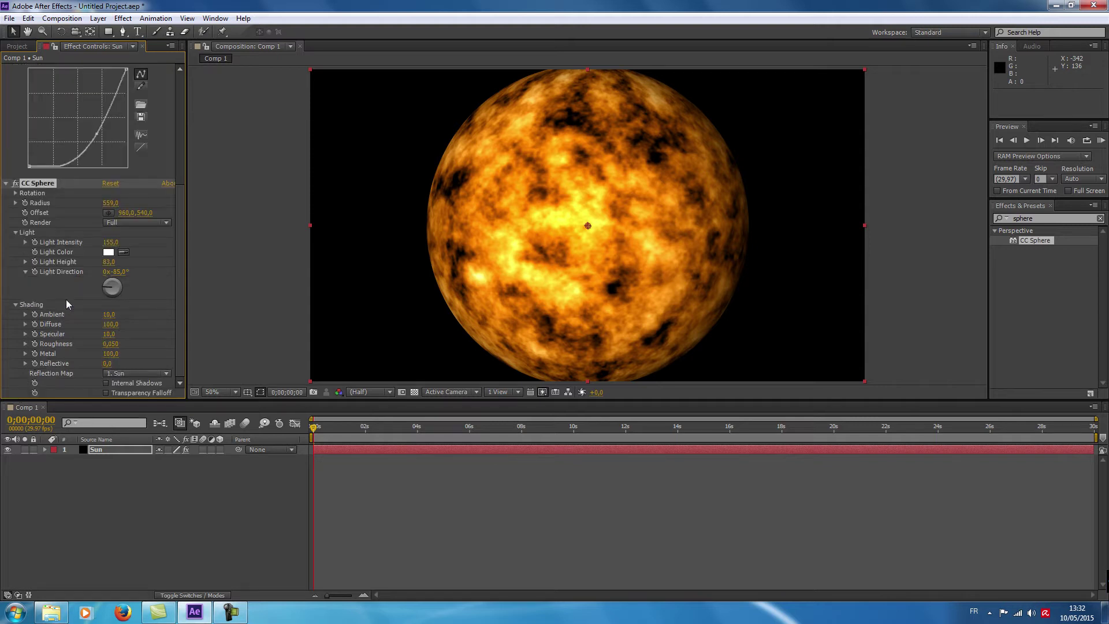
click(109, 315)
text(43)
key(Return)
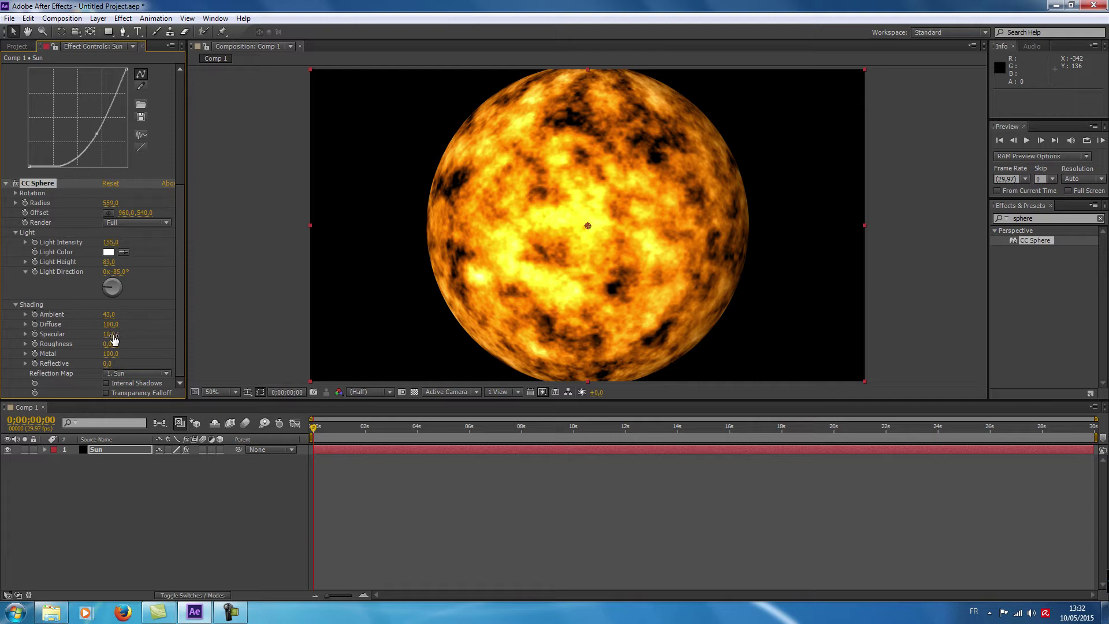
- Set the Specular value in the CC Sphere shading settings to 78
click(111, 335)
text(78)
key(Return)
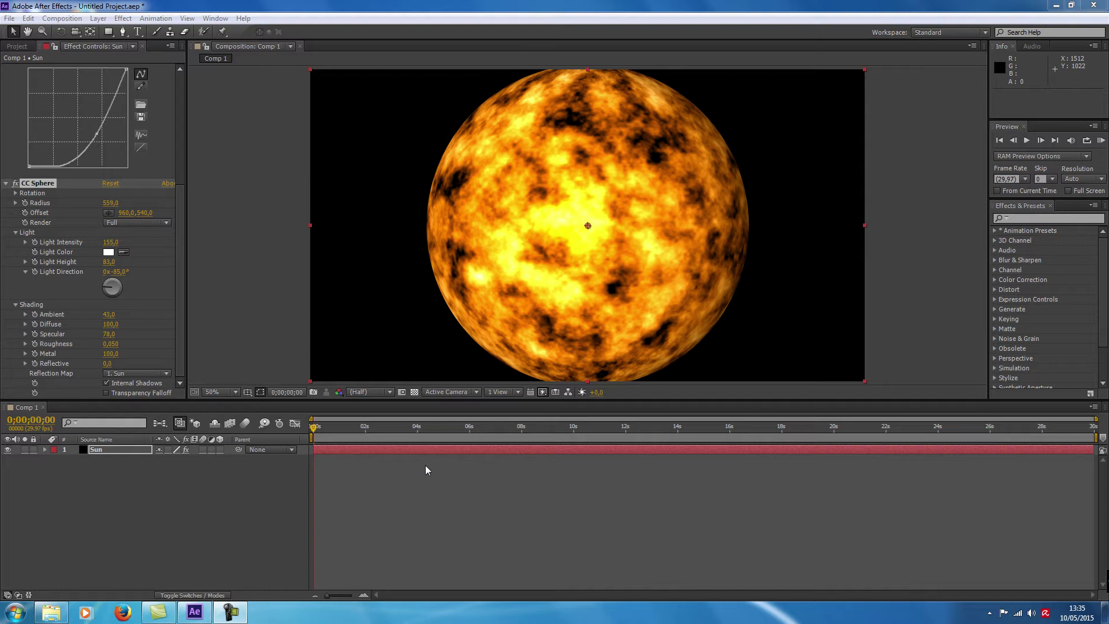
- Find the Glow effect and apply it to the Sun layer
click(1027, 218)
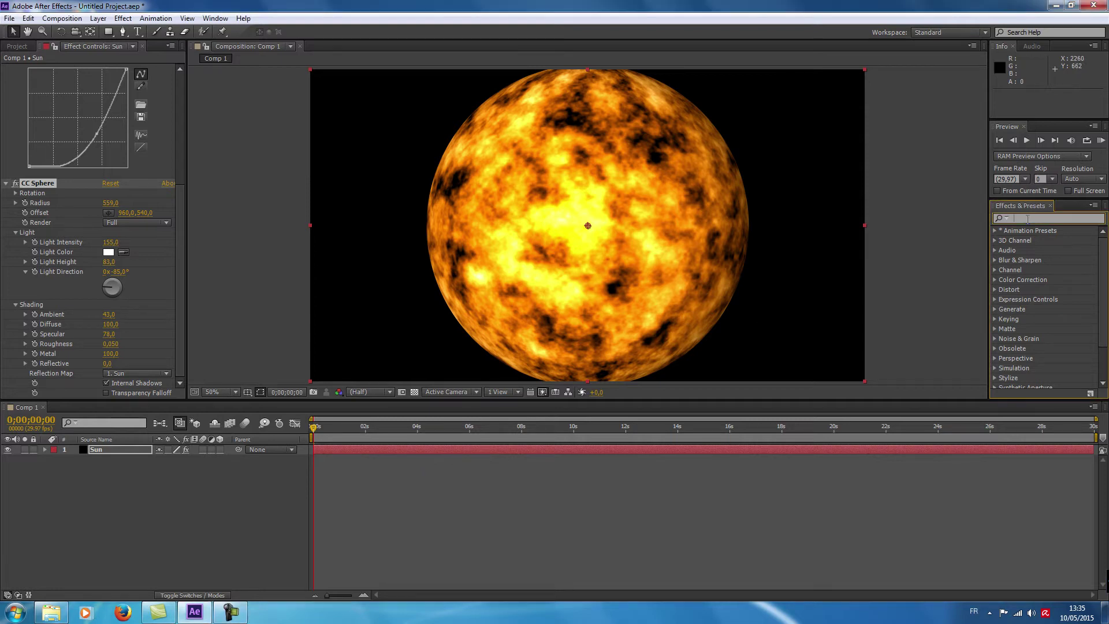
text(glow)
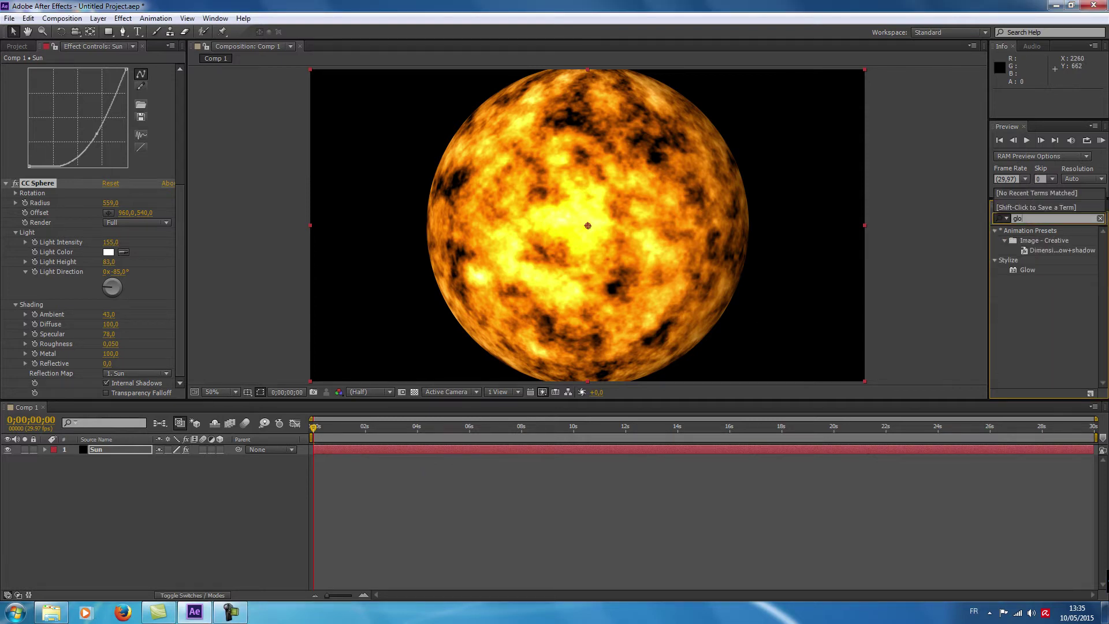
click(1014, 271)
drag(1014, 272, 570, 269)
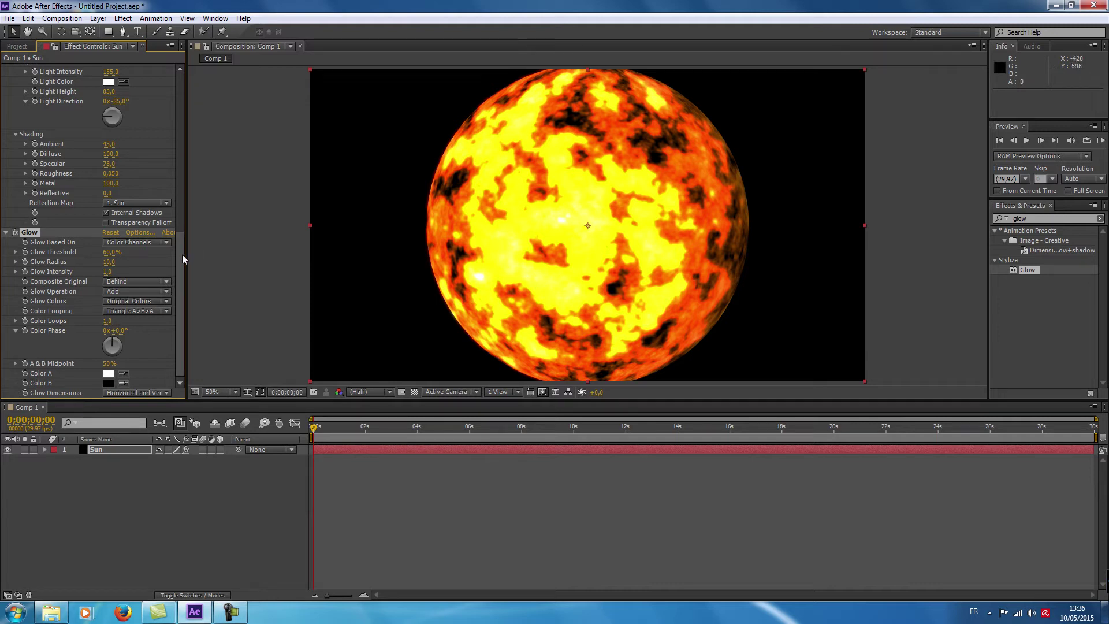
- Set the Sun's Glow threshold to 77%, its radius to 168 and its intensity to 0.8
click(112, 253)
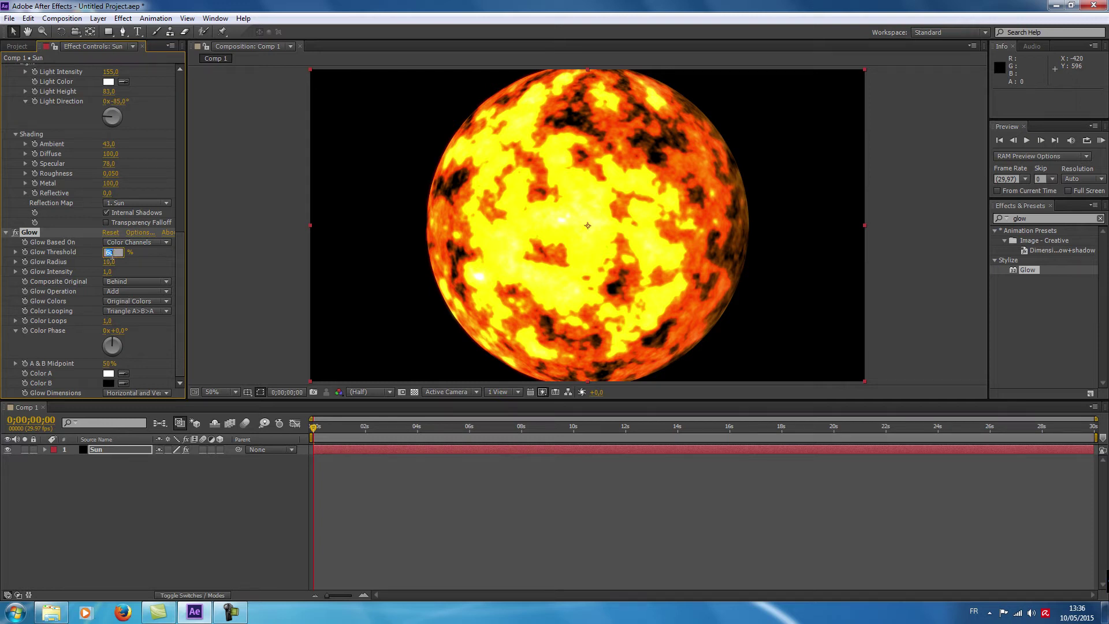
text(77)
key(Return)
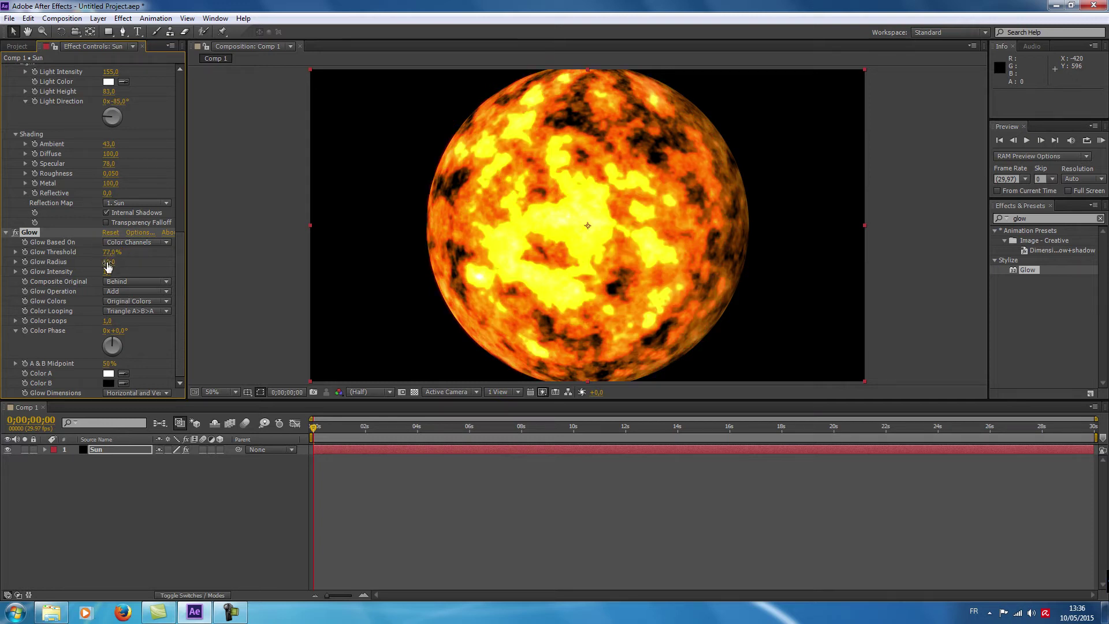
click(109, 261)
text(168)
key(Return)
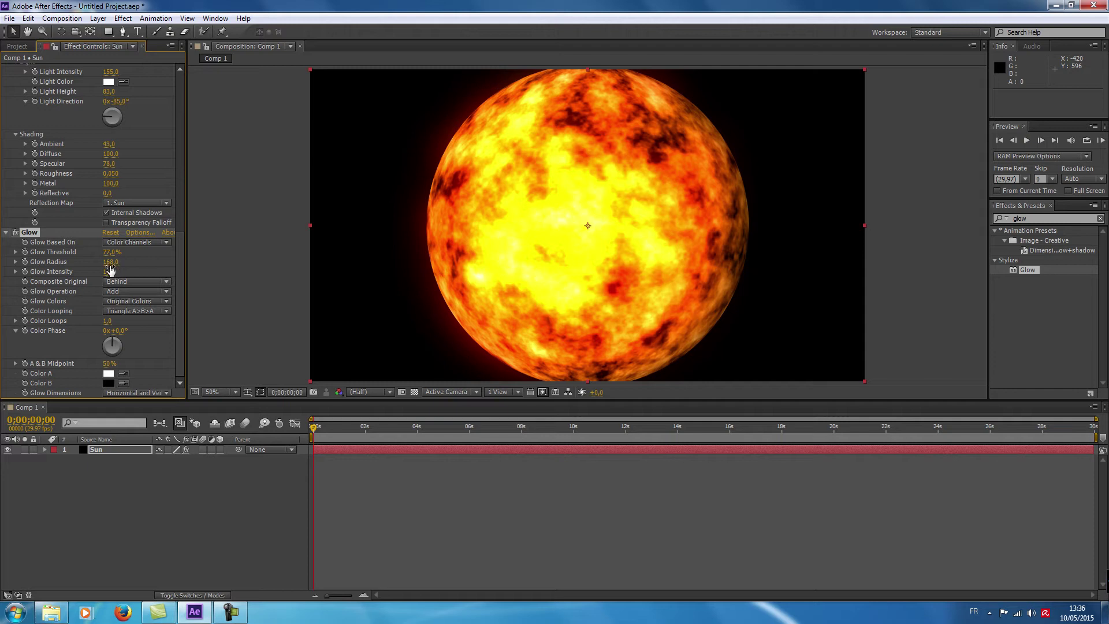
click(113, 270)
text(0,8)
key(Return)
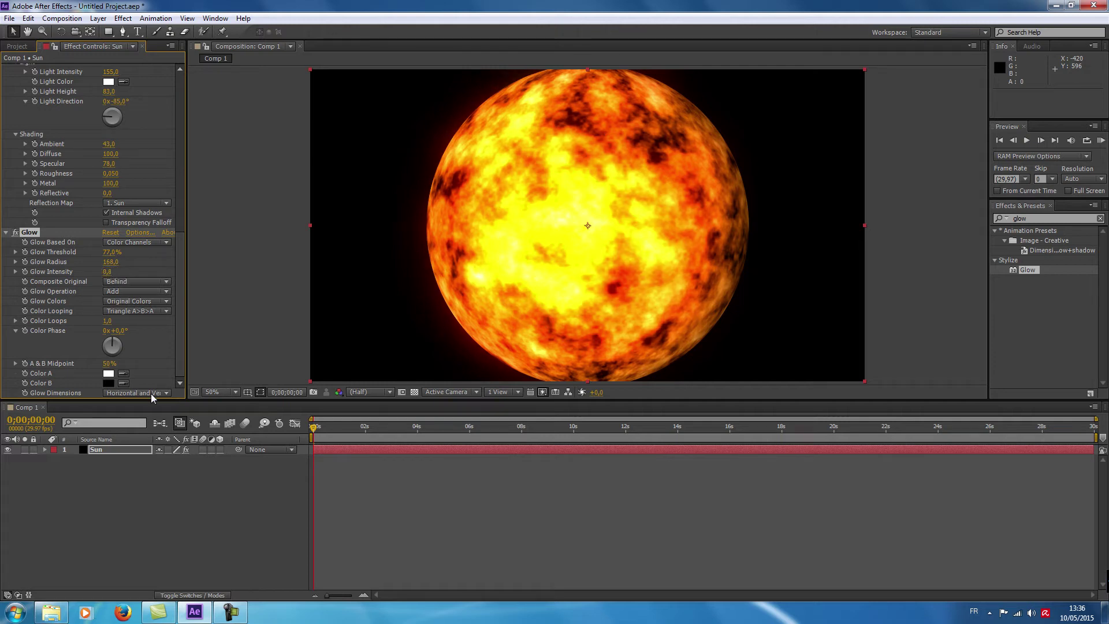
- Set the Glow effect's Color Loops to 4.4 and its A & B Midpoint to 47%
click(107, 321)
text(4,4)
key(Return)
- Set Glow Color A to yellow FFE400 and Color B to pure red FF0000
click(108, 374)
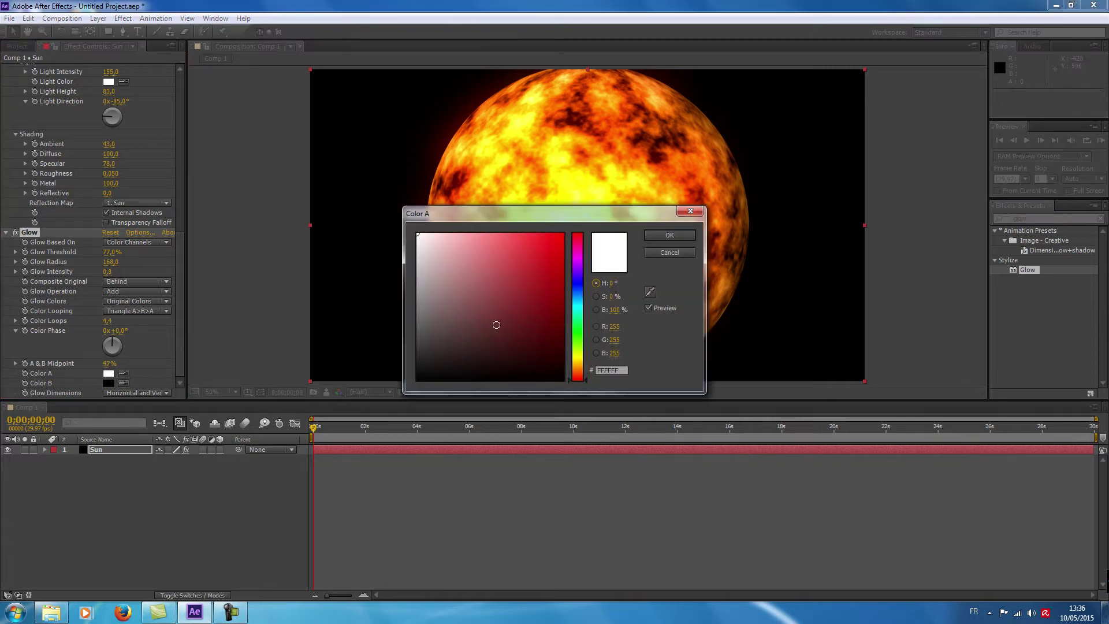
click(579, 352)
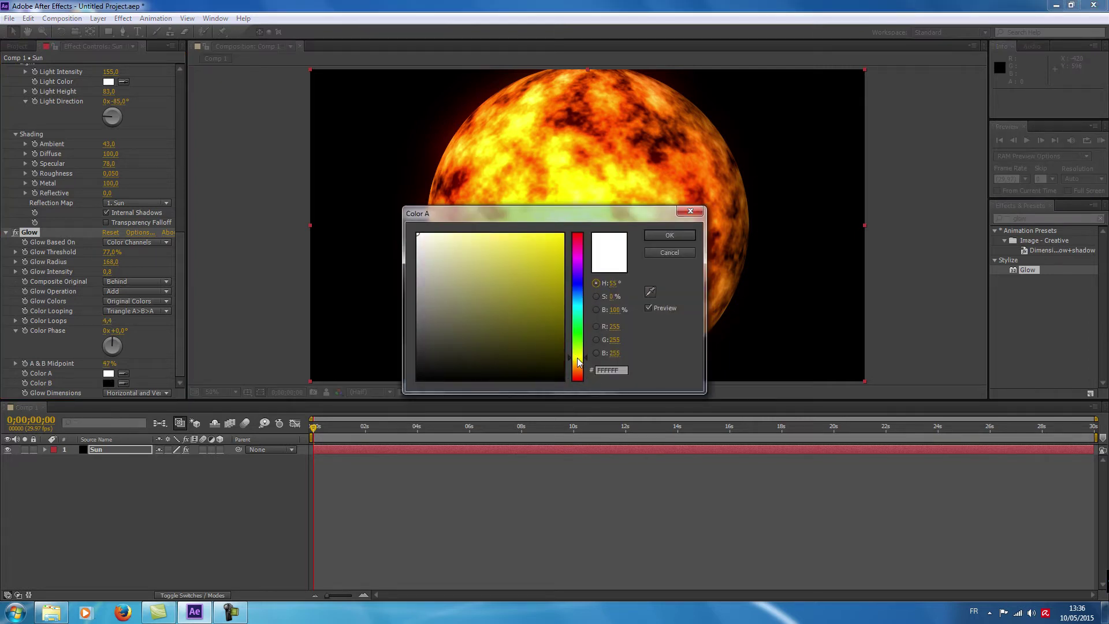
drag(581, 353, 580, 358)
click(545, 255)
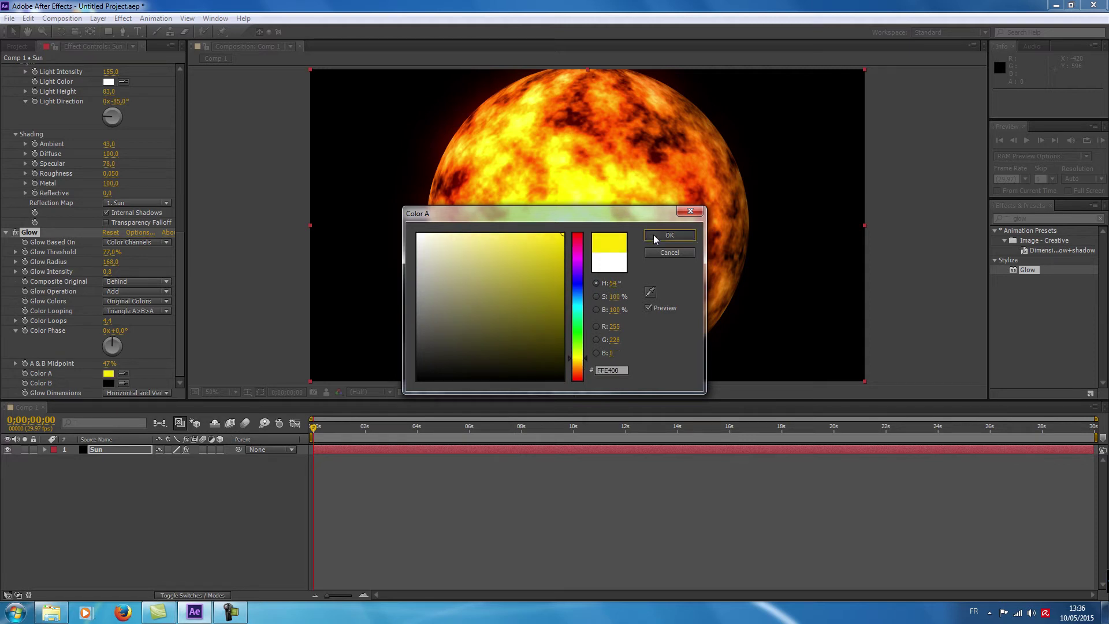
click(655, 235)
click(107, 383)
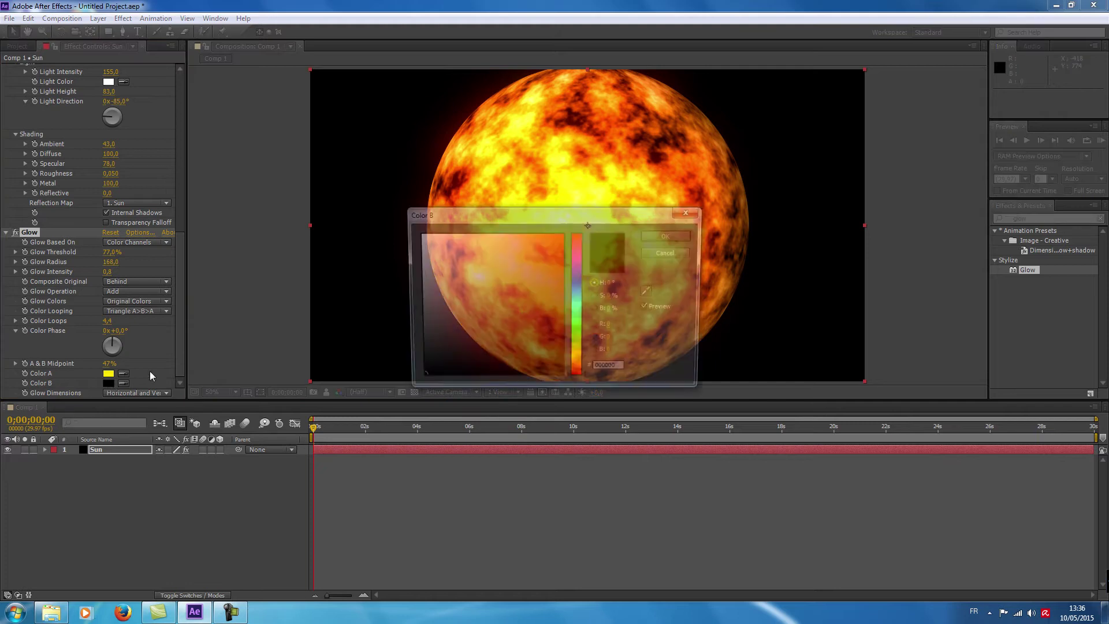
click(541, 290)
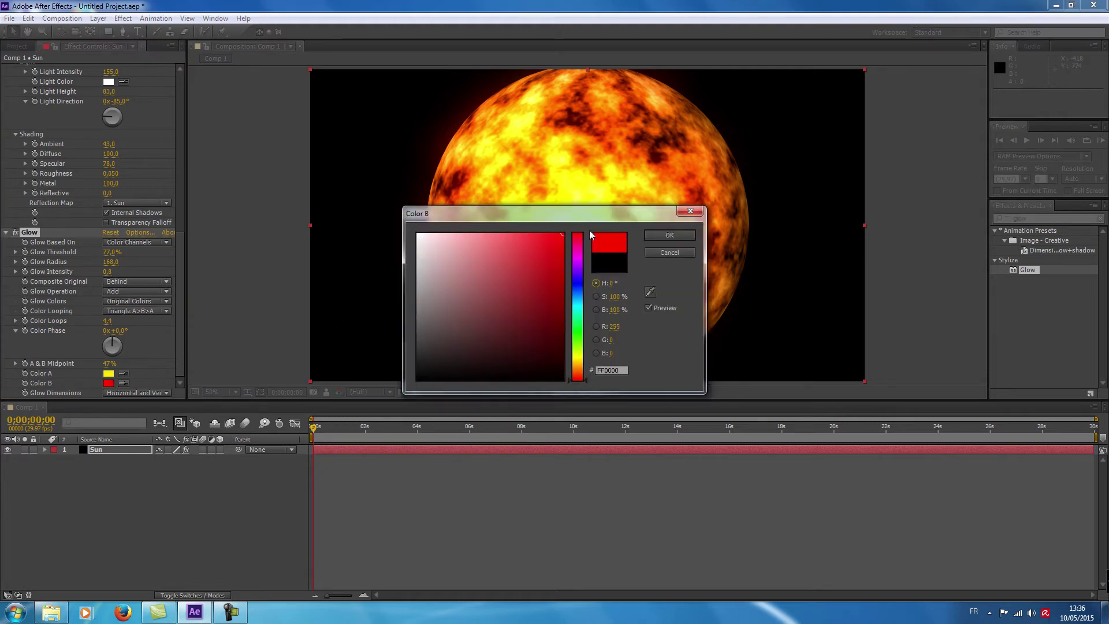
click(669, 235)
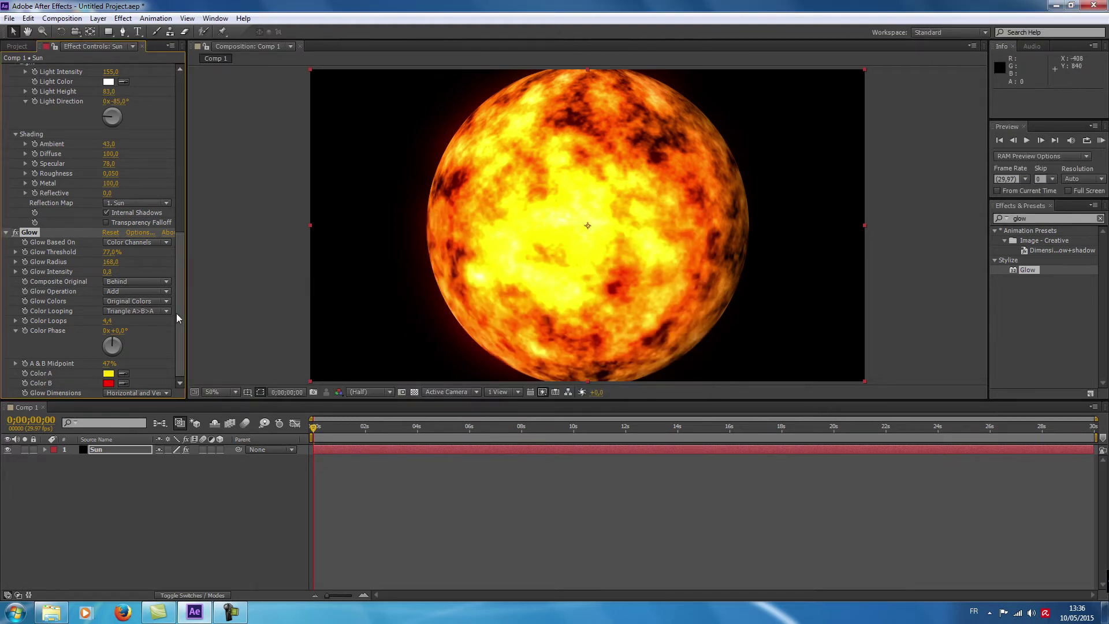
- Move the Sun layer to the upper-left corner of the composition so that it is partly out of frame
click(681, 278)
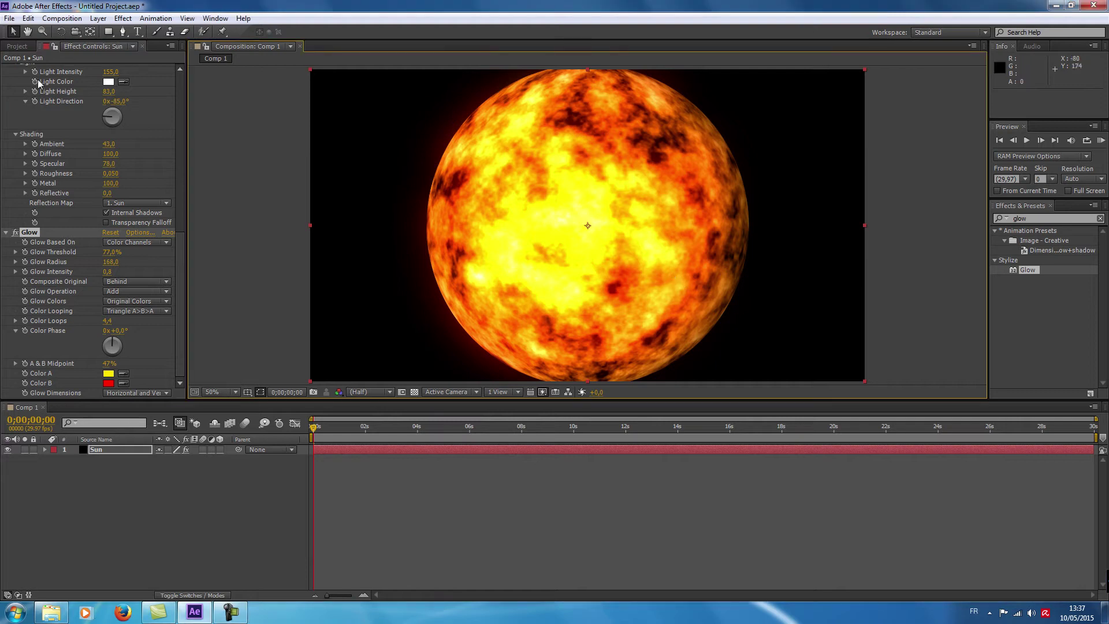
drag(678, 224, 399, 107)
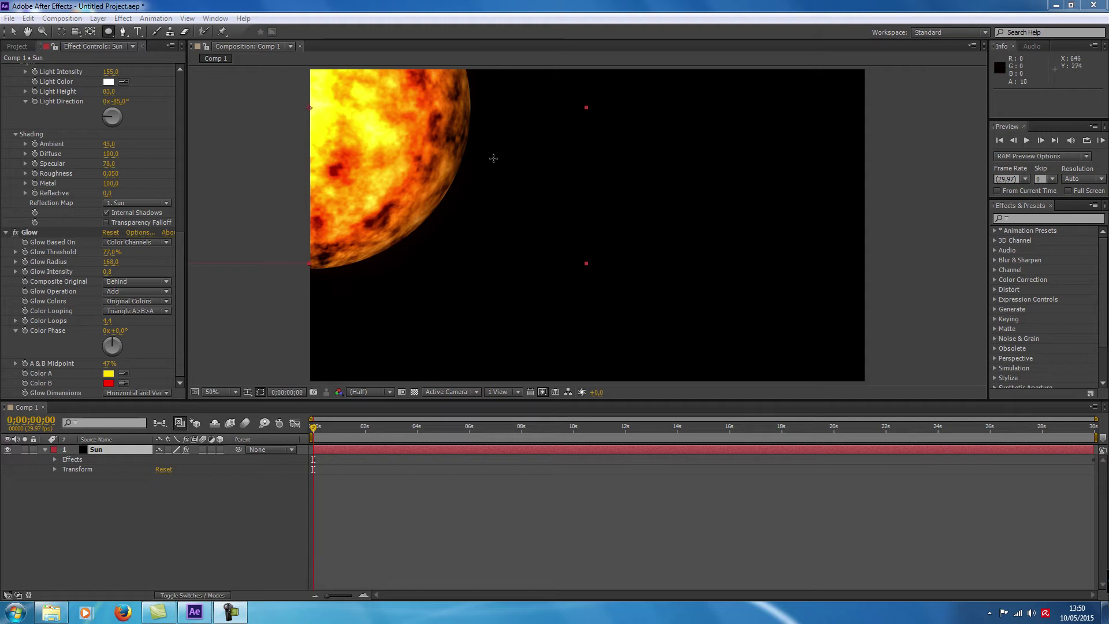
- Create a new black 1920 x 1080 solid layer named Eruptions
right_click(147, 525)
mouse_move(225, 404)
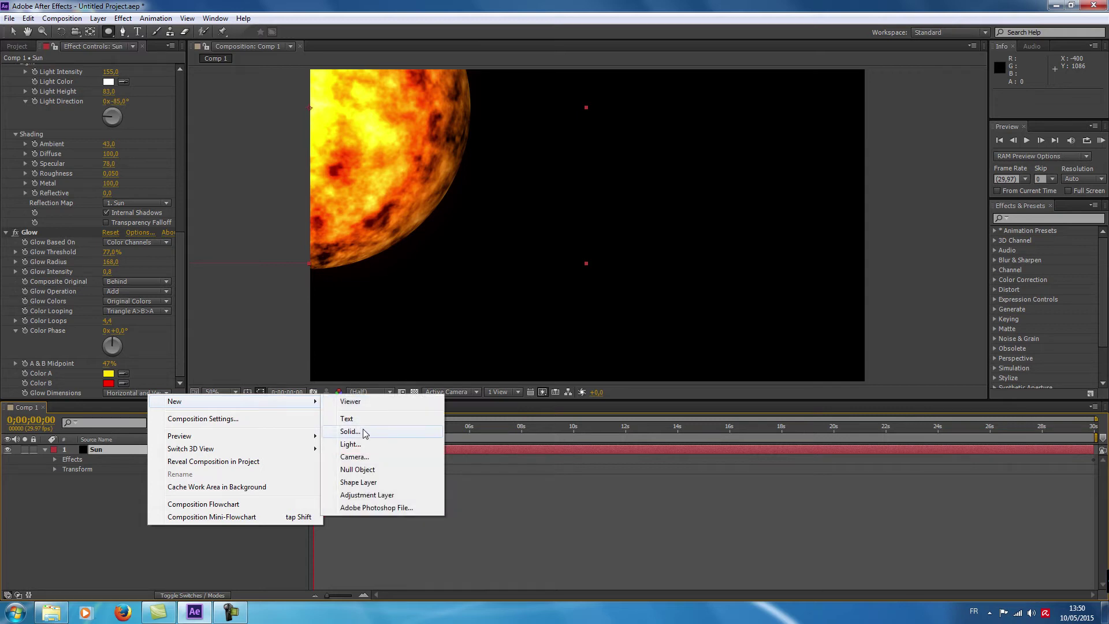
click(350, 431)
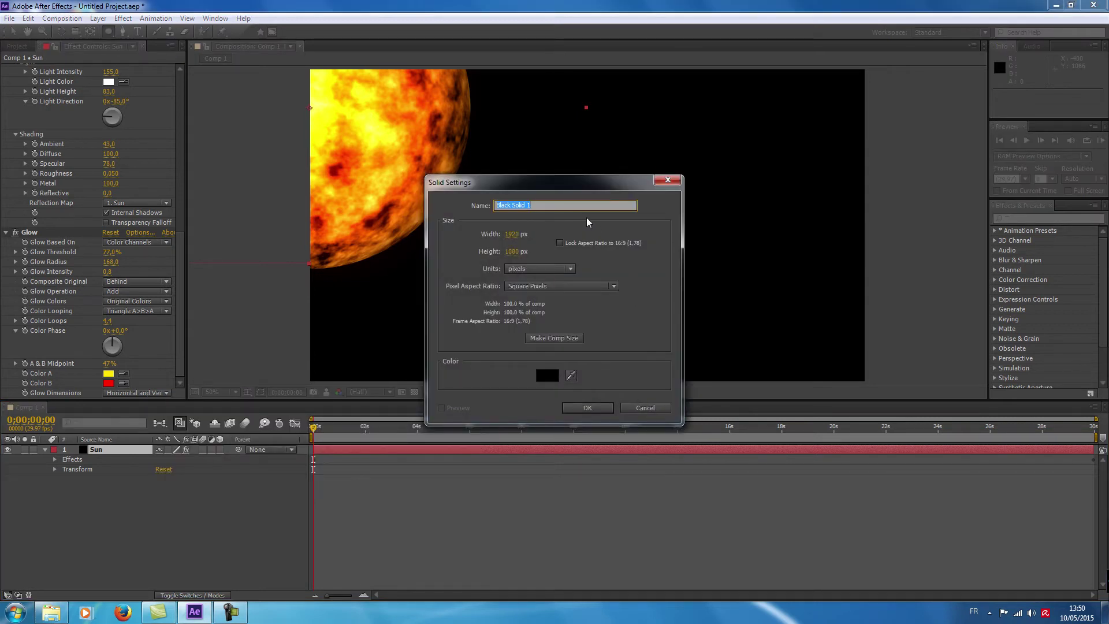
text(Eruptions)
click(587, 408)
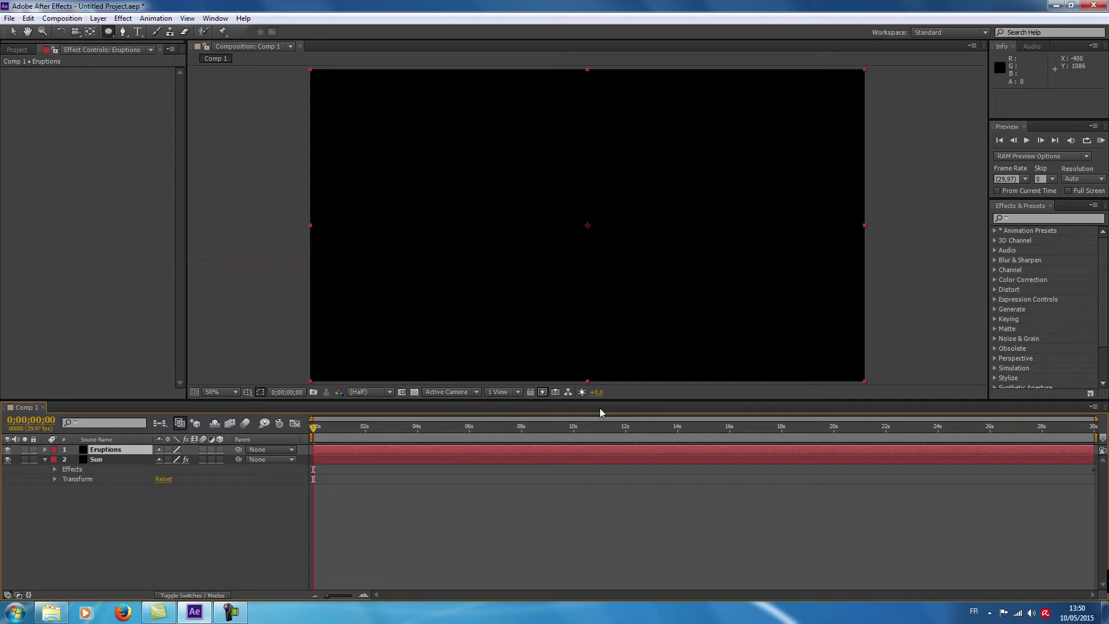
- Apply Fractal Noise to the Eruptions layer and place that layer below the Sun layer
click(1057, 218)
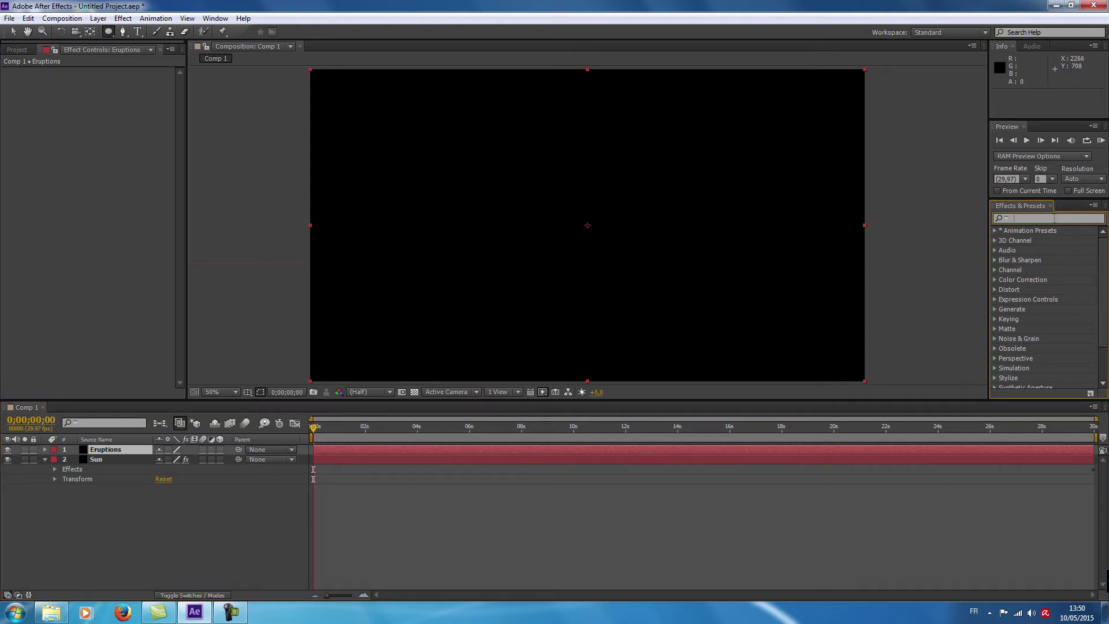
text(noise)
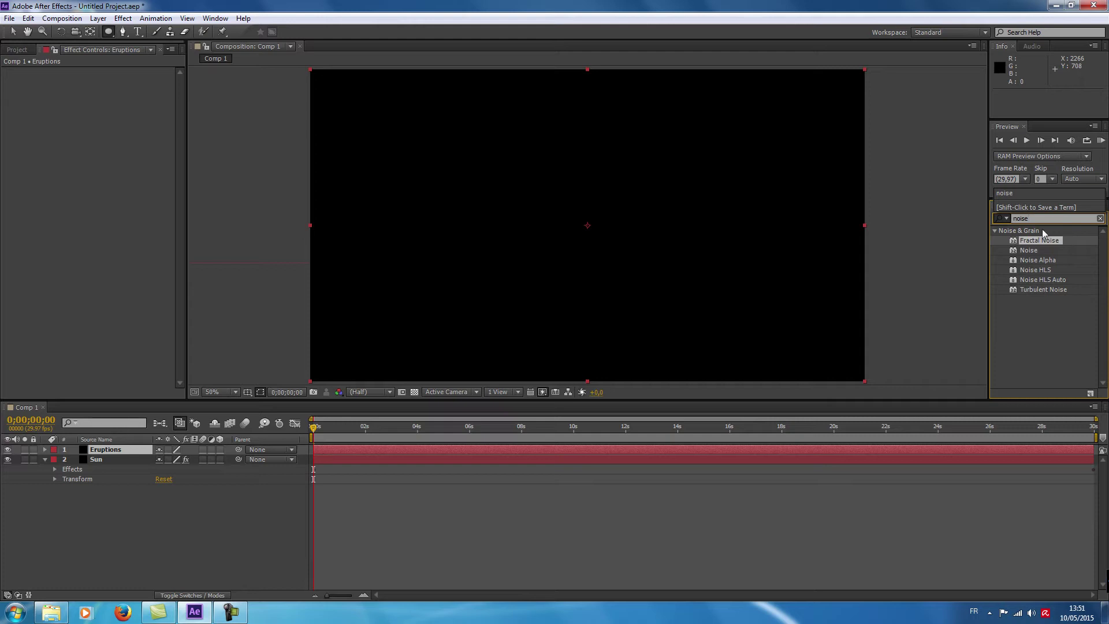
drag(1014, 245, 538, 226)
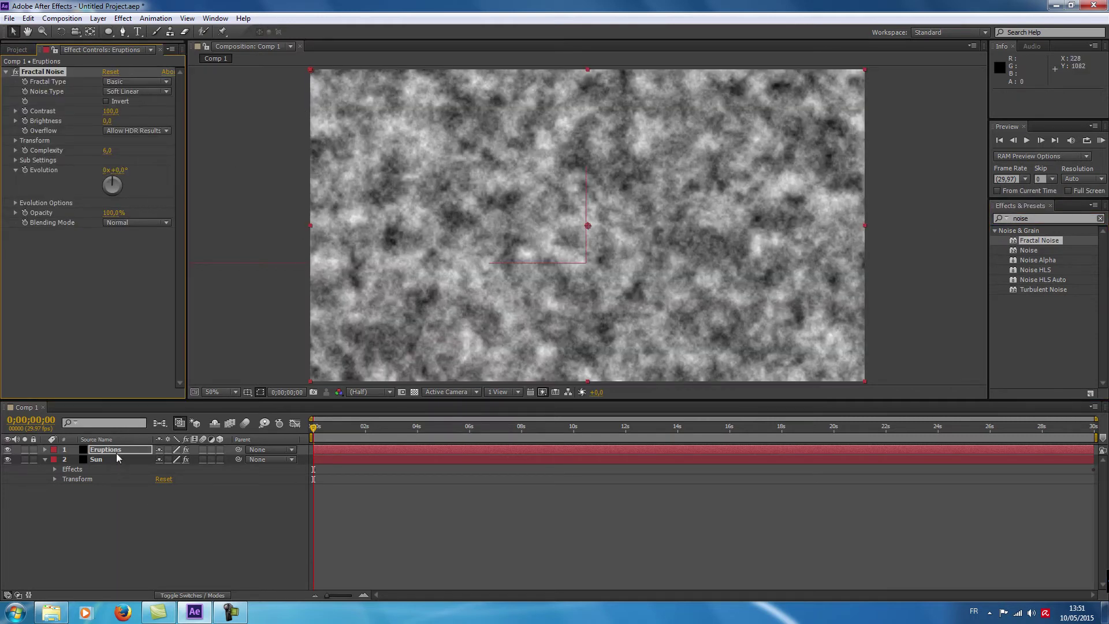
drag(106, 452, 103, 469)
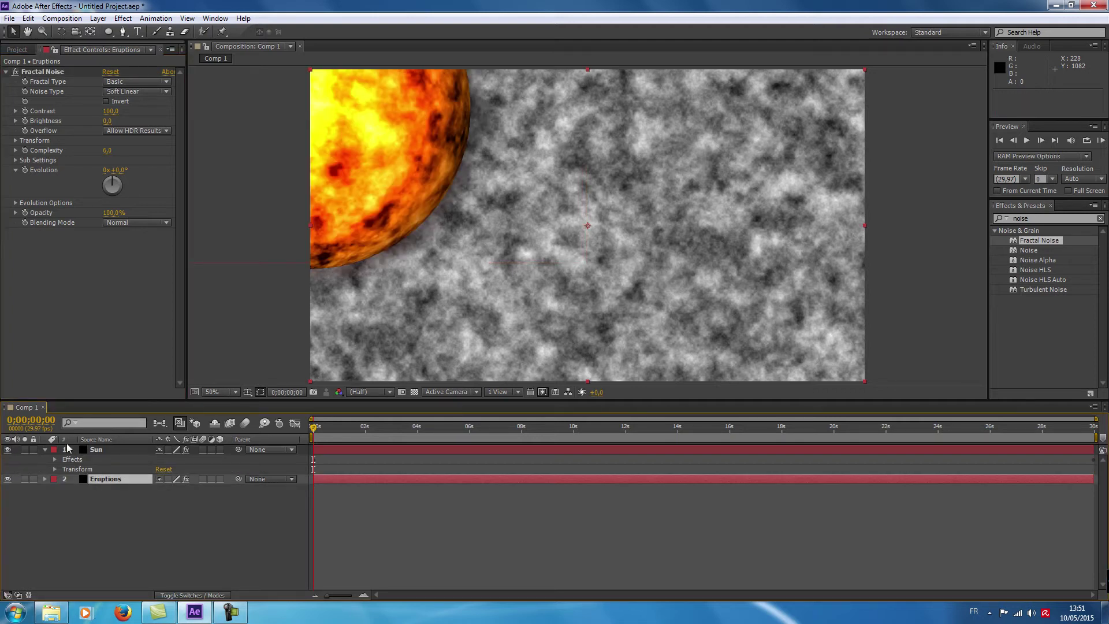
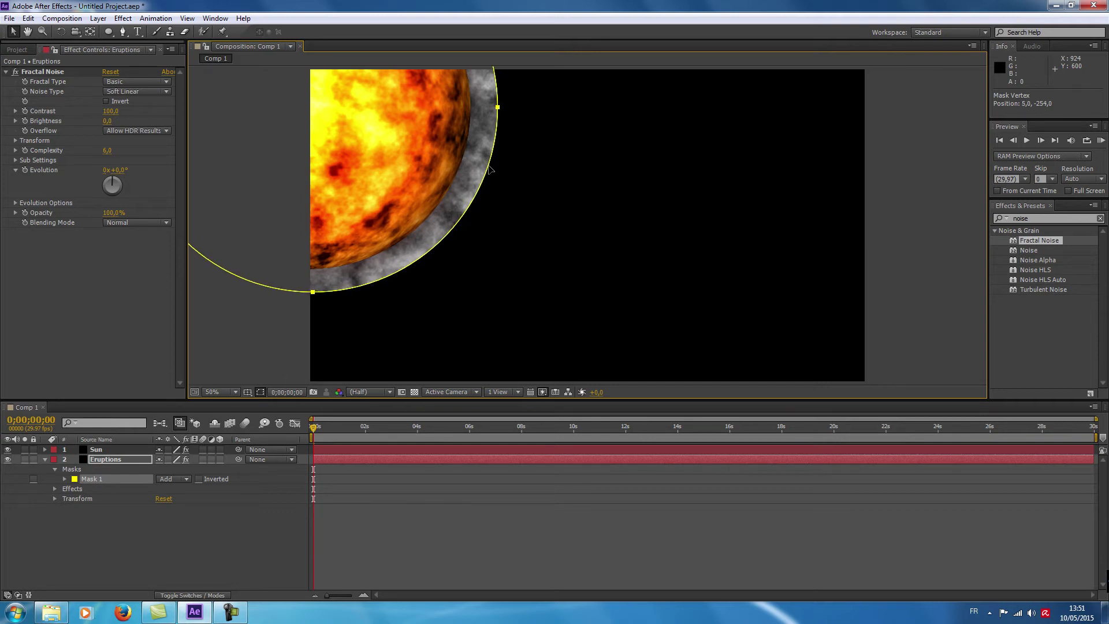
- Hide the mask outline and set the feather of Mask 1 on the Eruptions layer to 144 pixels
click(261, 392)
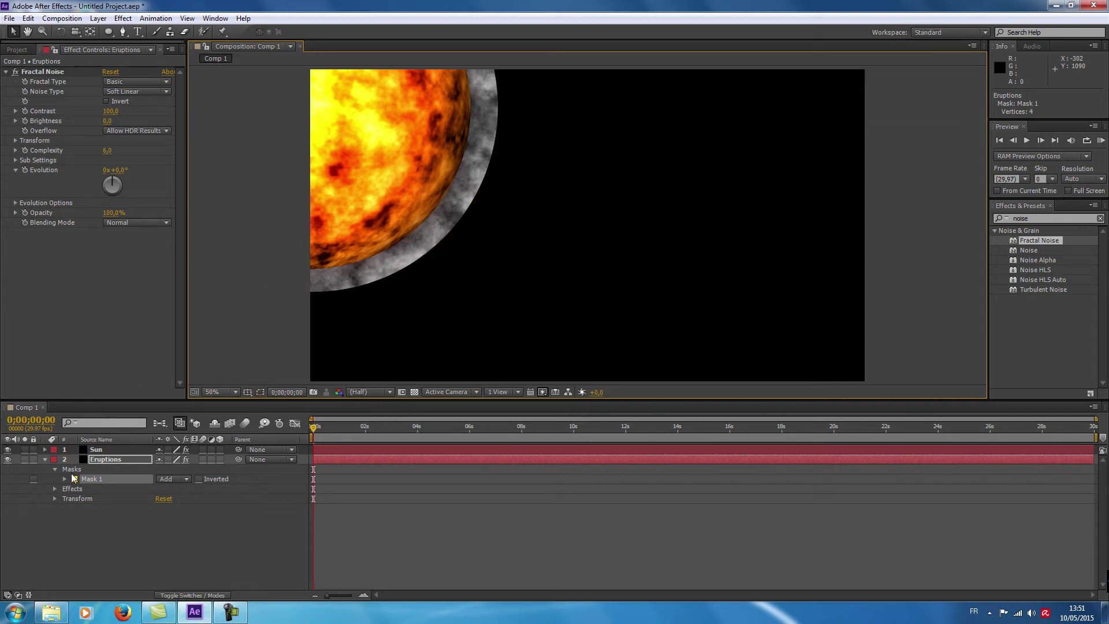
click(92, 478)
click(64, 479)
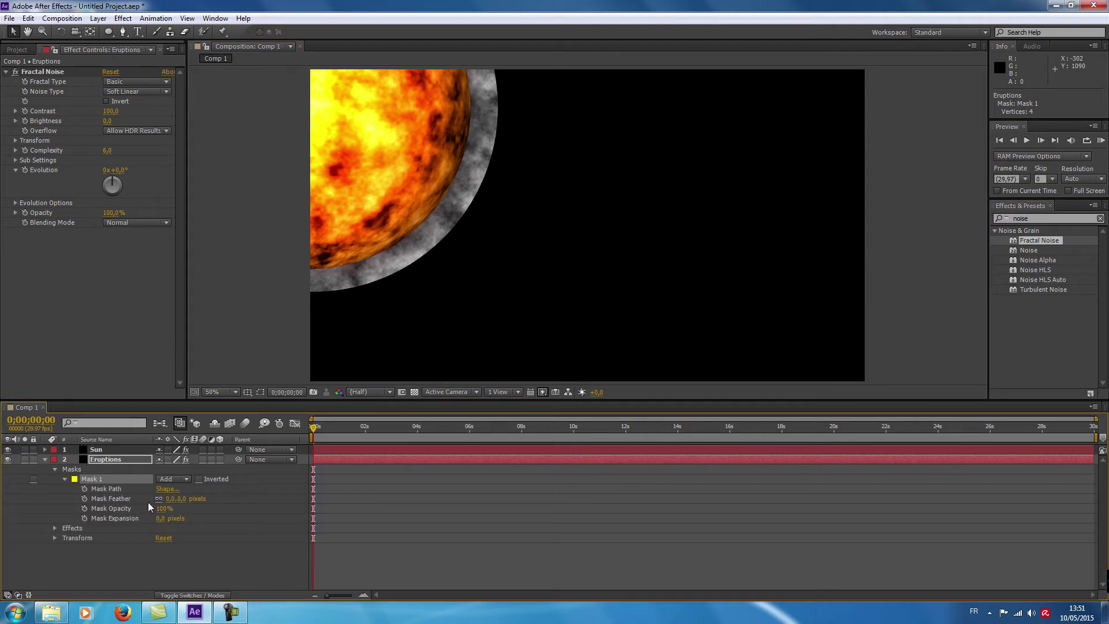
click(170, 499)
text(20)
key(Return)
drag(172, 502, 237, 503)
- Set the Fractal Noise contrast on the Eruptions layer to 154, brightness to -31 and complexity to 12
click(110, 111)
text(154)
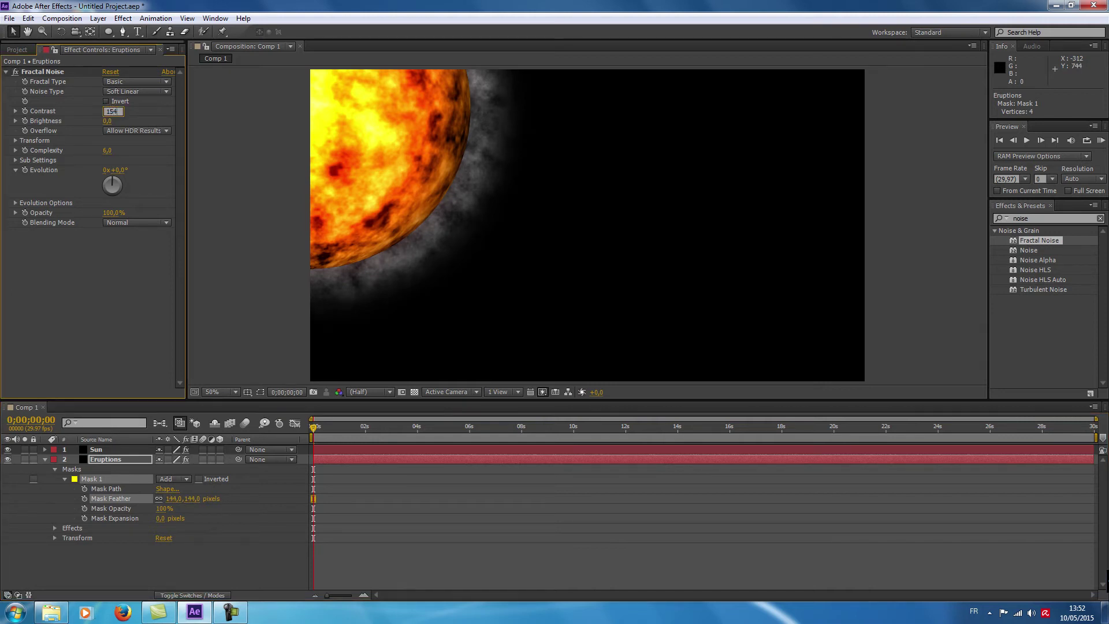
key(Return)
click(108, 121)
text(-)
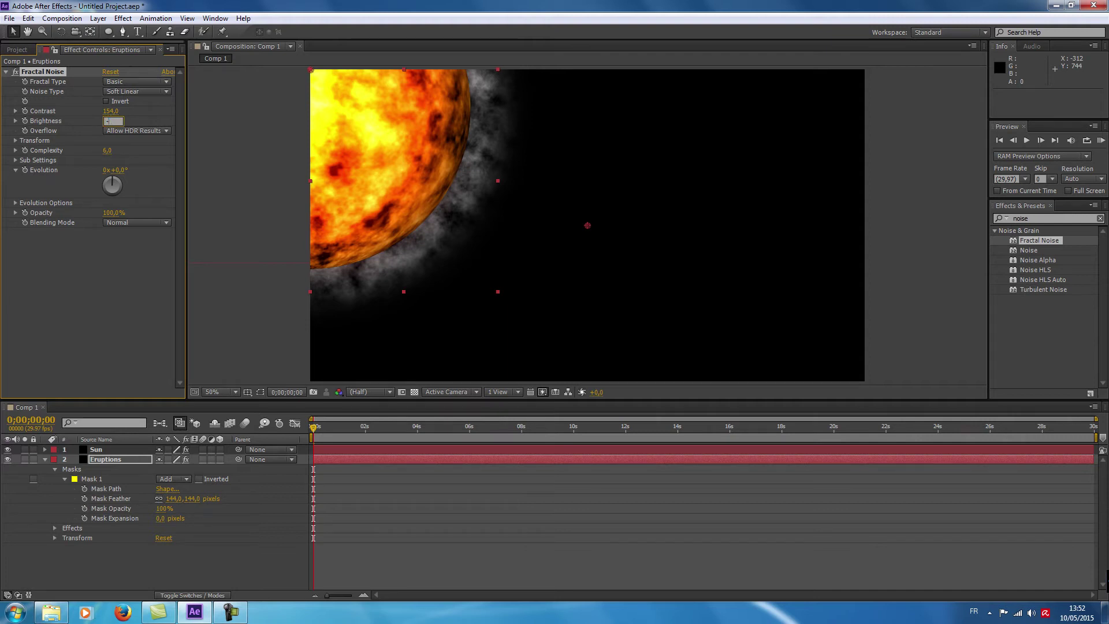
text(31)
key(Return)
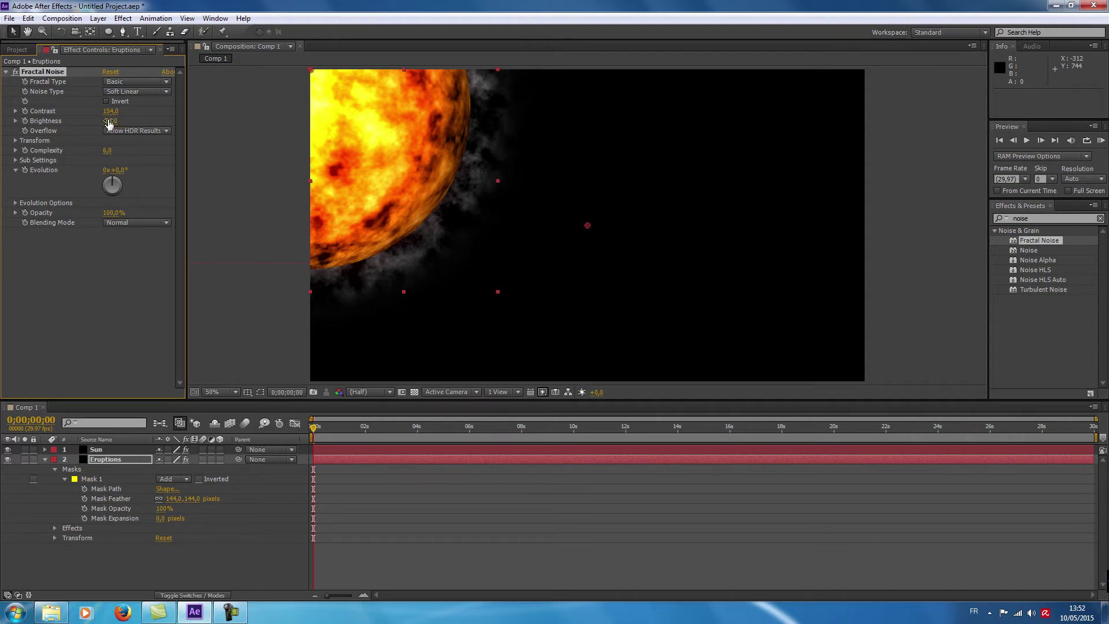
click(110, 151)
text(10)
key(Return)
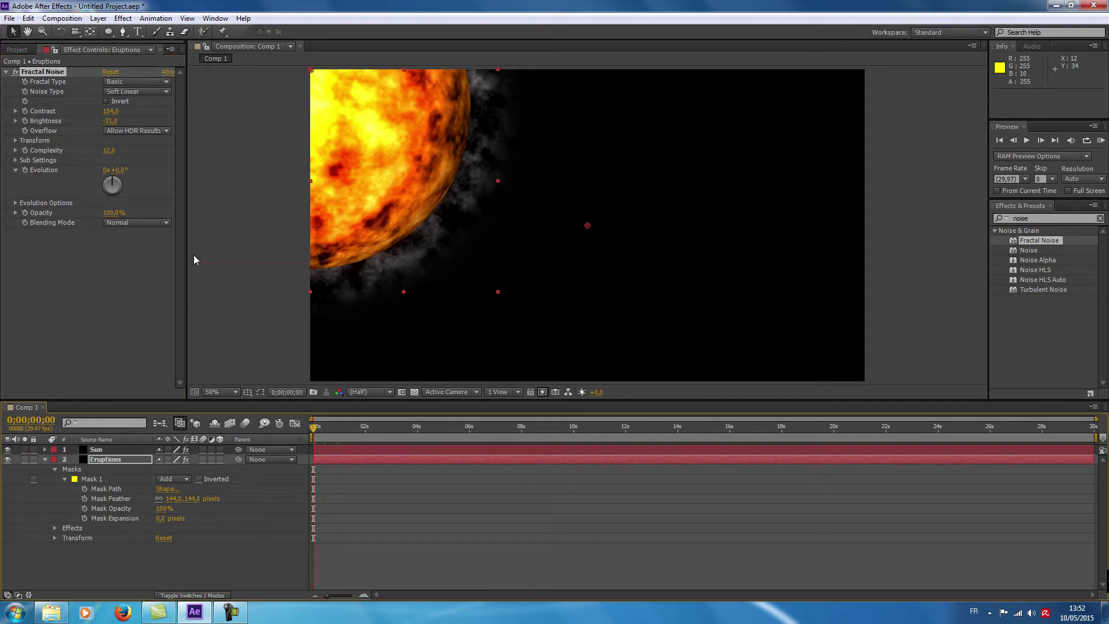
- Keyframe the Eruptions noise Evolution from 0 at the first frame to 5 revolutions at 0;00;29;29, and return to the start
drag(339, 432, 313, 433)
click(25, 170)
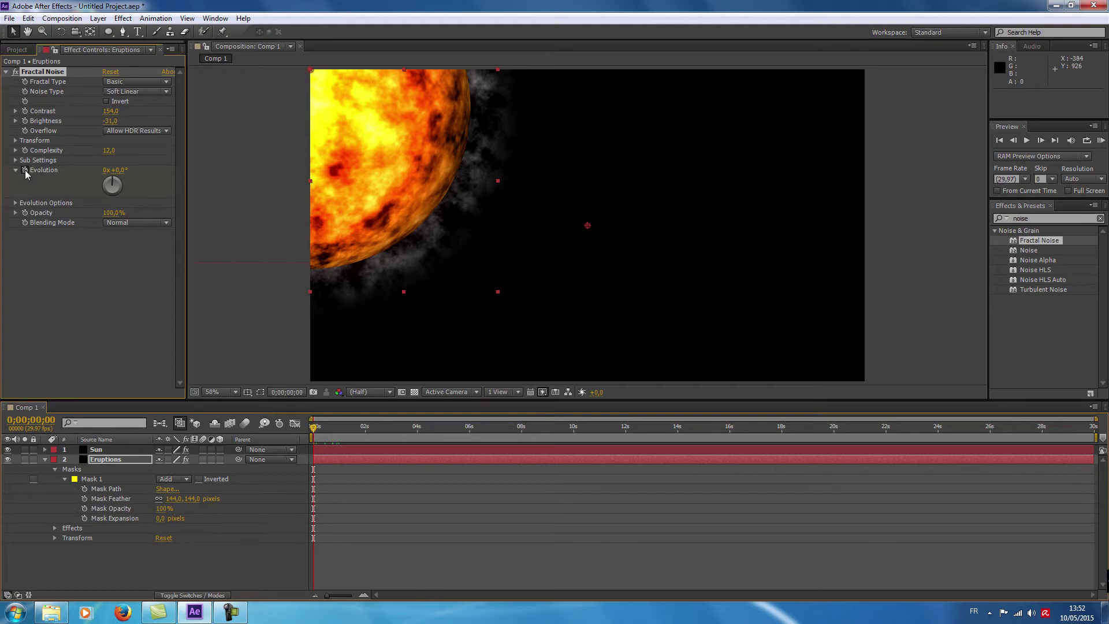
drag(375, 428, 1093, 430)
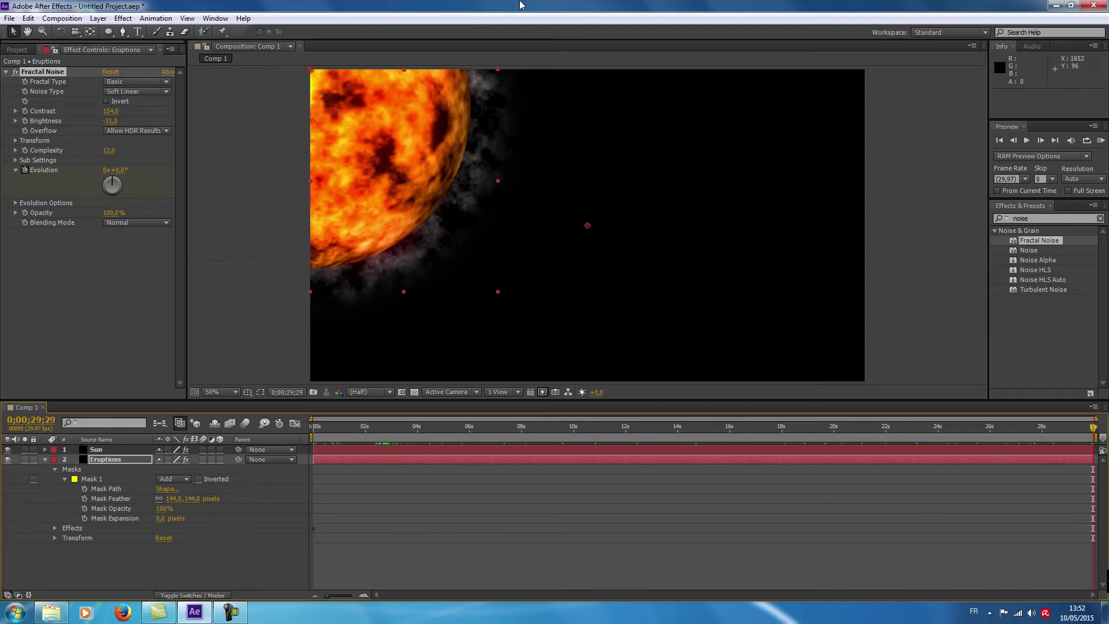
click(106, 169)
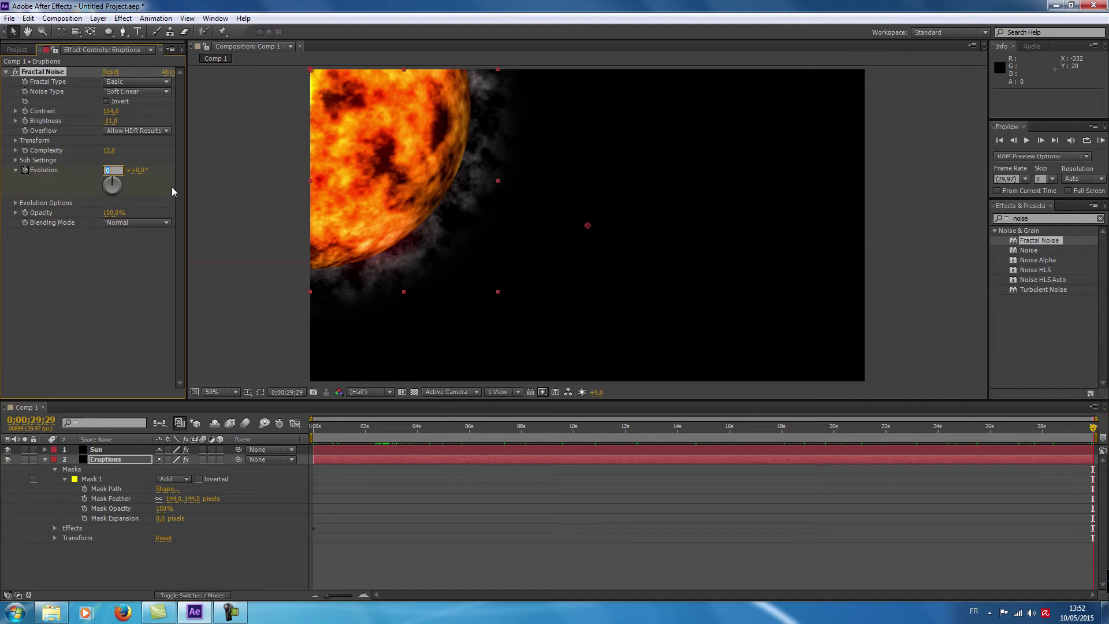
text(5)
key(Return)
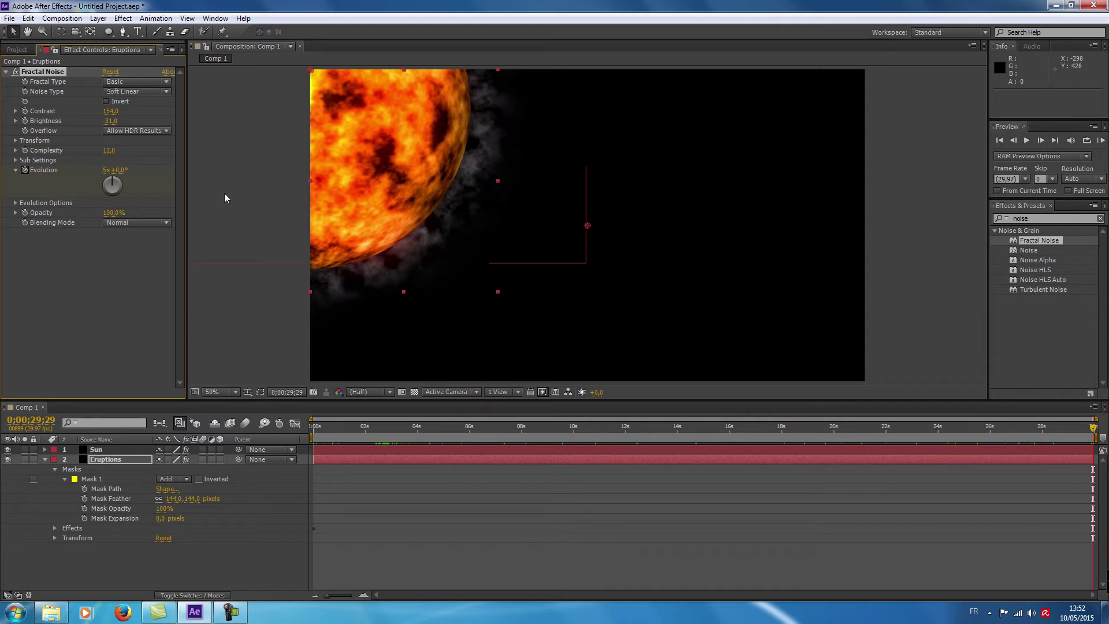
key(Home)
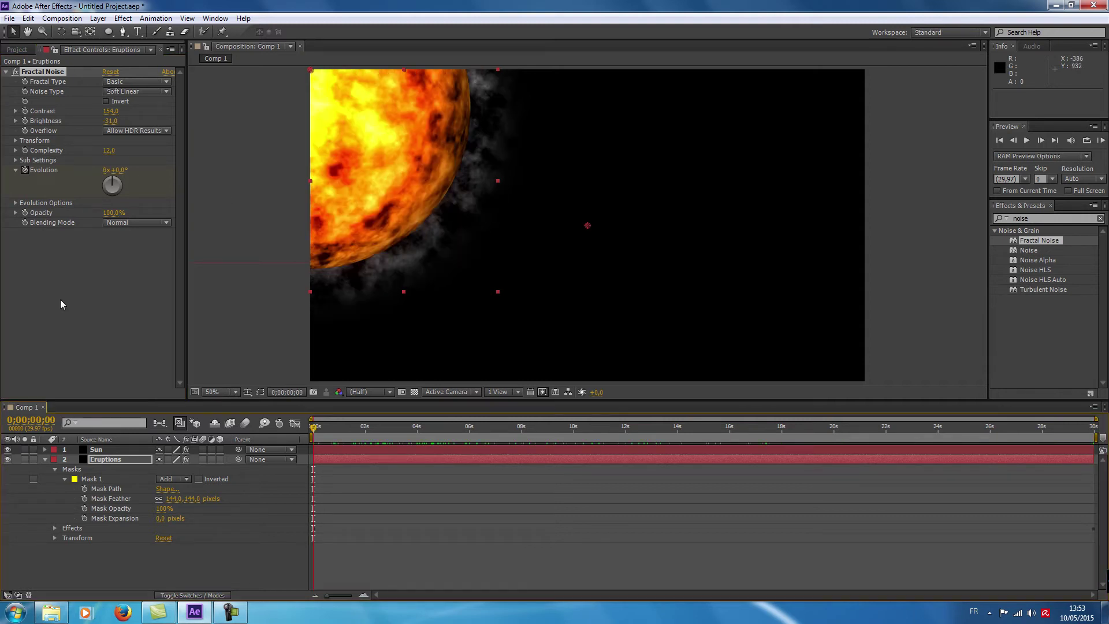
- Copy the Curves effect from the Sun layer onto the Eruptions layer
click(96, 449)
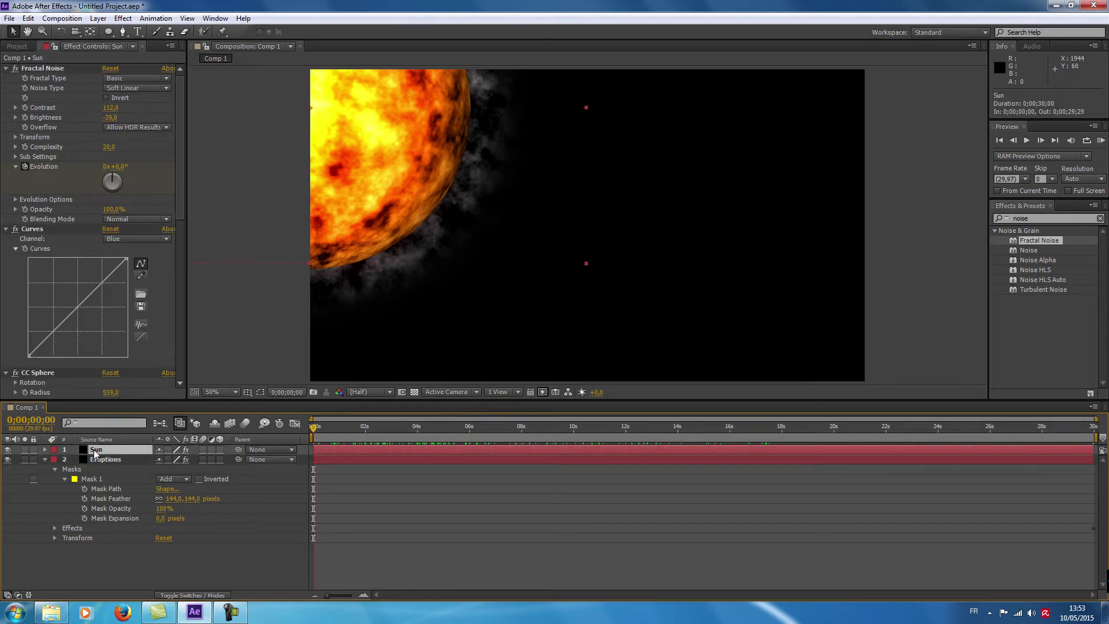
click(33, 229)
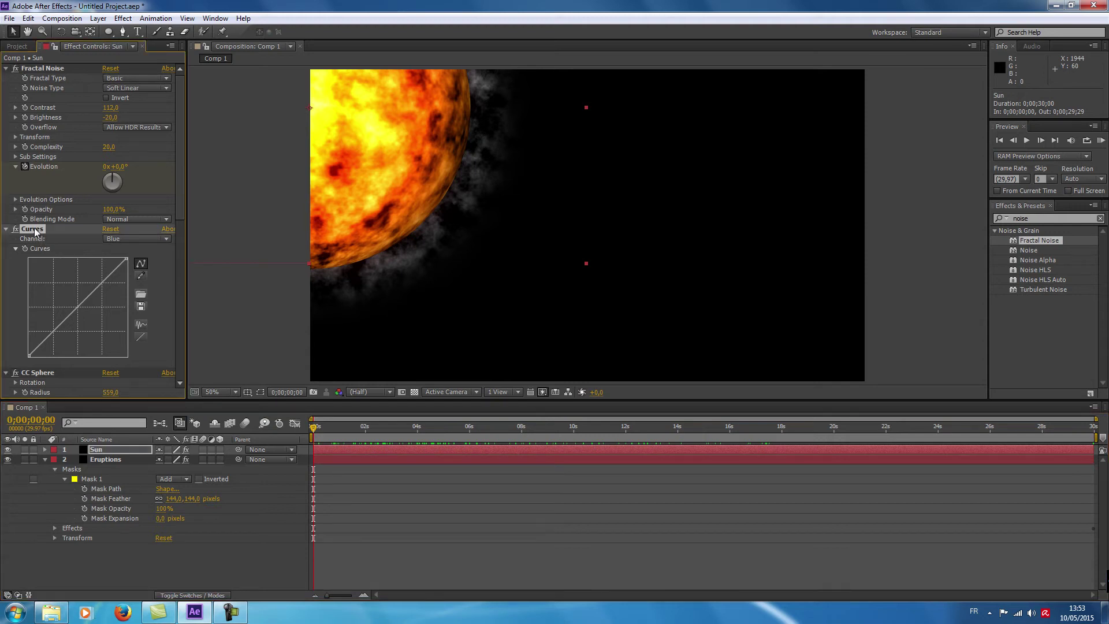
click(28, 18)
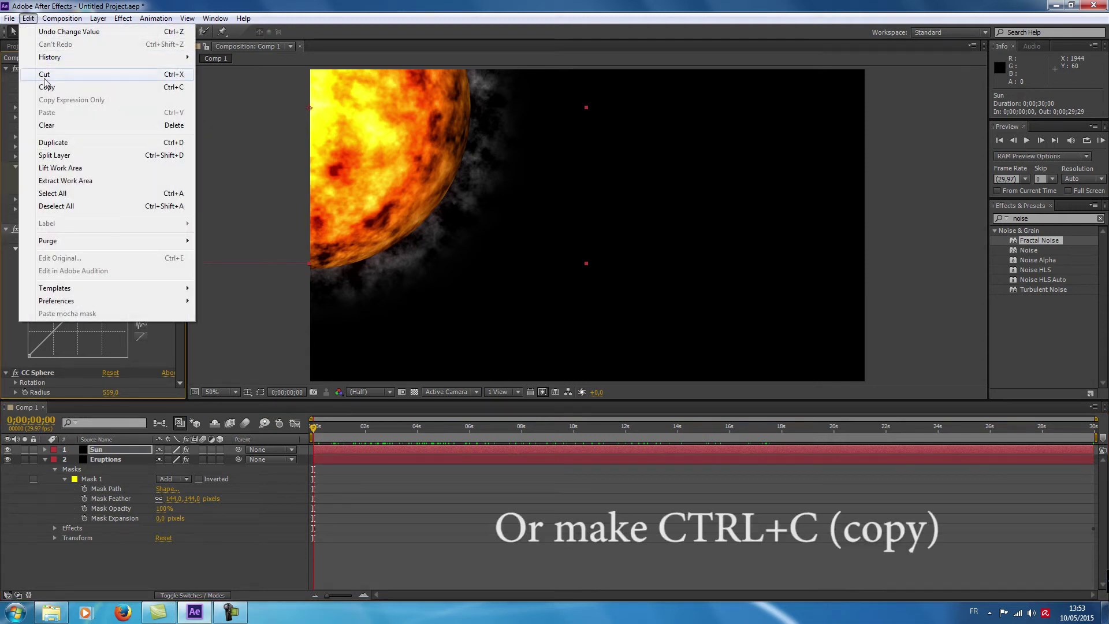
click(46, 88)
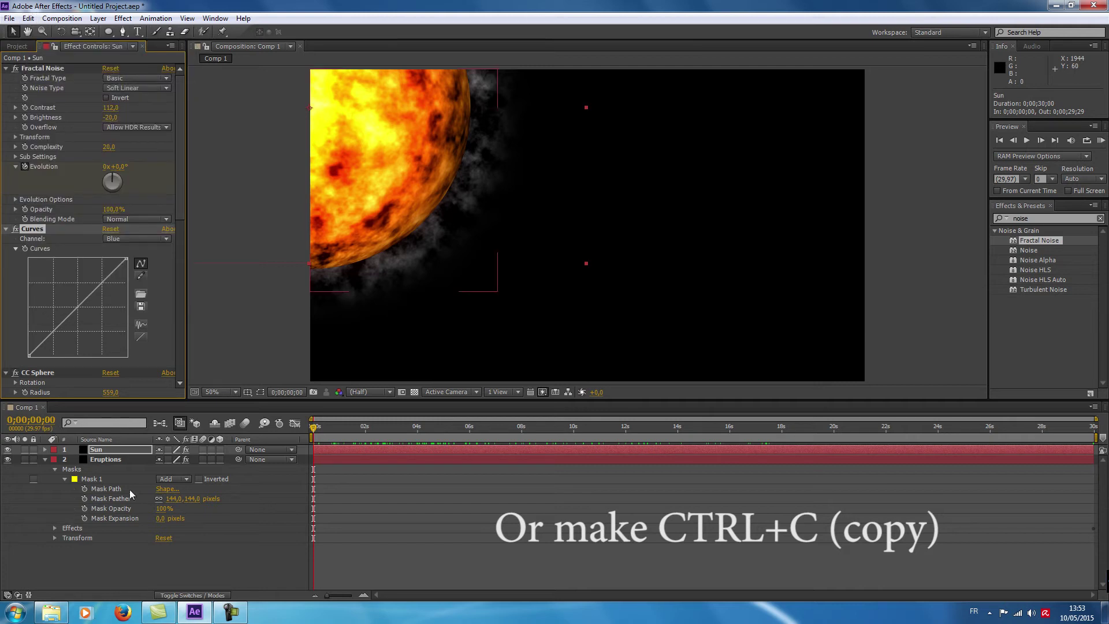
click(123, 459)
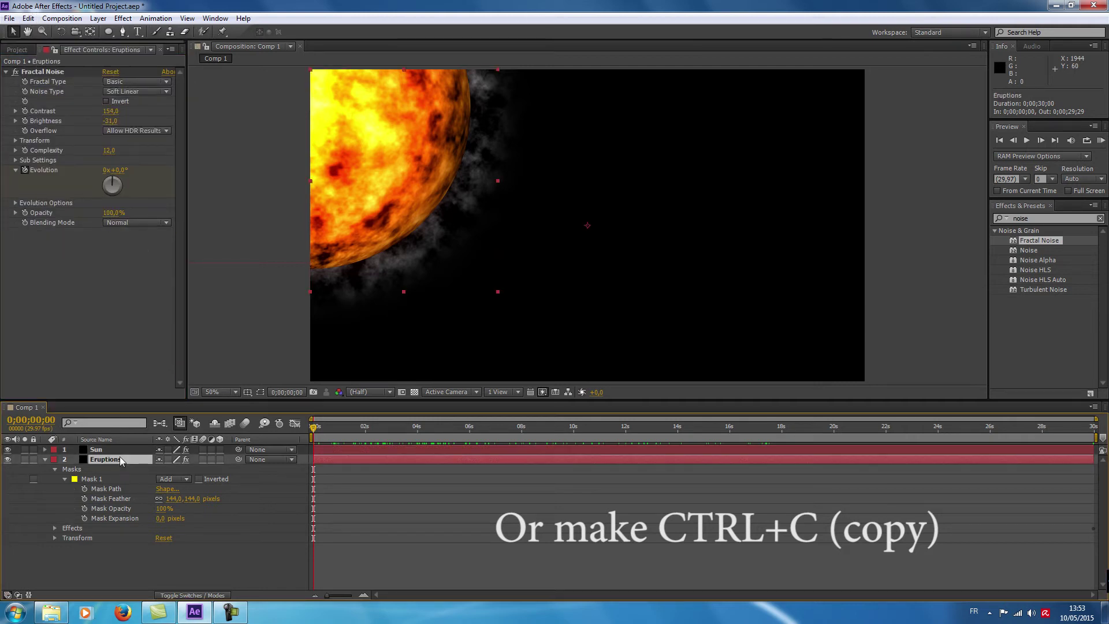
click(29, 18)
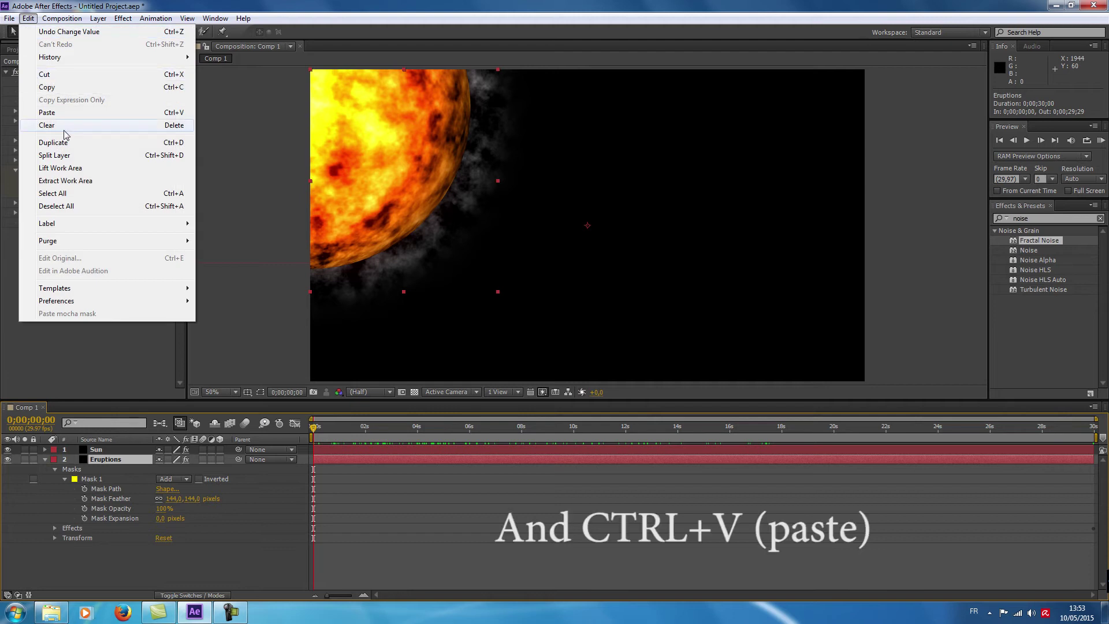
click(56, 114)
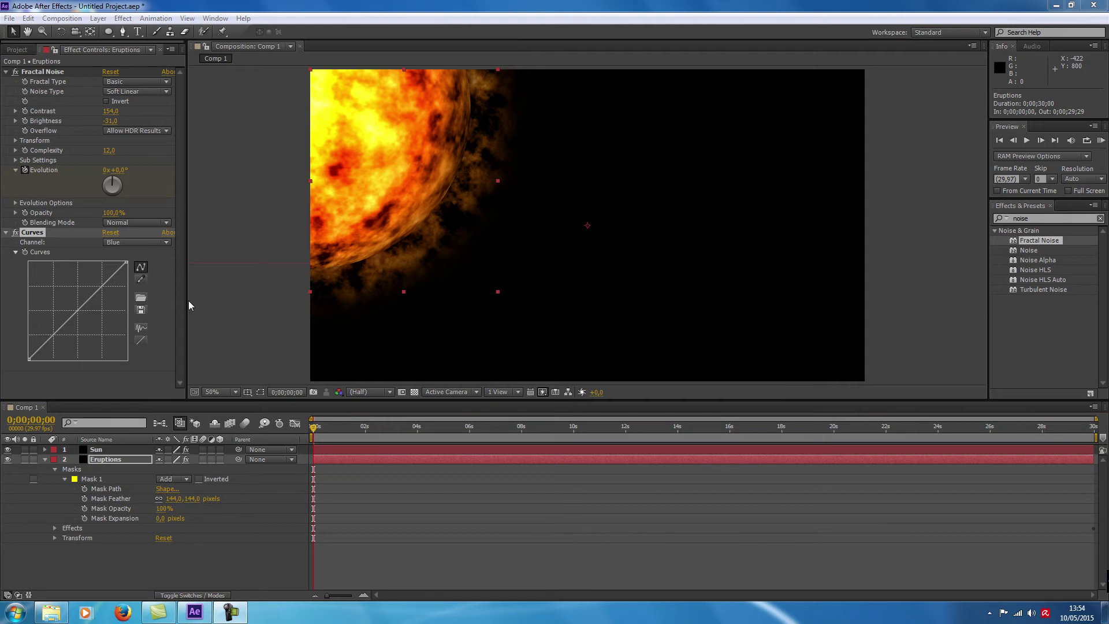
- Find the CC Vector Blur effect by searching for vector and apply it to the Eruptions layer
click(1100, 218)
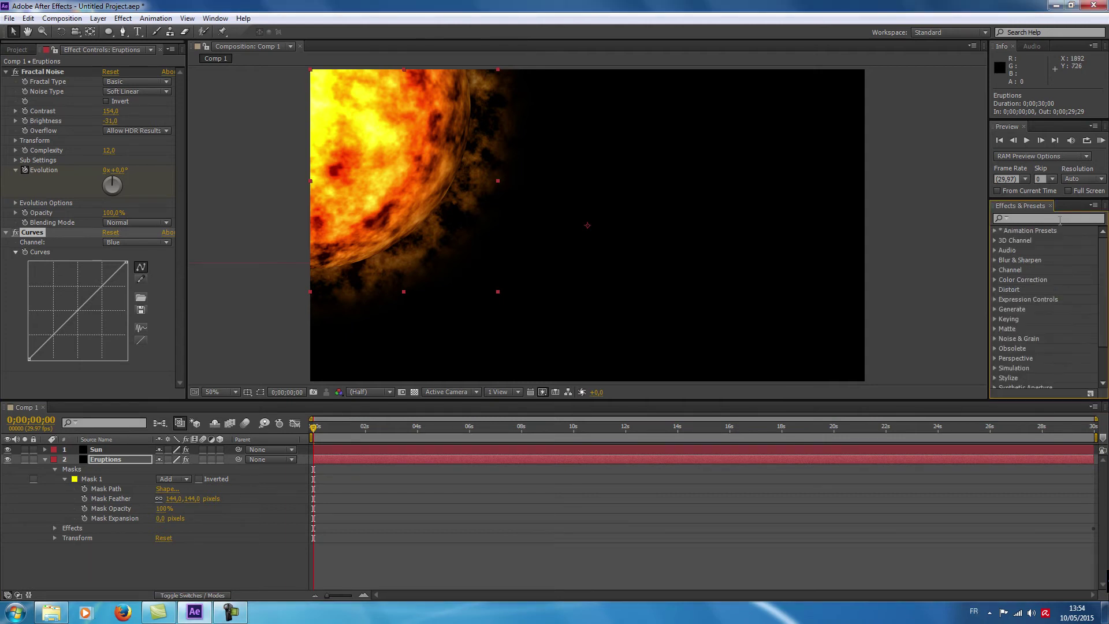
click(1034, 218)
text(vector)
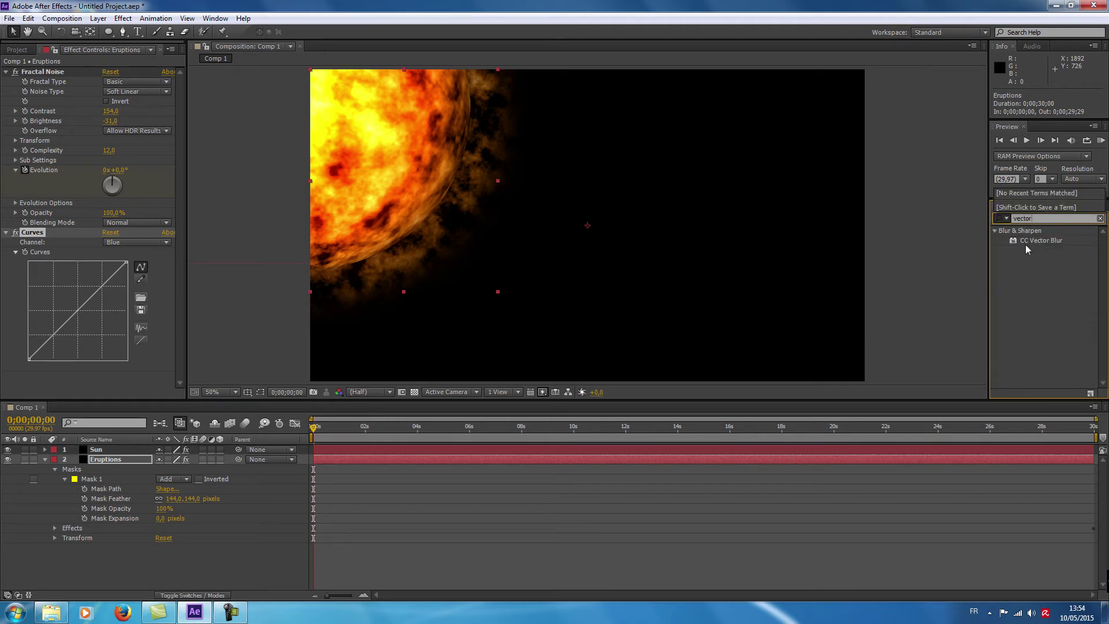
drag(1017, 240, 111, 466)
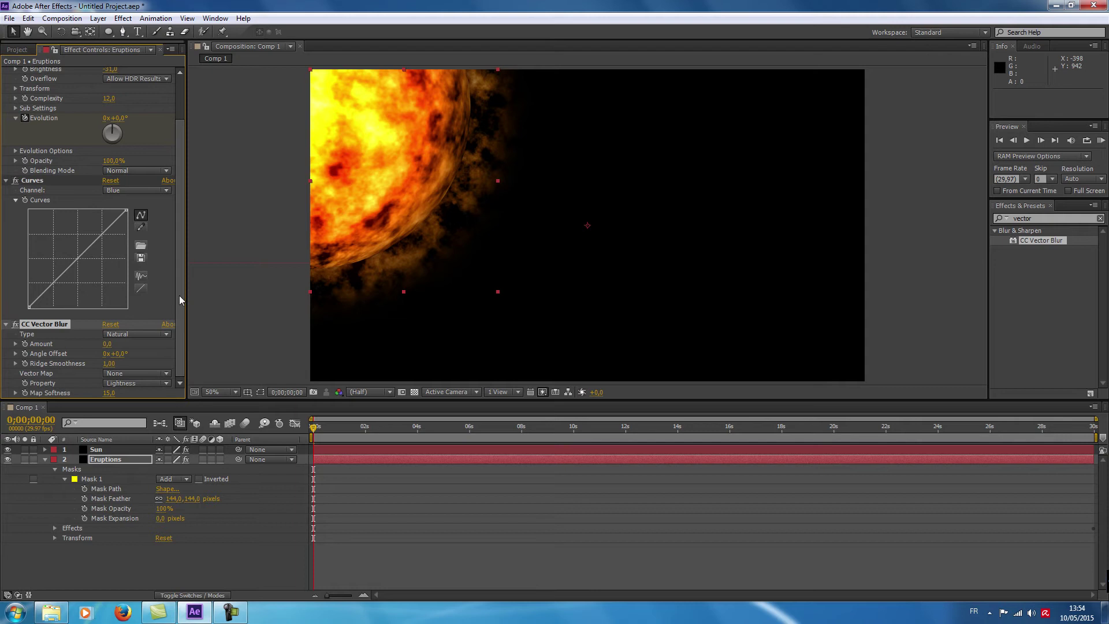
- Set the CC Vector Blur amount on the Eruptions layer to 14 and its map softness to 30
click(107, 344)
text(14)
key(Return)
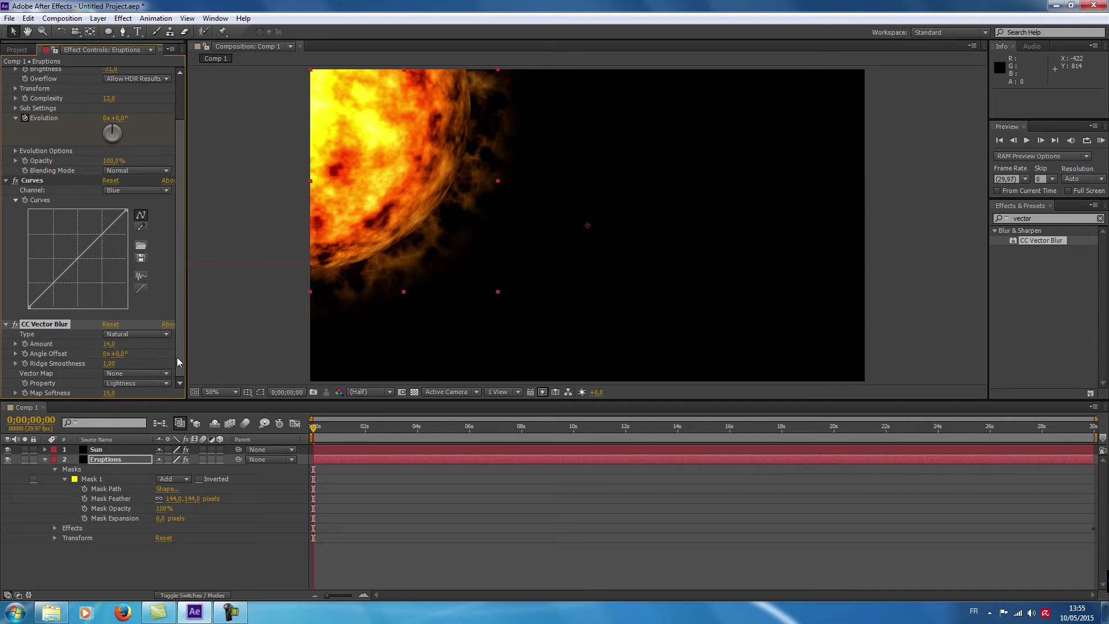
click(110, 393)
text(30)
key(Return)
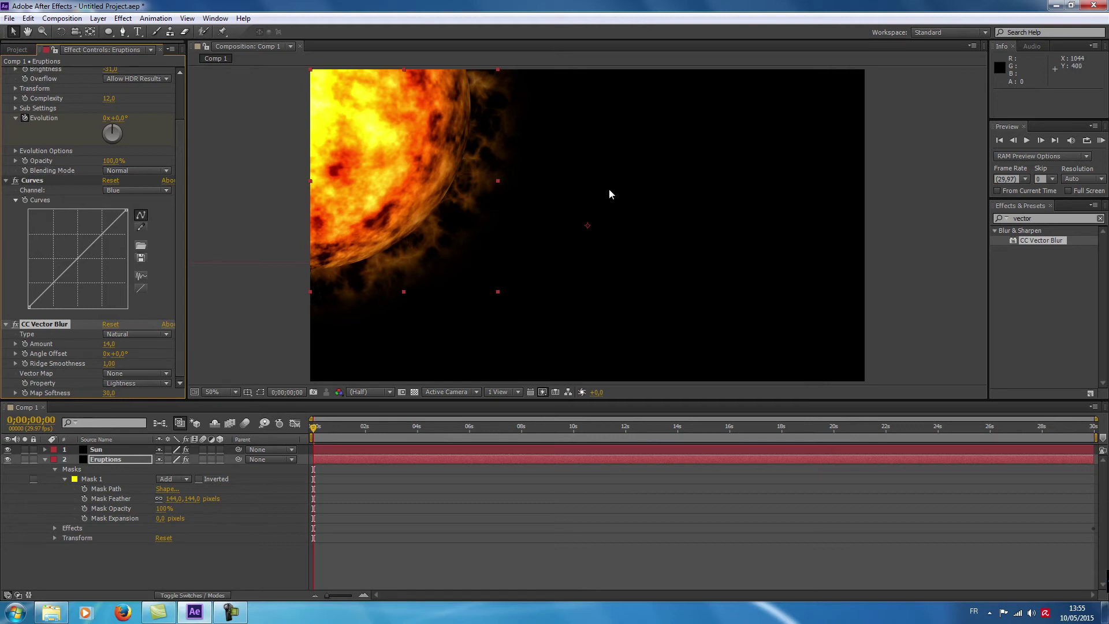
- Move the Eruptions layer to about 928, 526 behind the Sun and duplicate it
drag(449, 214, 441, 212)
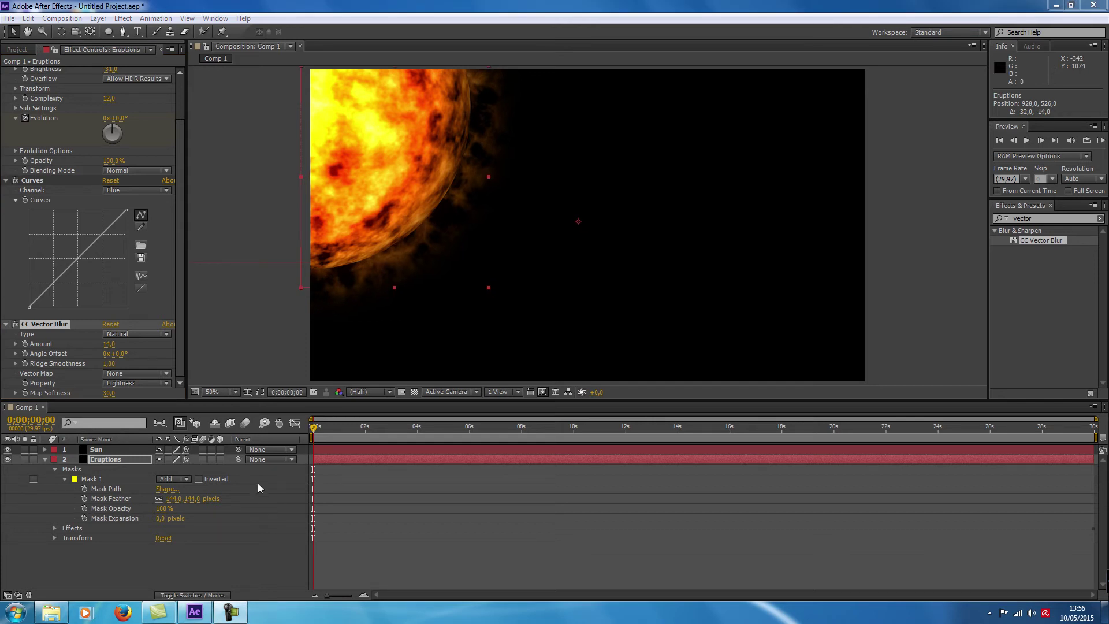
click(45, 459)
click(84, 461)
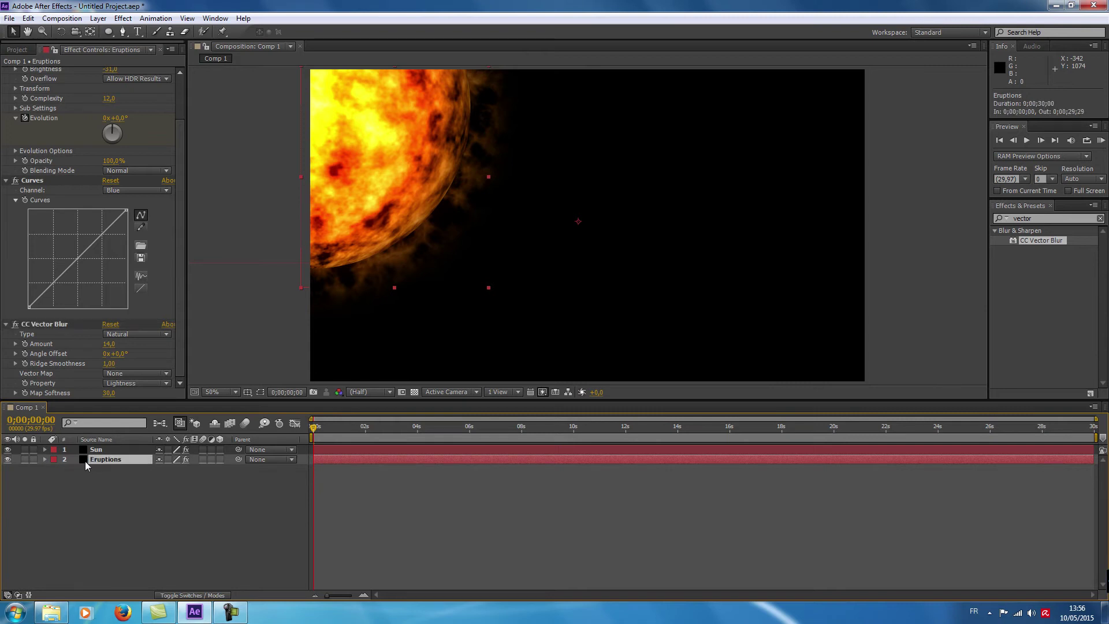
key(ctrl+d)
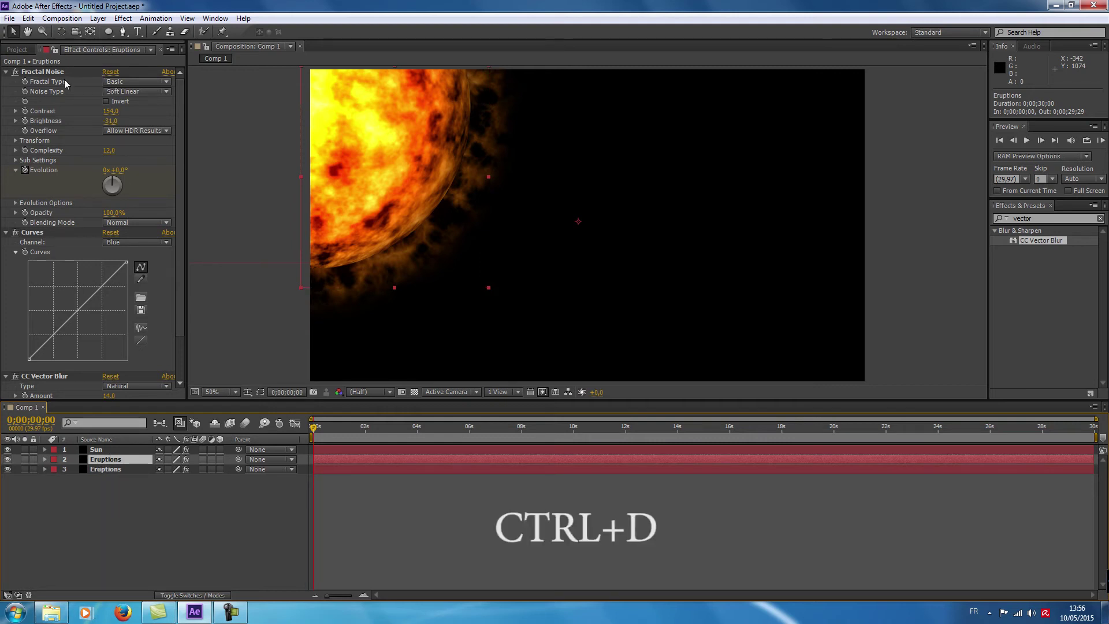
- Give the Eruptions duplicate a Fractal Noise Random Seed of 2 and a further duplicate a Random Seed of 3
click(15, 203)
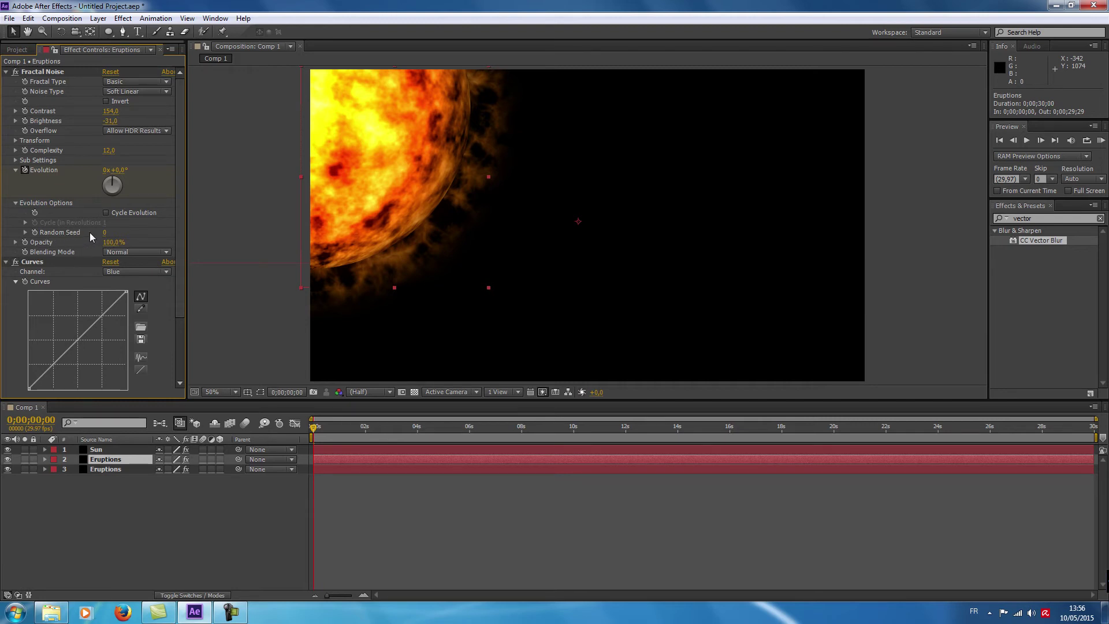
drag(112, 234, 116, 234)
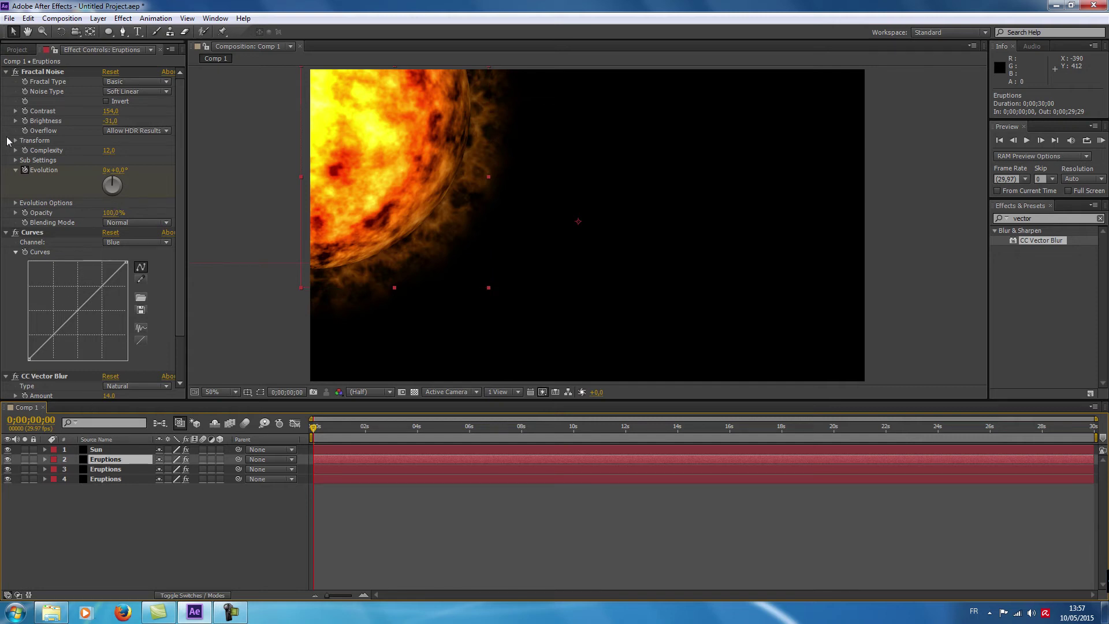
click(15, 203)
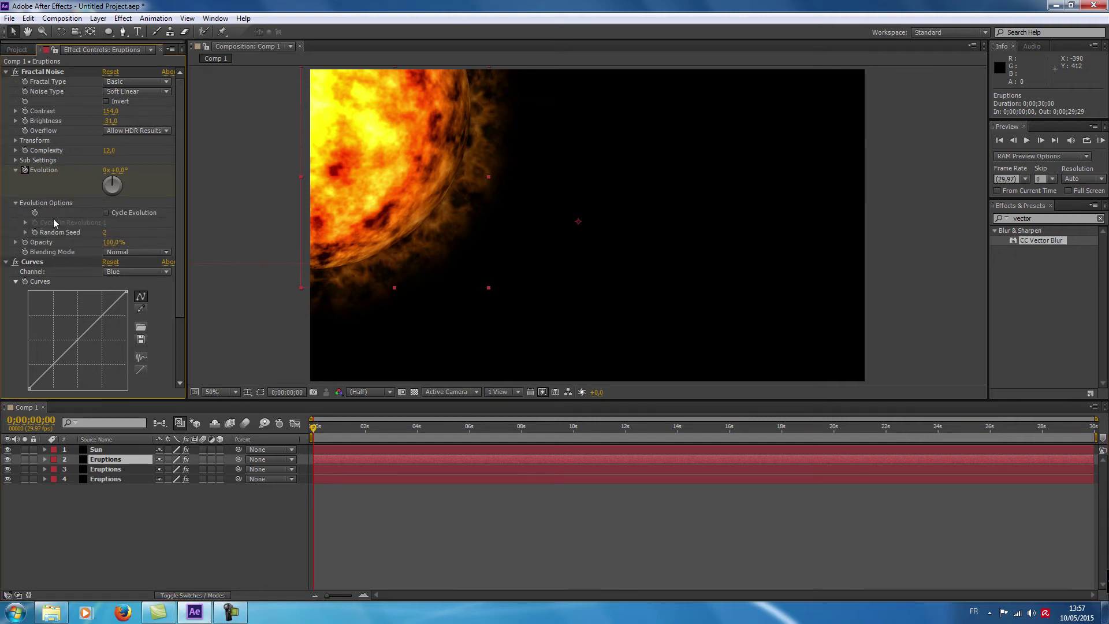
click(105, 232)
text(3)
key(Return)
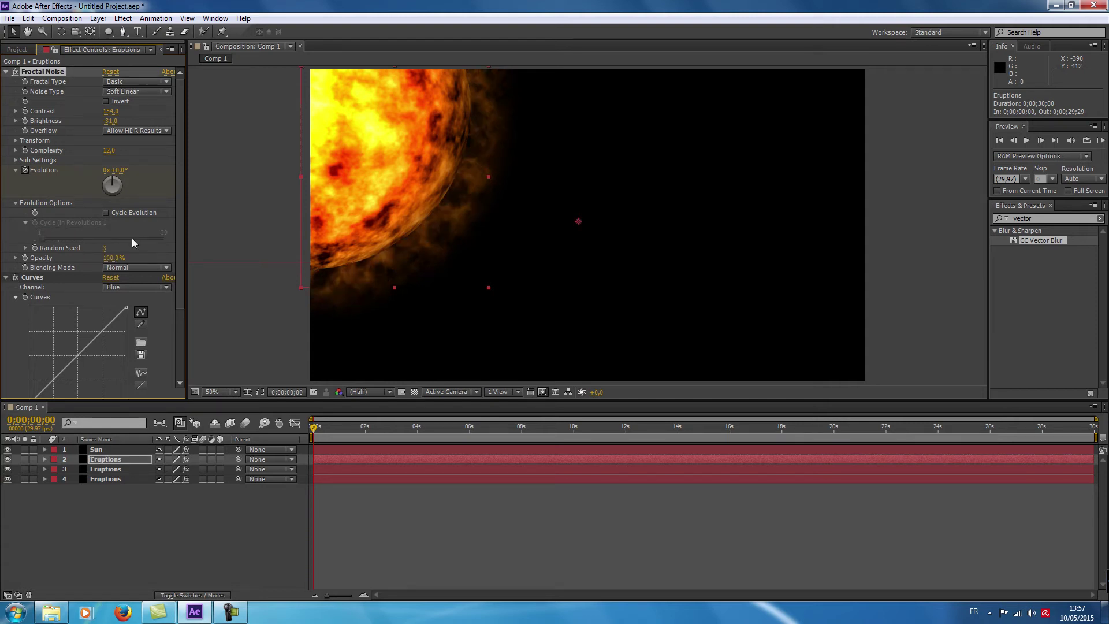
- Duplicate the uppermost Eruptions layer again and place the copy above the Sun layer
click(84, 461)
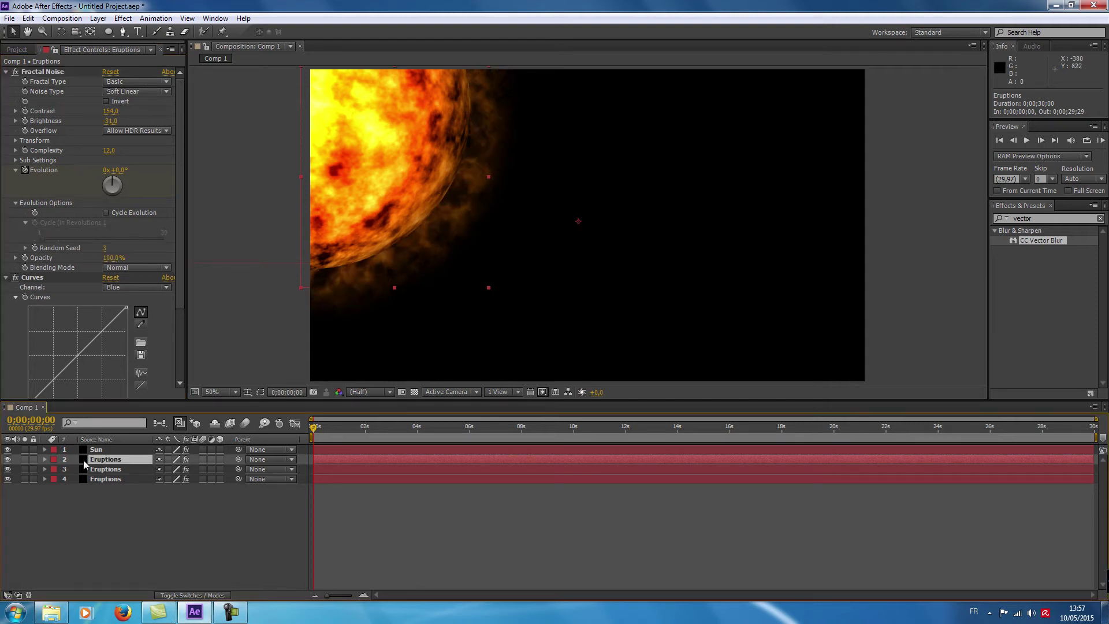
key(ctrl+d)
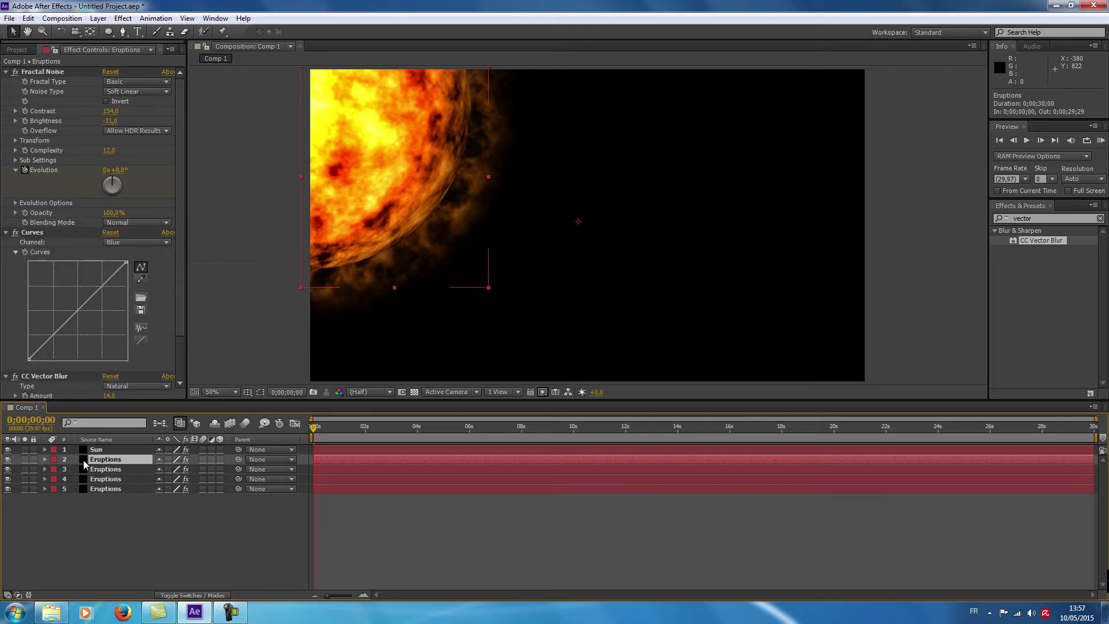
drag(83, 459, 90, 450)
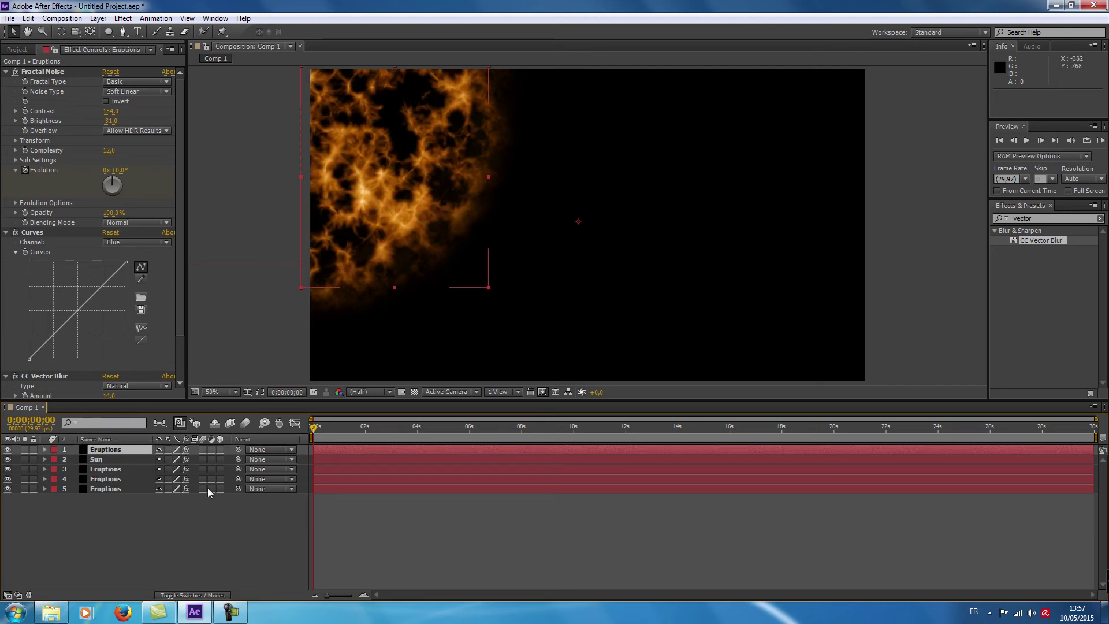
- Set the blending mode of the Eruptions layer above the Sun to Screen
click(195, 595)
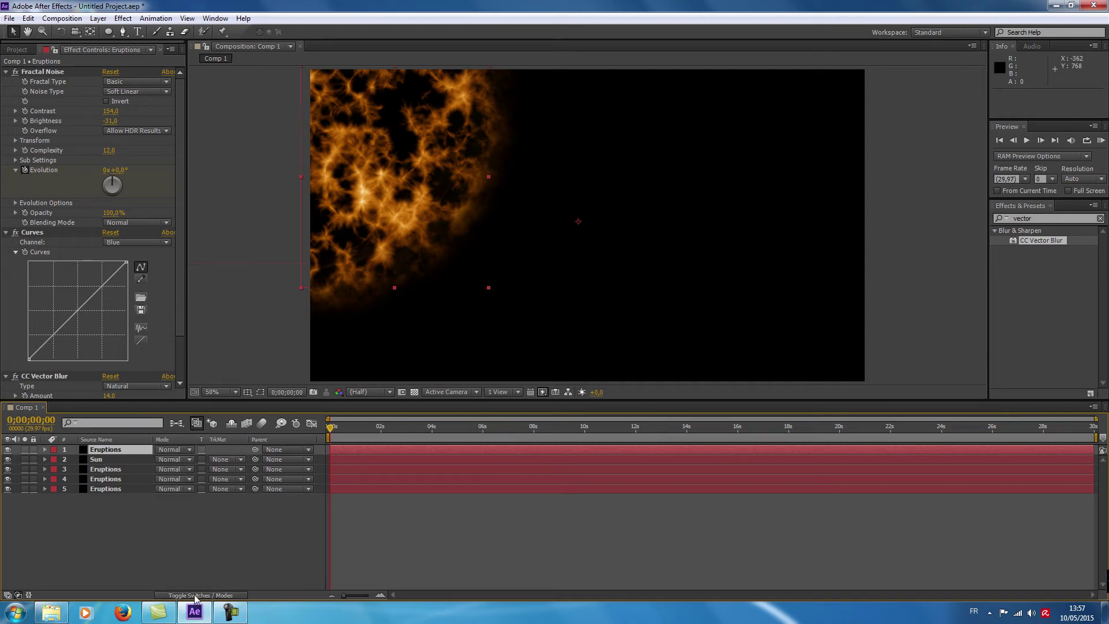
click(190, 450)
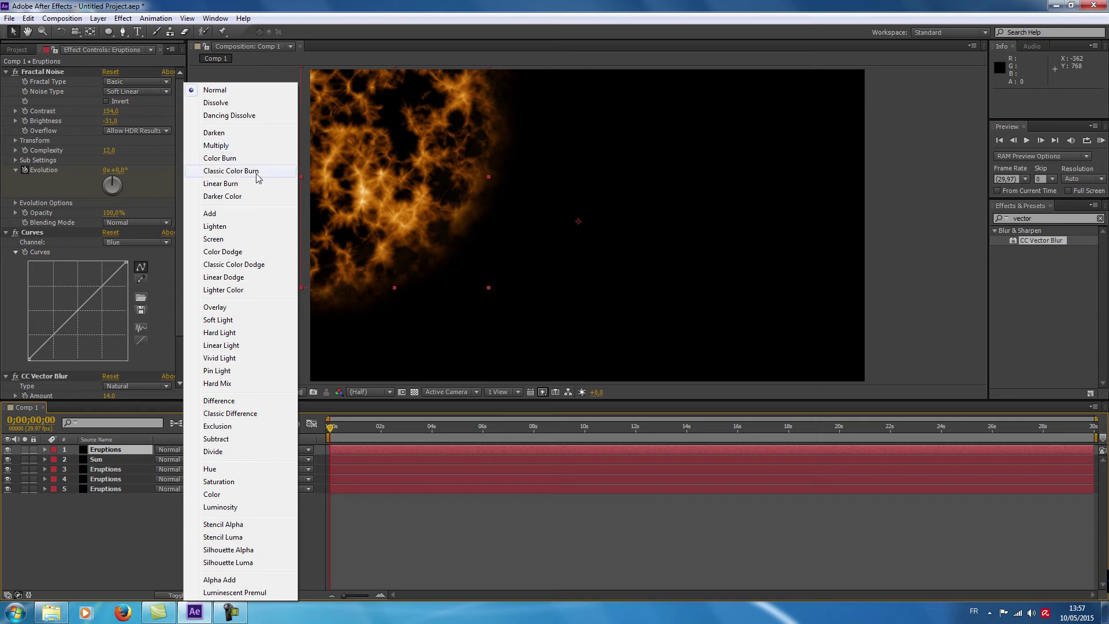
click(223, 242)
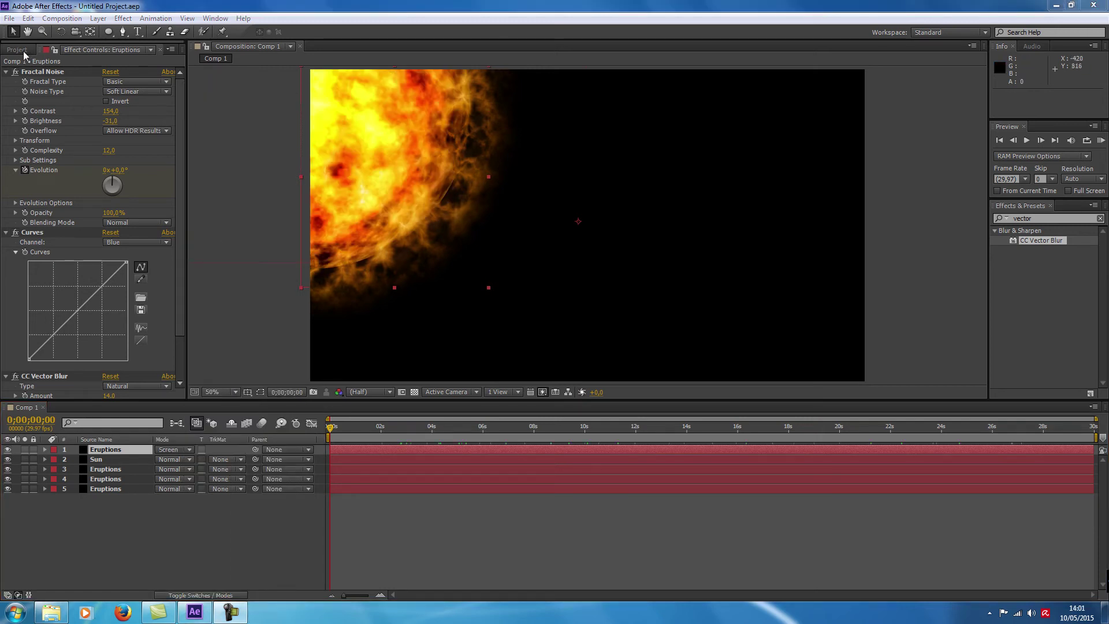
- Add the Earth2.jpg image from the project to Comp 1 as the topmost layer
click(17, 50)
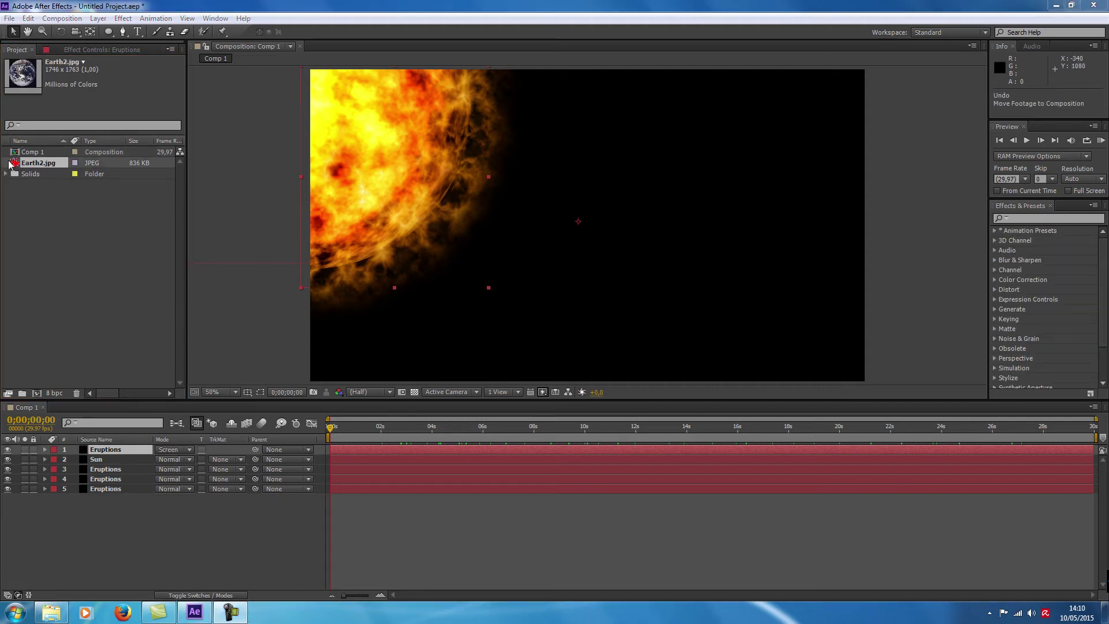
drag(15, 164, 68, 165)
drag(670, 200, 575, 237)
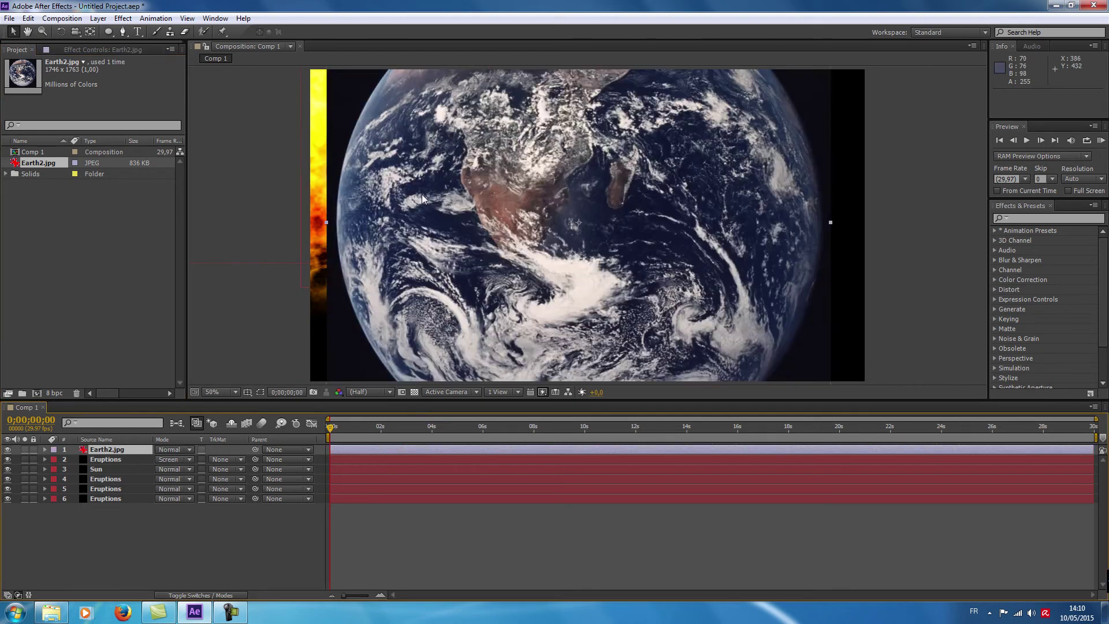
- Draw a circular mask about 1500 pixels in diameter around the globe on the Earth2.jpg layer and hide the mask outline
key(comma)
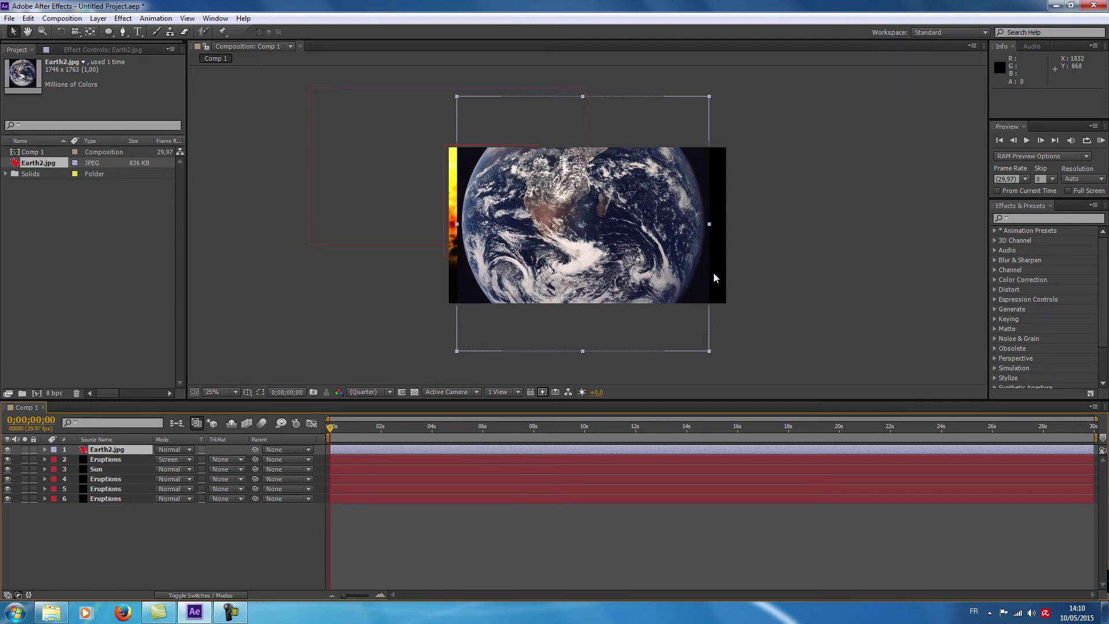
click(110, 31)
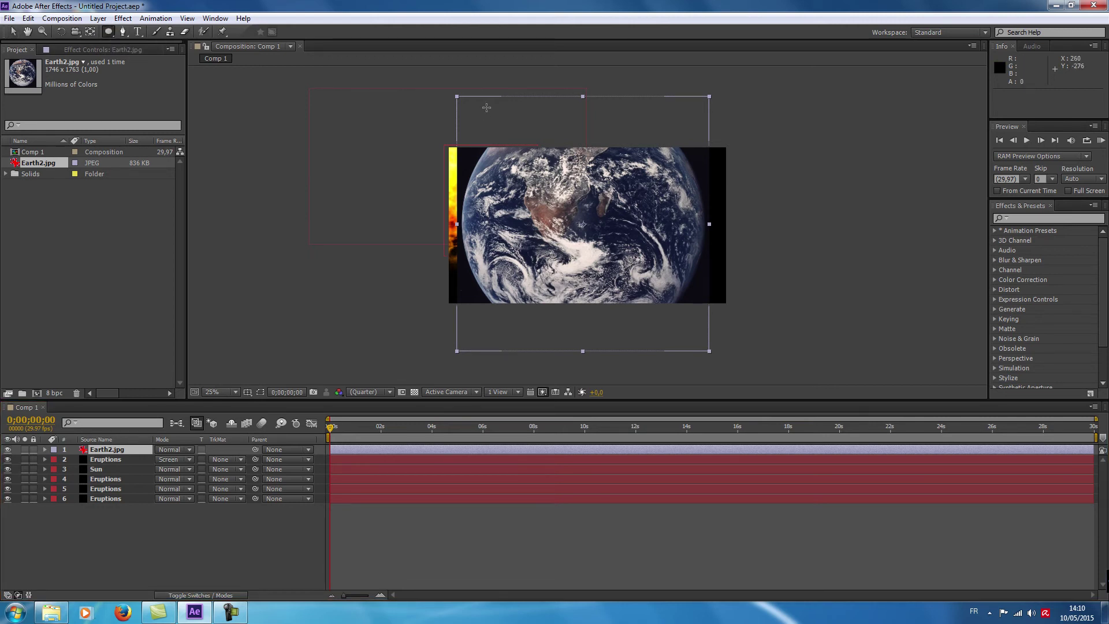
drag(486, 107, 594, 324)
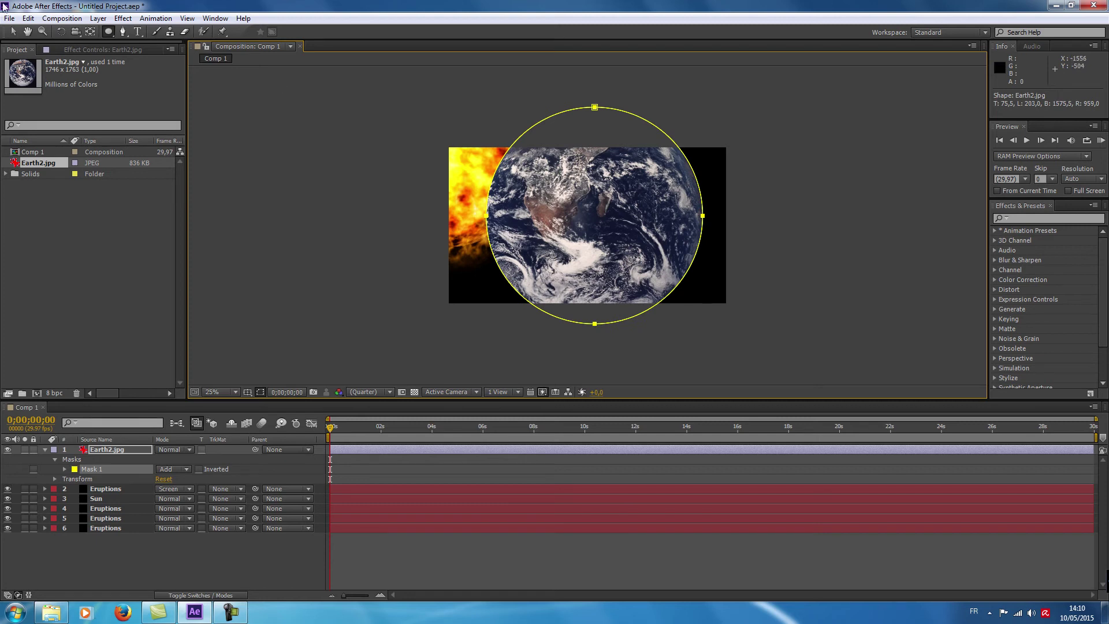
click(263, 393)
- Find the CC Sphere effect by searching for sphere and apply it to the Earth2.jpg layer
click(1066, 219)
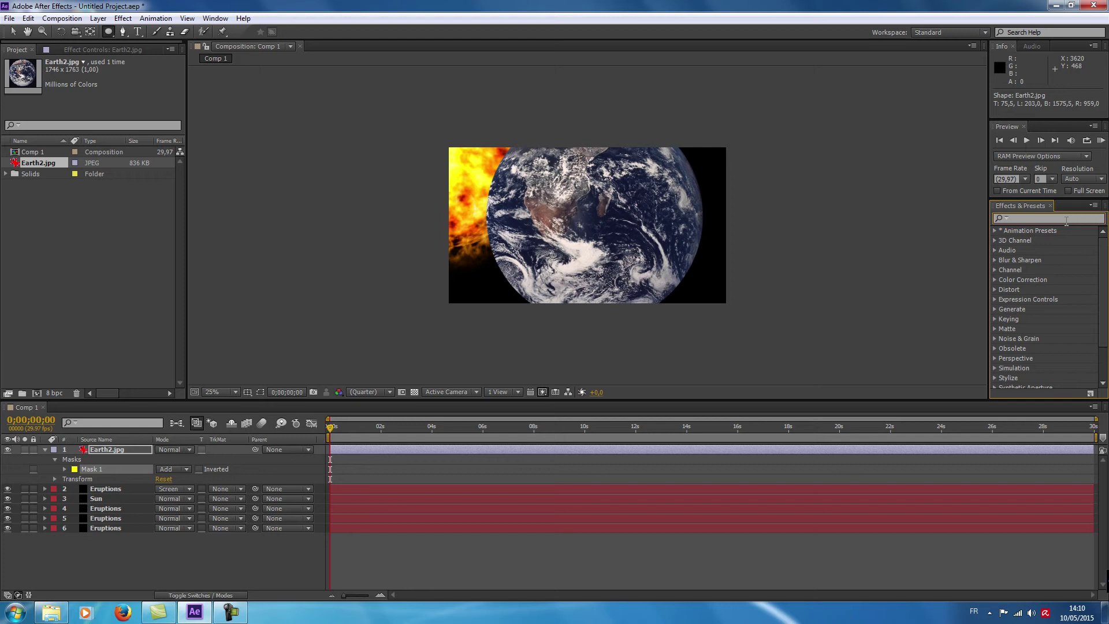
text(ssphere)
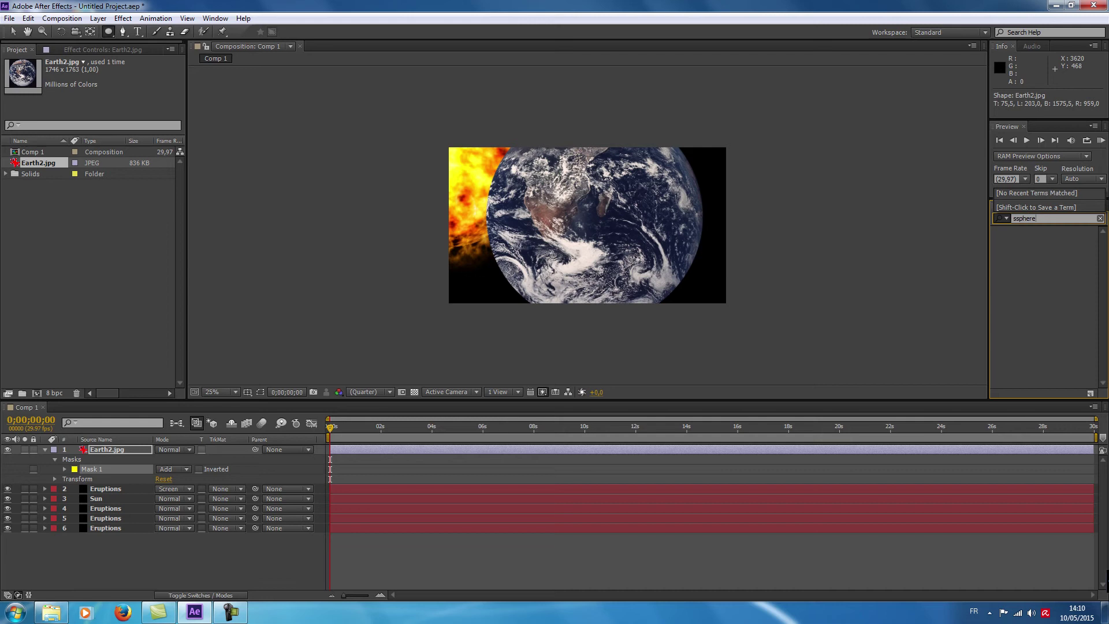
key(BackSpace)
key(BackSpace)
key(BackSpace)
text(phere)
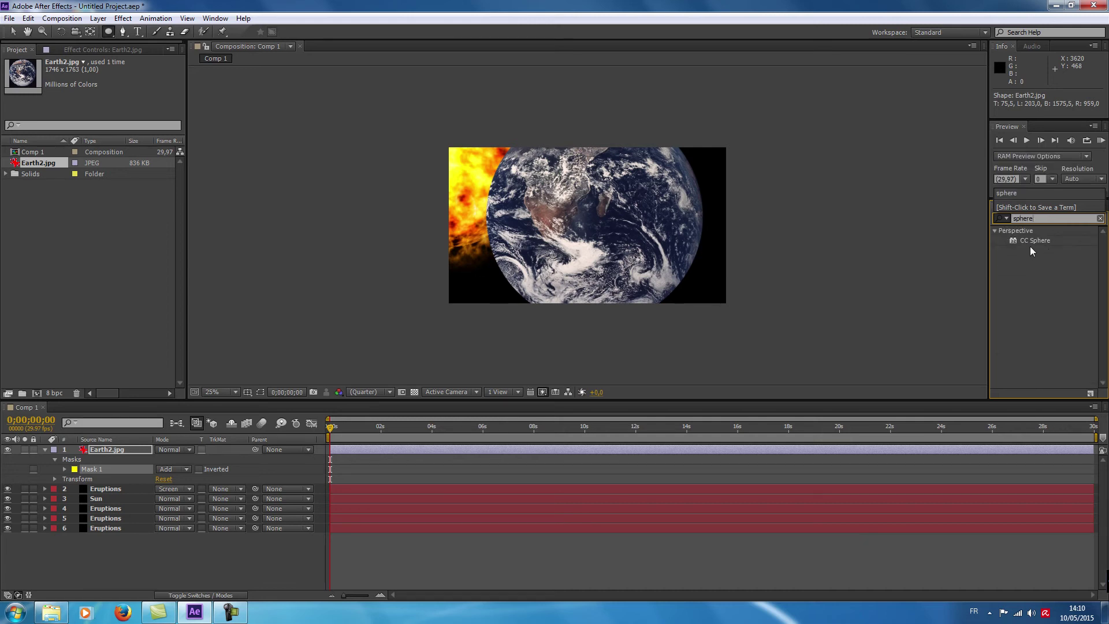
drag(1027, 240, 122, 453)
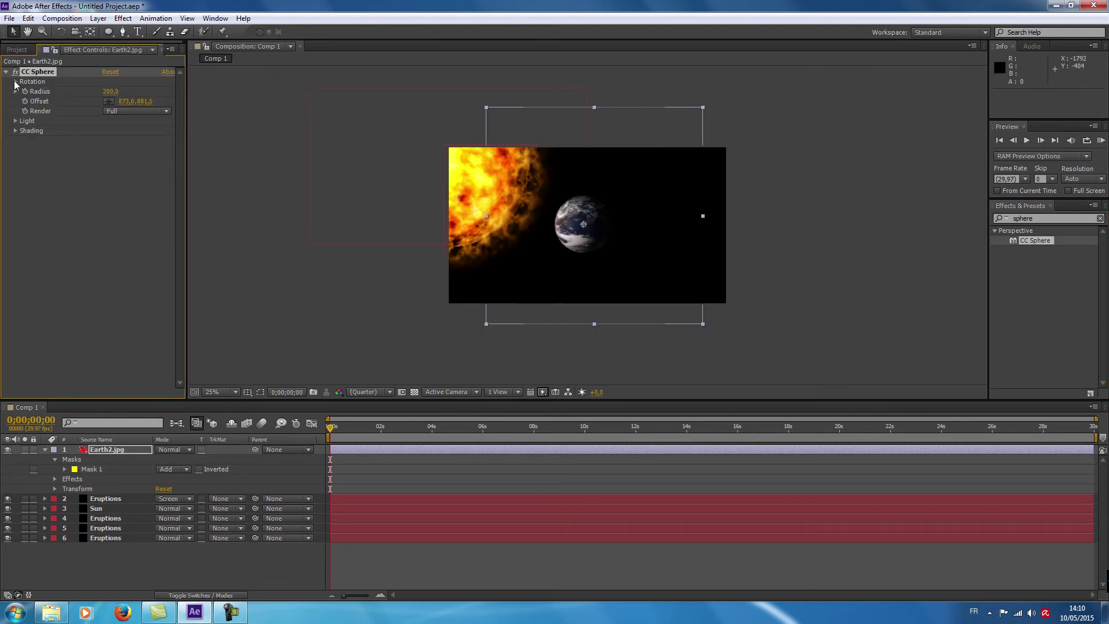
- Set the CC Sphere radius on the Earth2.jpg layer to 69
click(114, 91)
text(69)
key(Return)
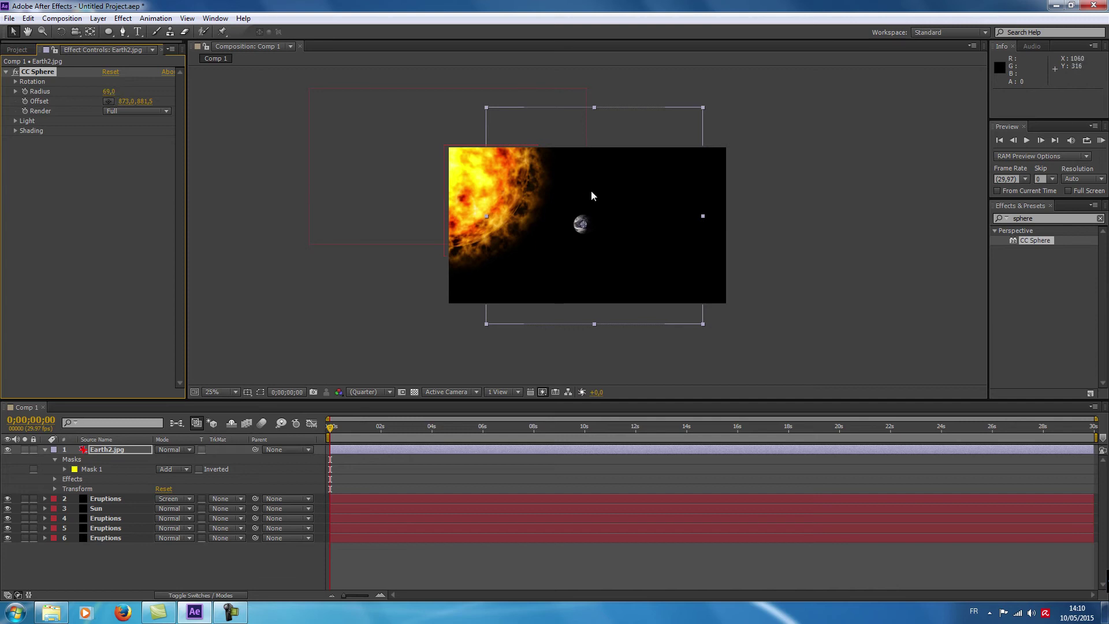
- Move the Earth's CC Sphere offset to about 1237, 945.5 and apply the Glow effect to the Earth2.jpg layer
drag(585, 225, 637, 232)
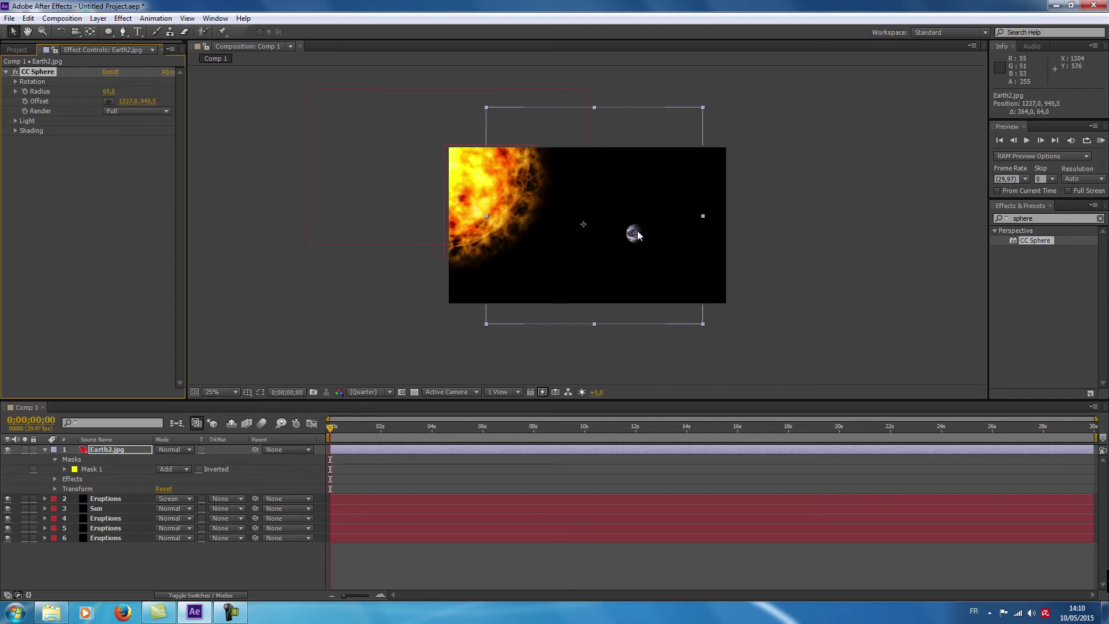
key(period)
click(1080, 219)
text(glow)
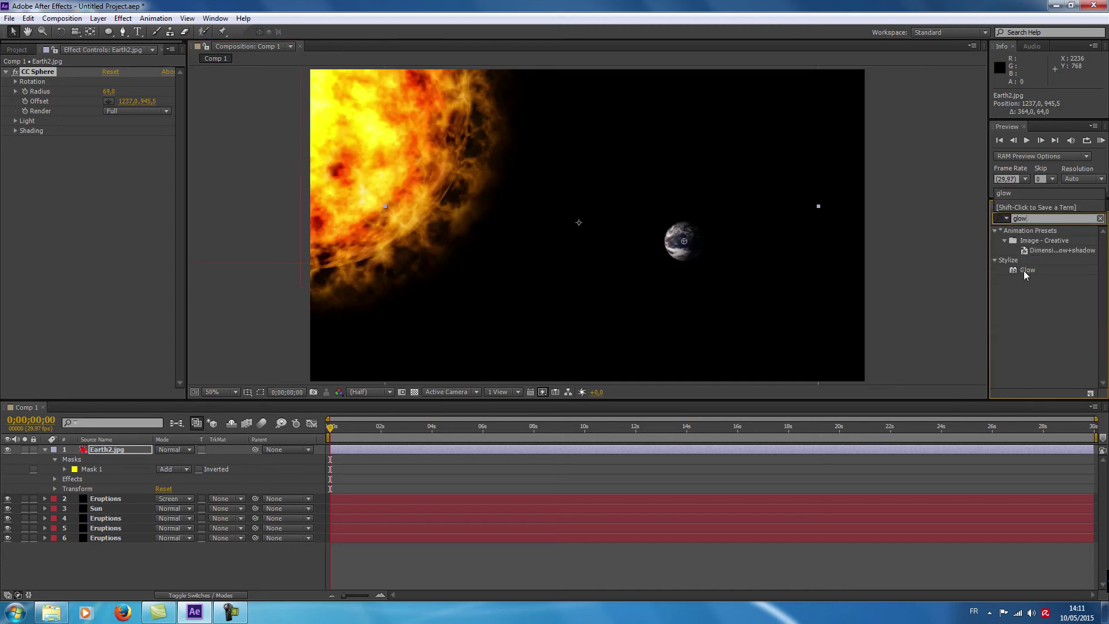
drag(1011, 274, 650, 245)
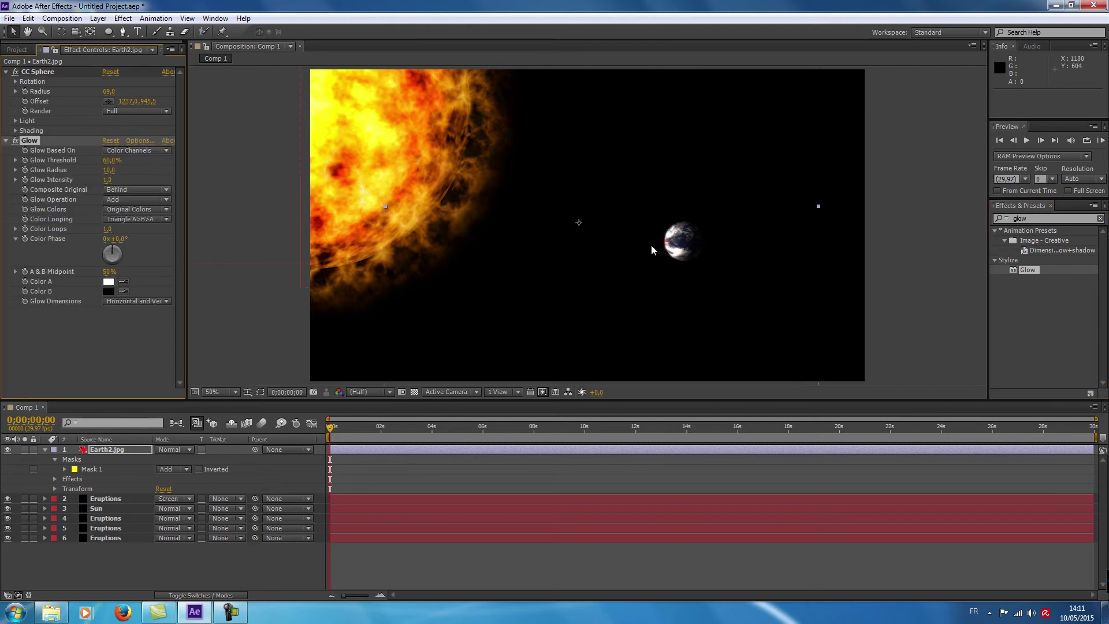
- Set the Earth2.jpg Glow threshold to 42%, radius to 39 and intensity to 4
click(110, 162)
key(Return)
click(108, 169)
text(39)
key(Return)
click(107, 179)
key(Return)
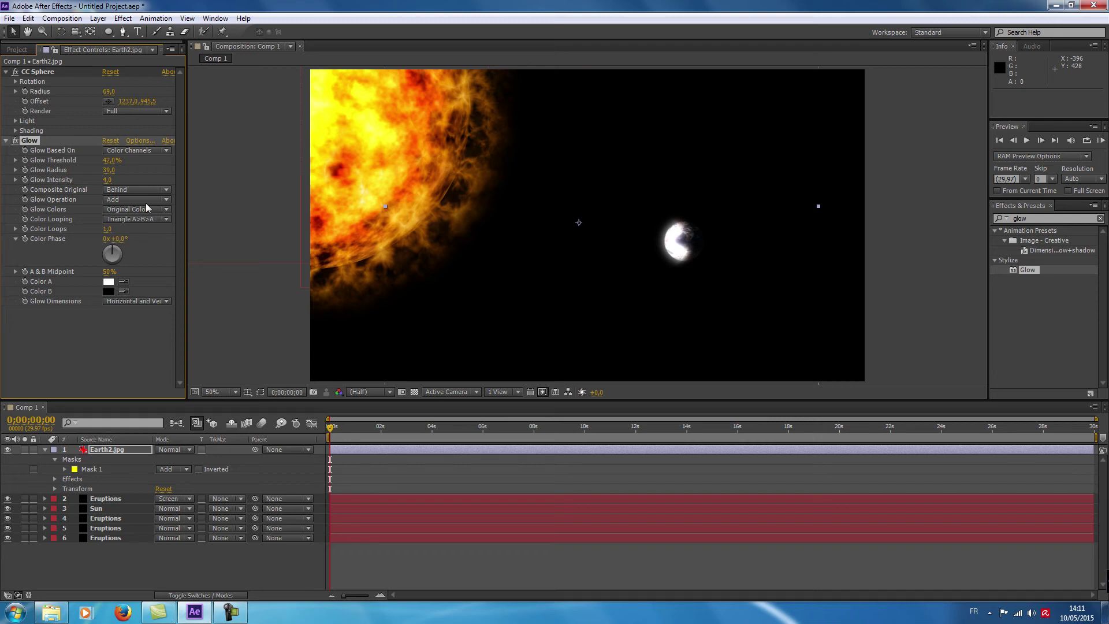
- Set the Earth glow's Color Loops to 4.5 and its Glow Colors to A & B Colors
click(107, 228)
key(Return)
click(141, 209)
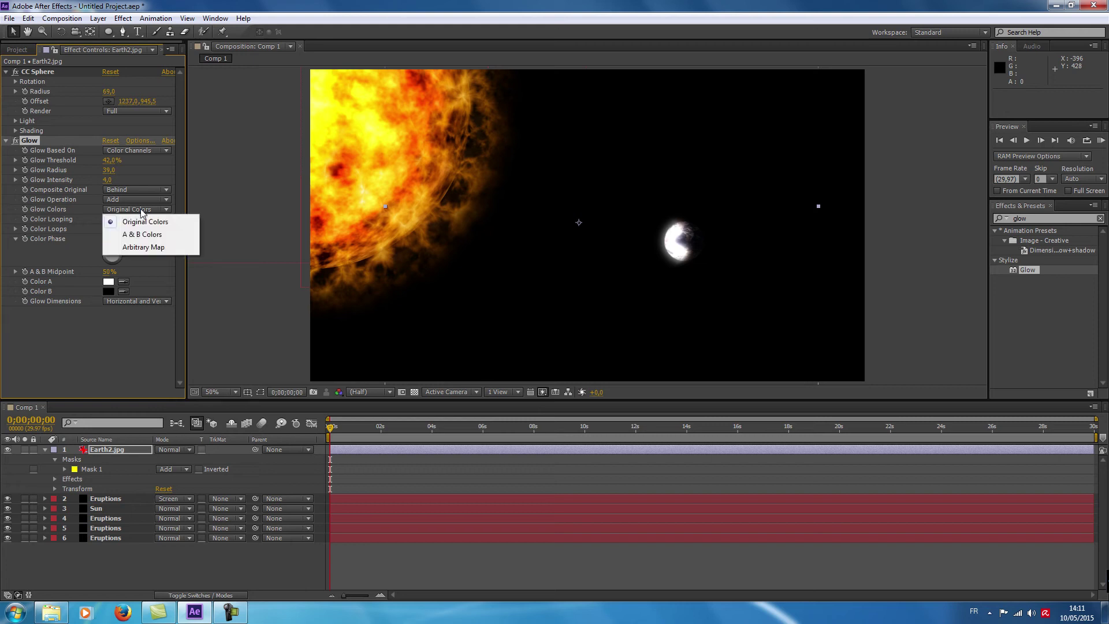
click(152, 241)
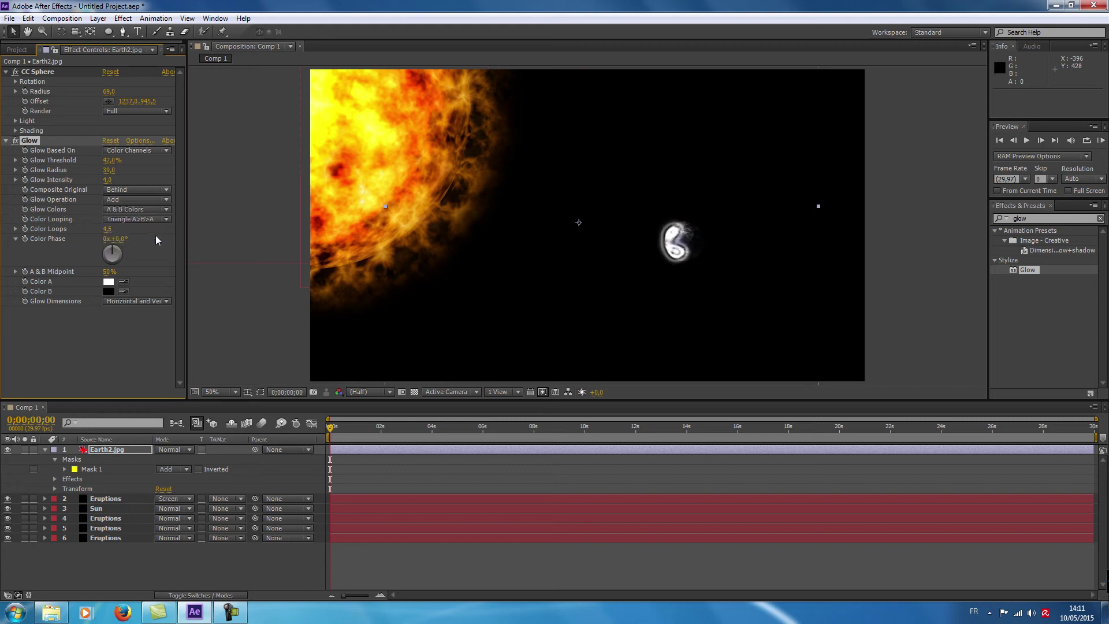
- Set the Earth glow's Color A to the violet-blue 5E5AFF
click(110, 281)
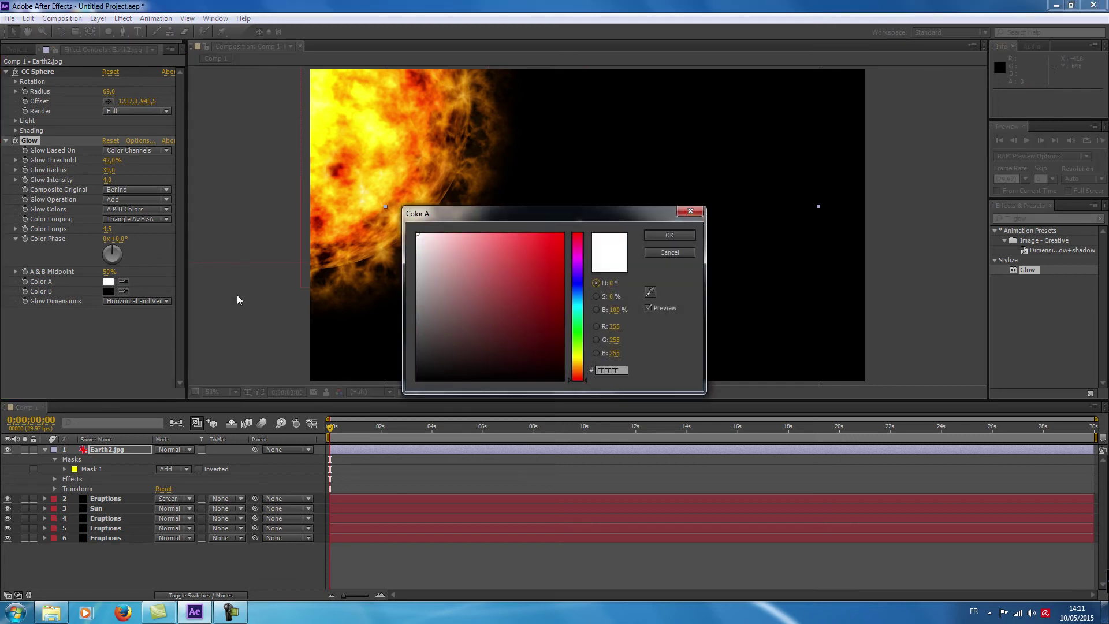
click(577, 282)
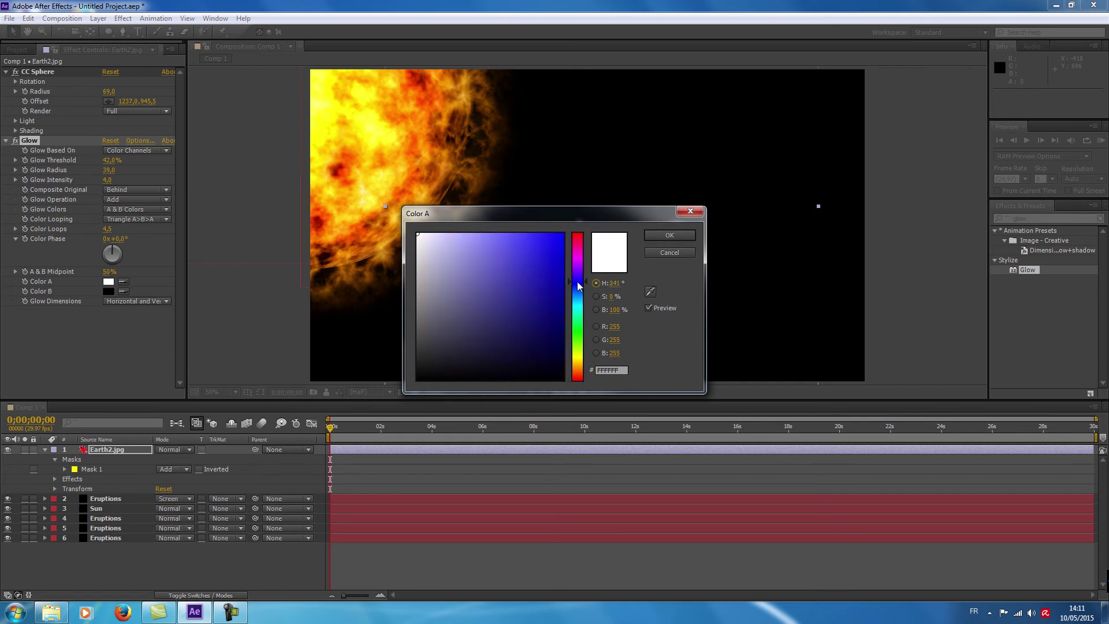
drag(547, 253, 512, 218)
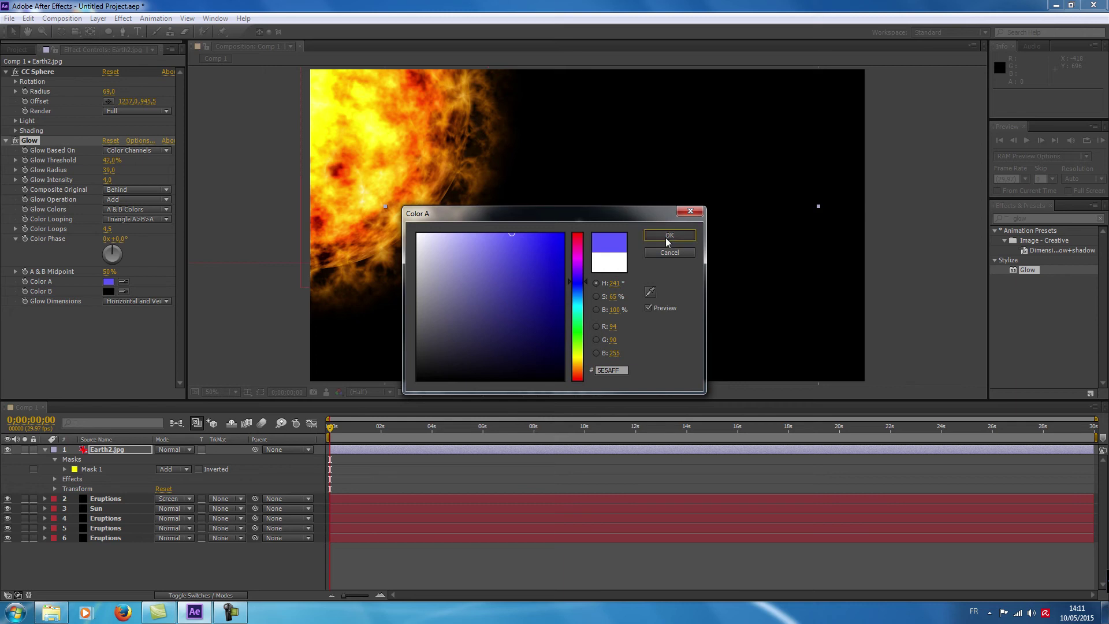
click(669, 235)
- Set the Earth glow's Color B to the blue 315BF7 and the A & B Midpoint to 47%
click(112, 294)
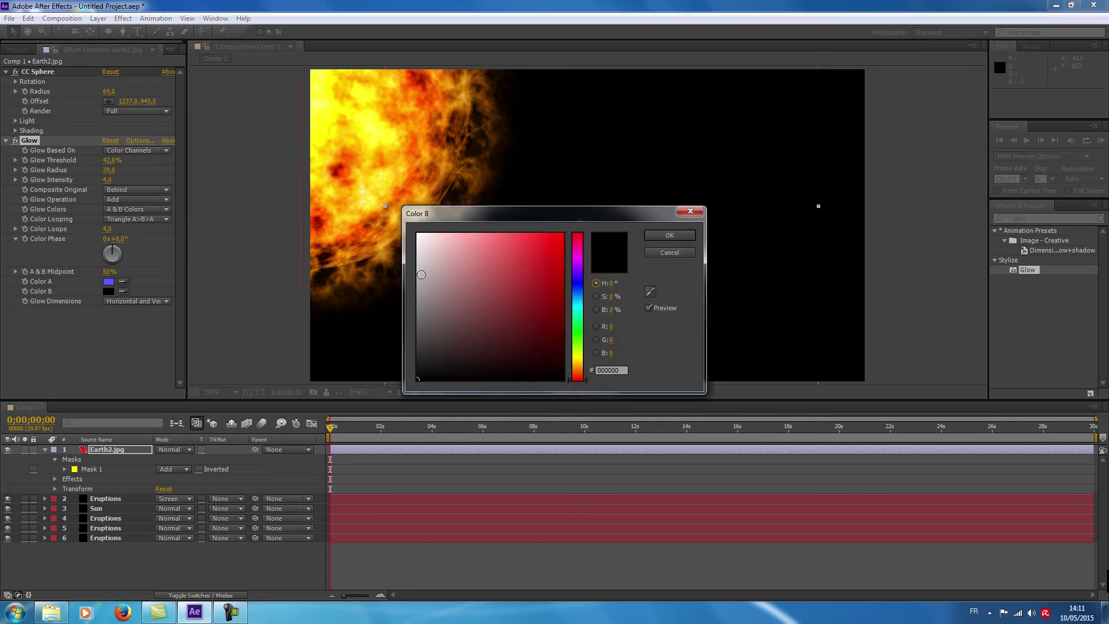
click(577, 288)
drag(537, 238, 535, 239)
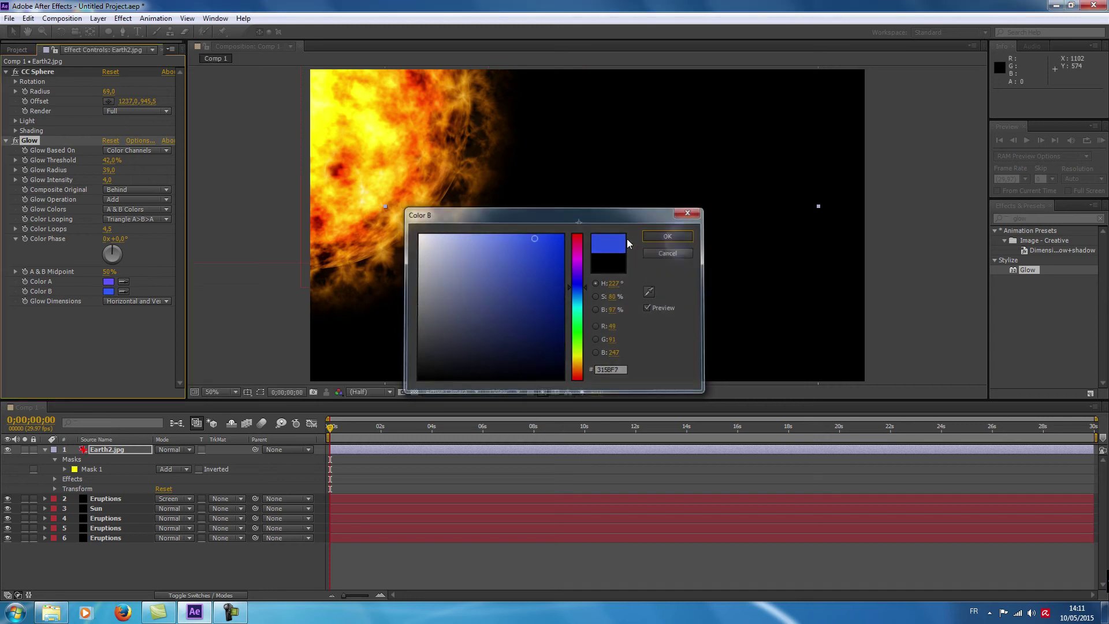
click(667, 236)
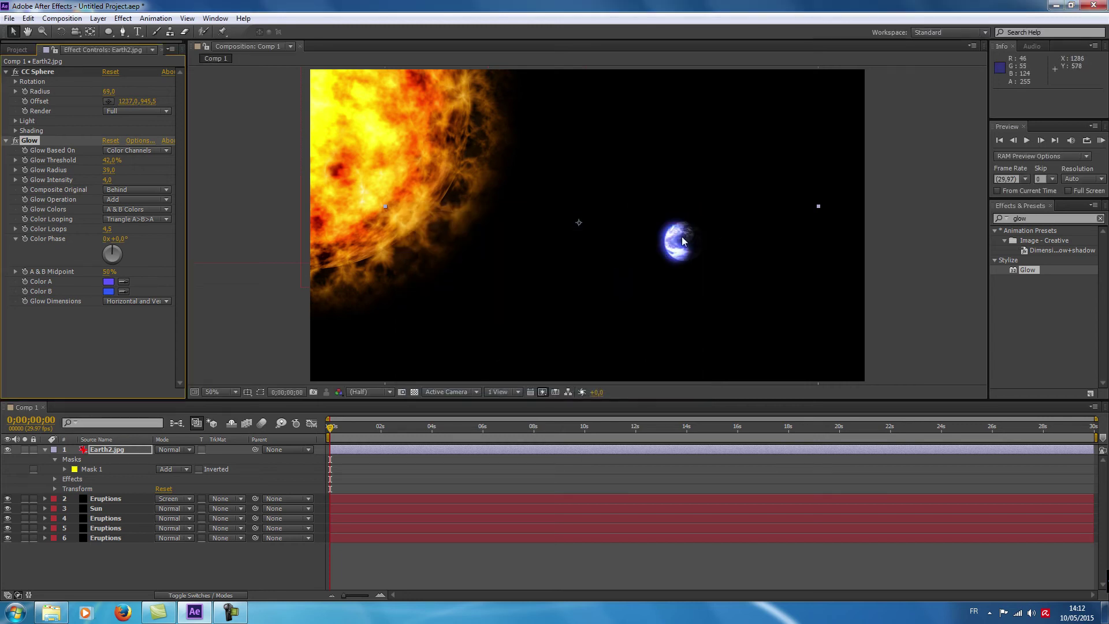
drag(109, 271, 98, 283)
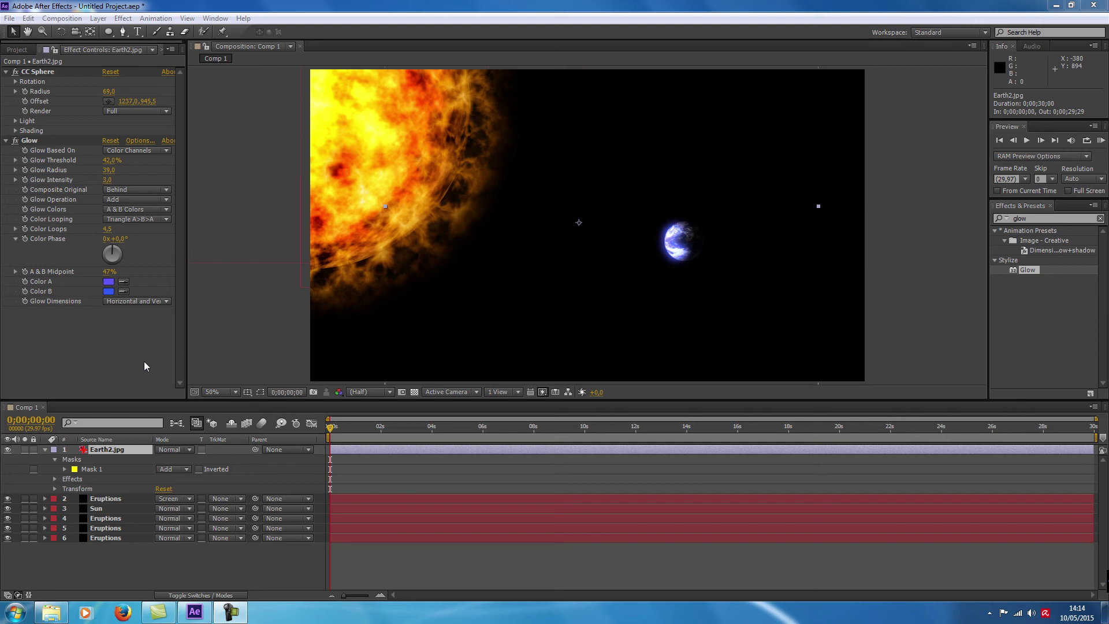
- Animate the Earth's CC Sphere Rotation Y with keyframes from 0° at the composition's start to 108° at 0;00;29;29
click(15, 82)
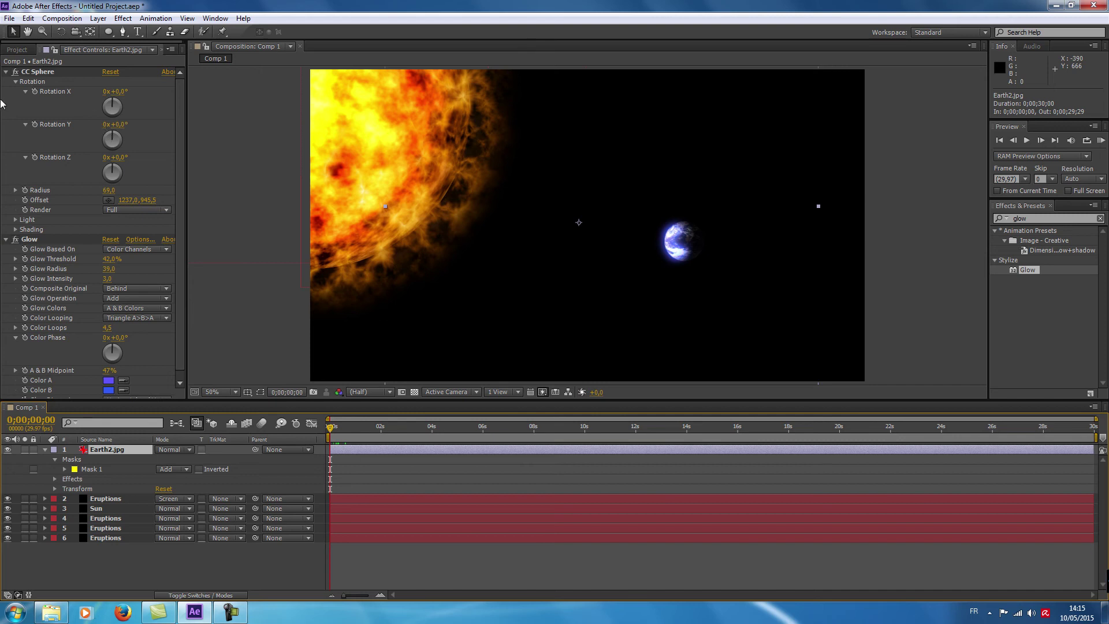
click(35, 127)
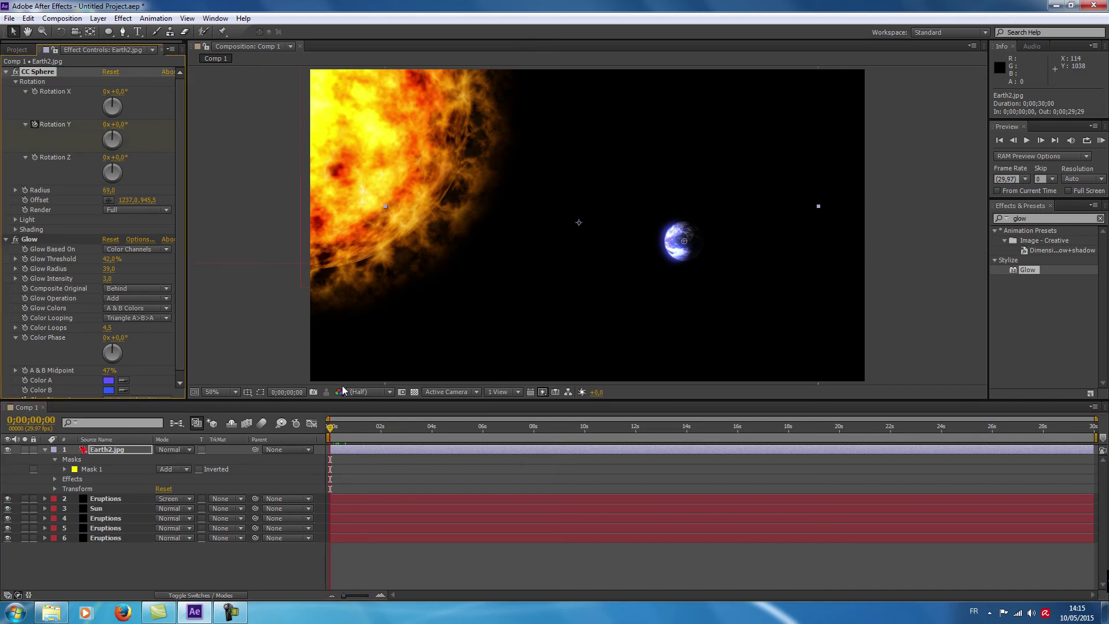
drag(348, 431, 1094, 430)
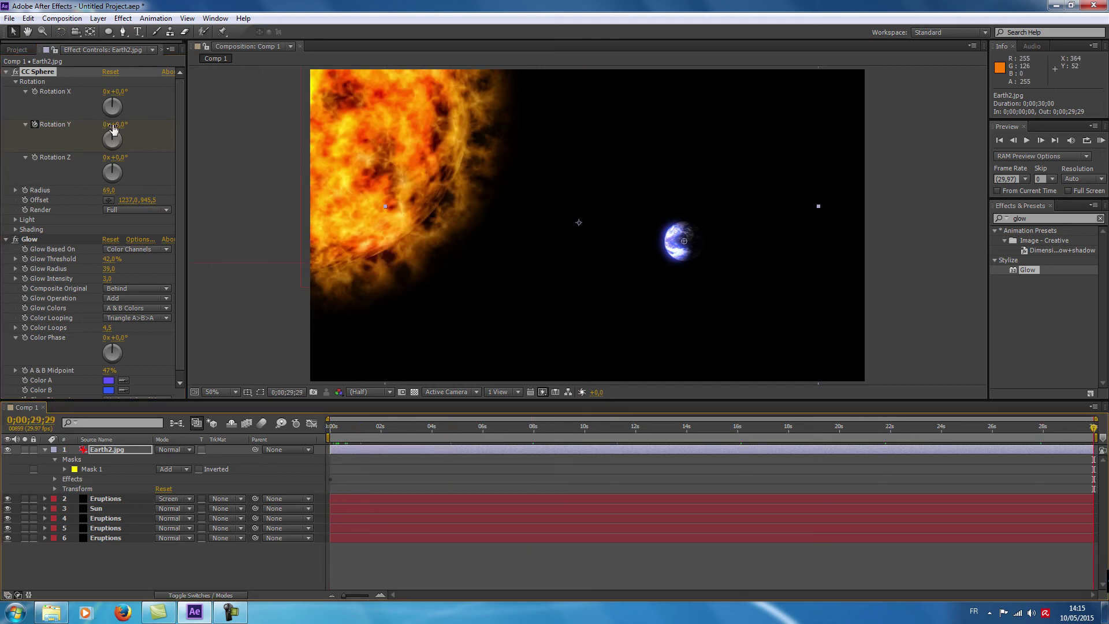
drag(120, 125, 188, 129)
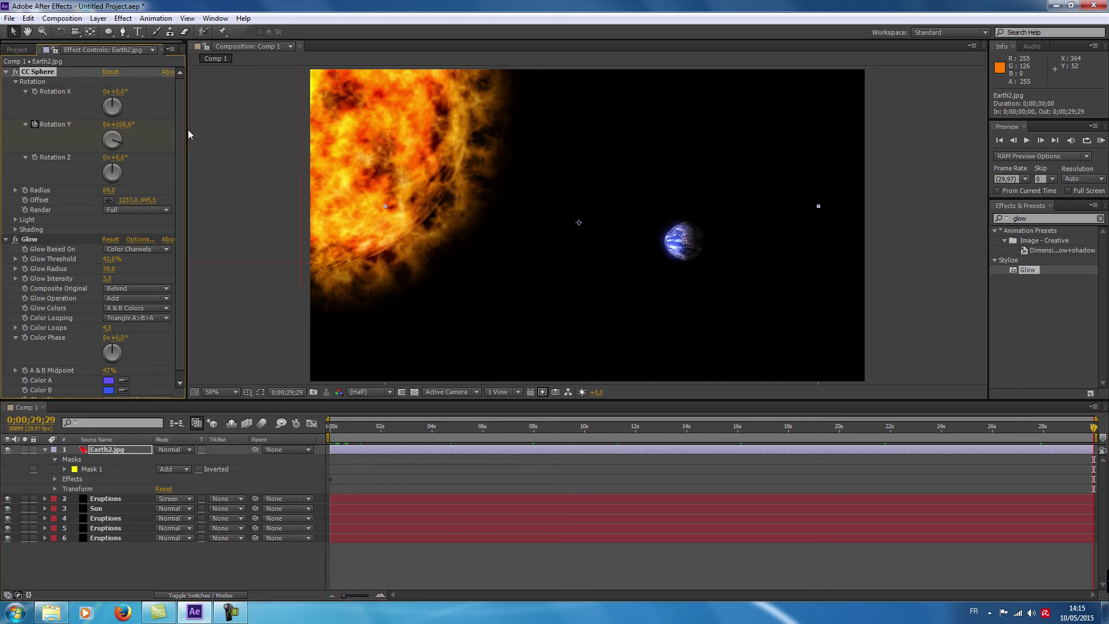
drag(364, 432, 292, 452)
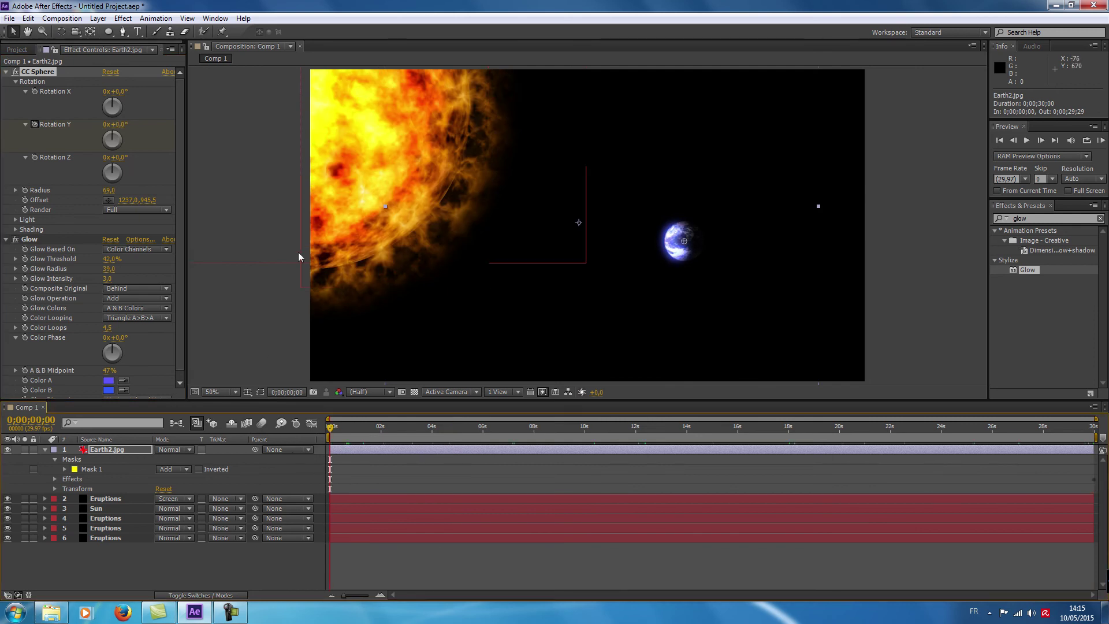
- Animate the Sun layer's CC Sphere Rotation Z with keyframes from 0° at the start to 32° at 0;00;29;29, and scrub through the timeline
click(85, 508)
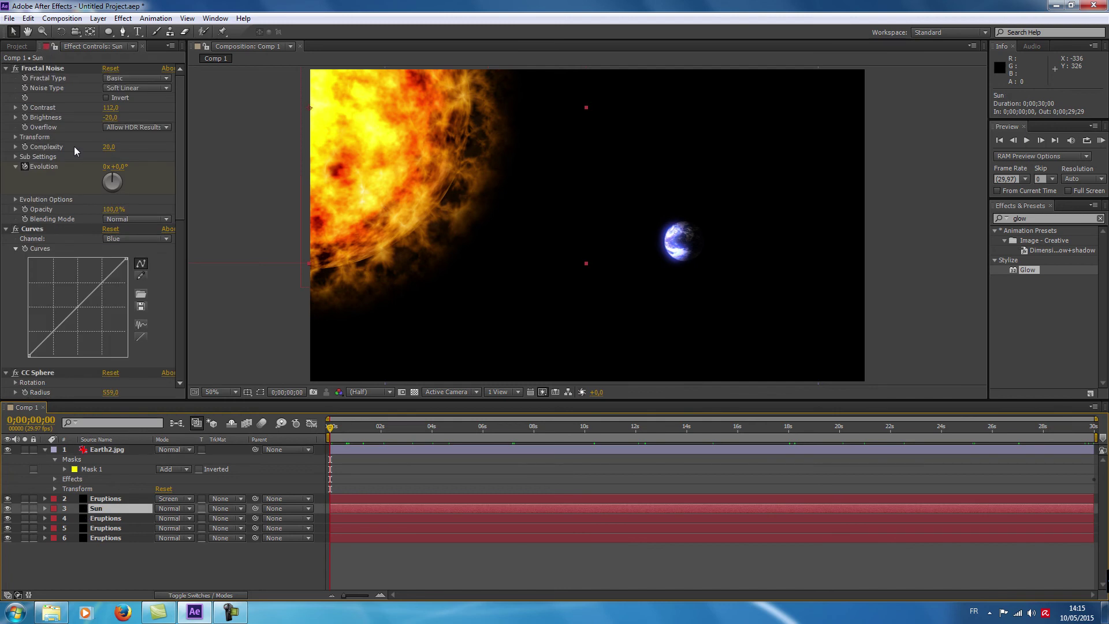
scroll(74, 147, down, 8)
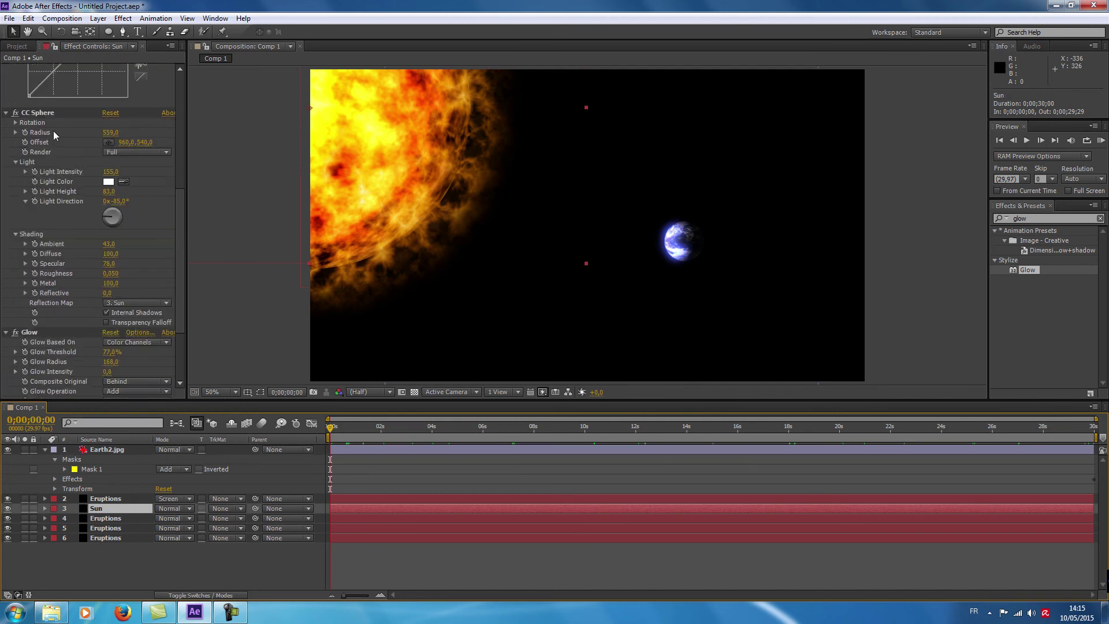
click(15, 123)
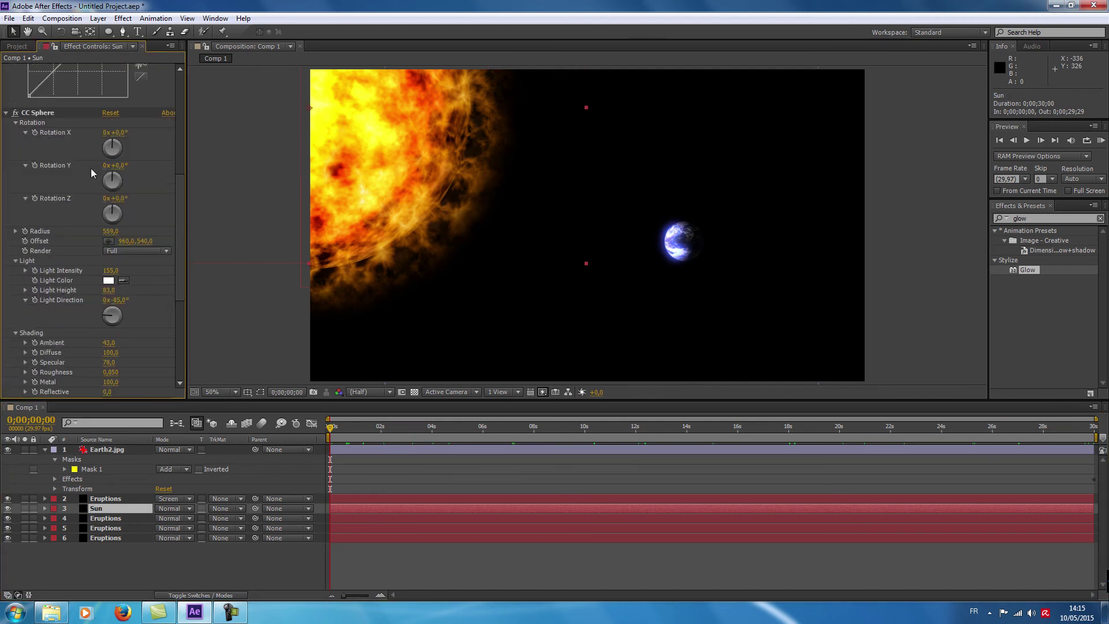
click(320, 432)
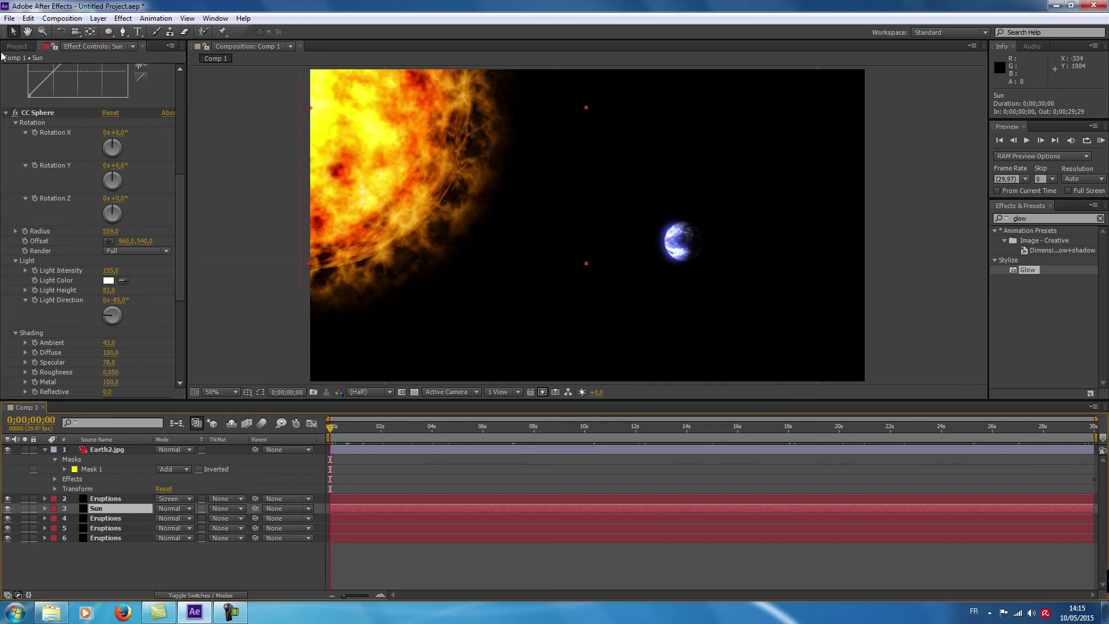
click(35, 199)
drag(634, 428, 931, 427)
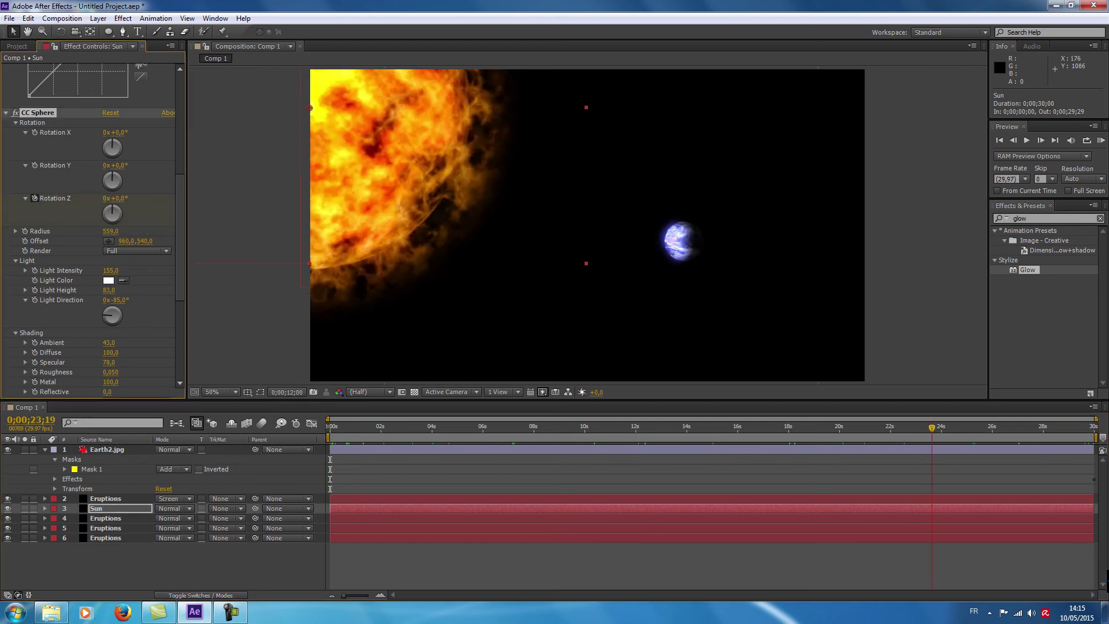
key(End)
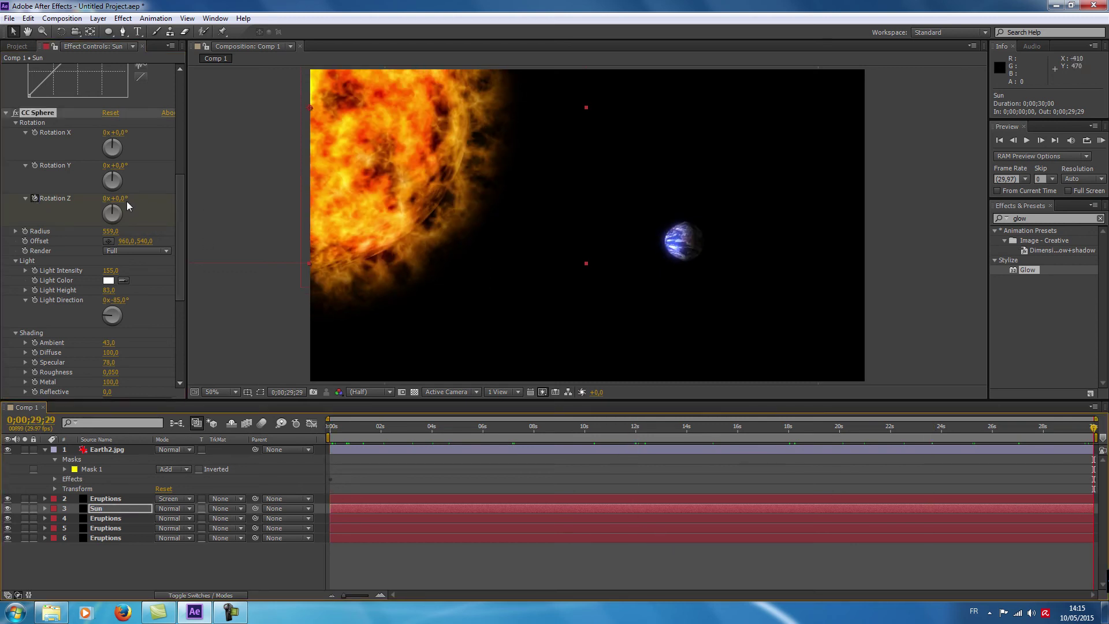
drag(119, 198, 145, 212)
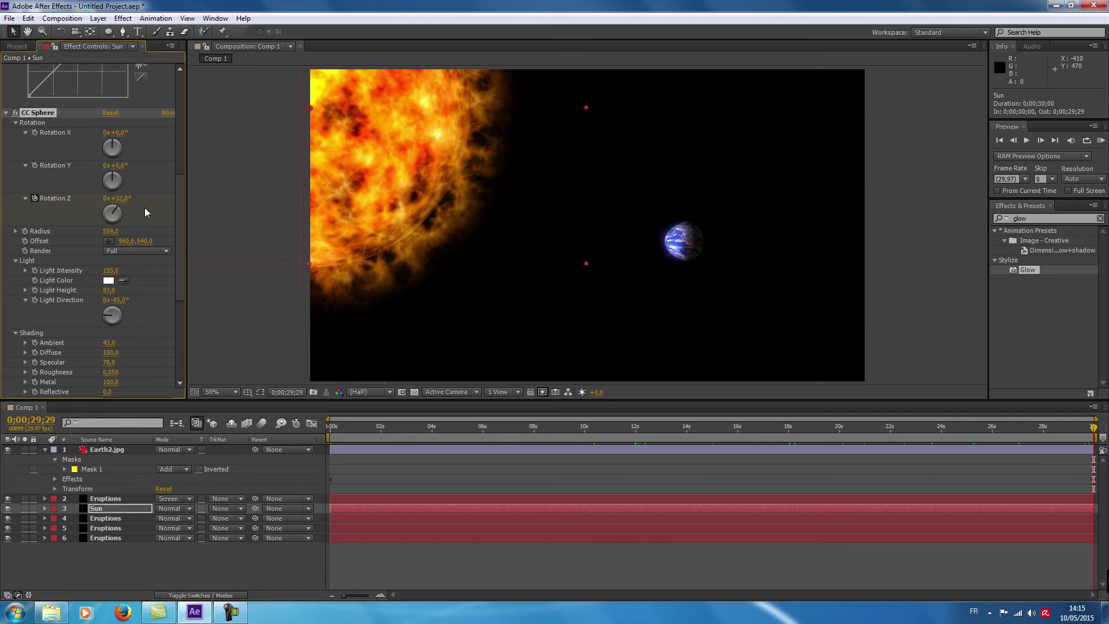
drag(446, 421, 590, 455)
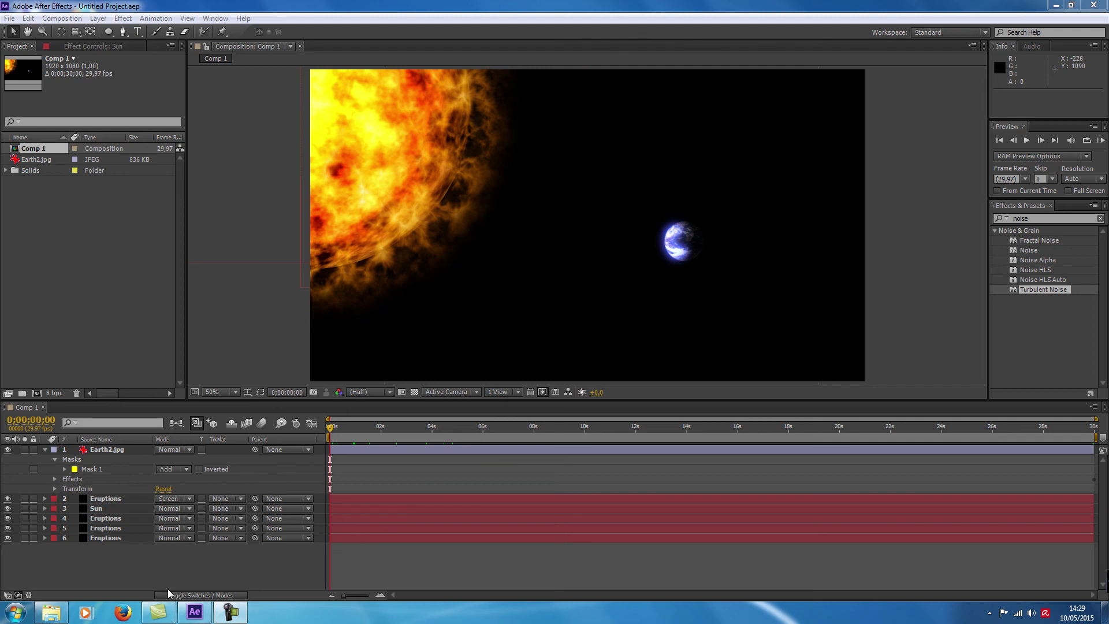
- Create a new black 1920 x 1080 solid layer named Stars in Comp 1
right_click(157, 567)
mouse_move(222, 450)
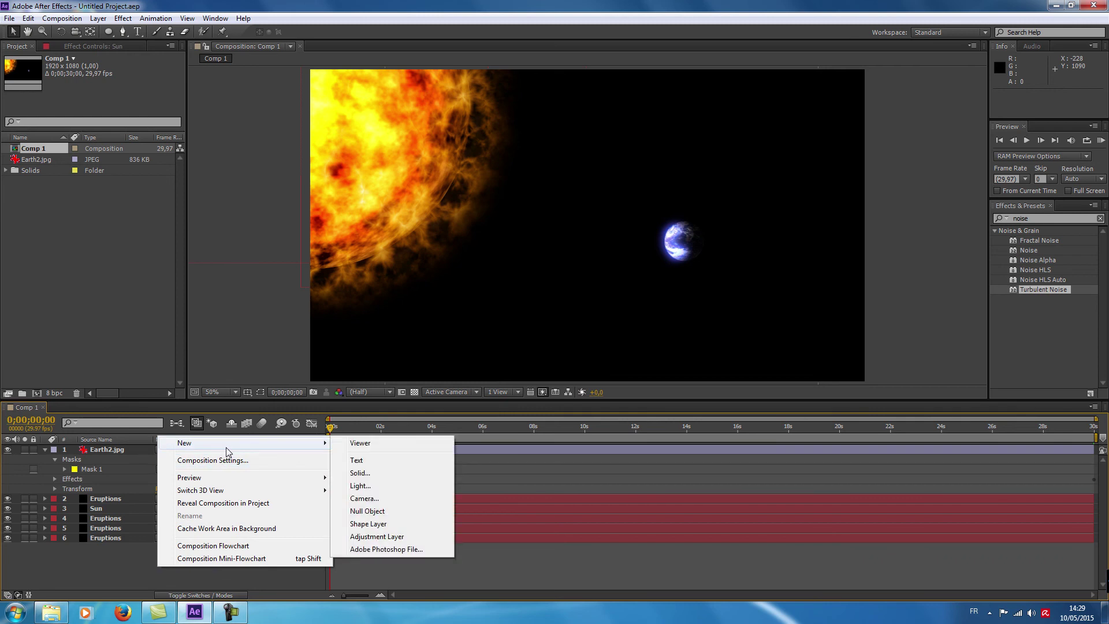
click(350, 469)
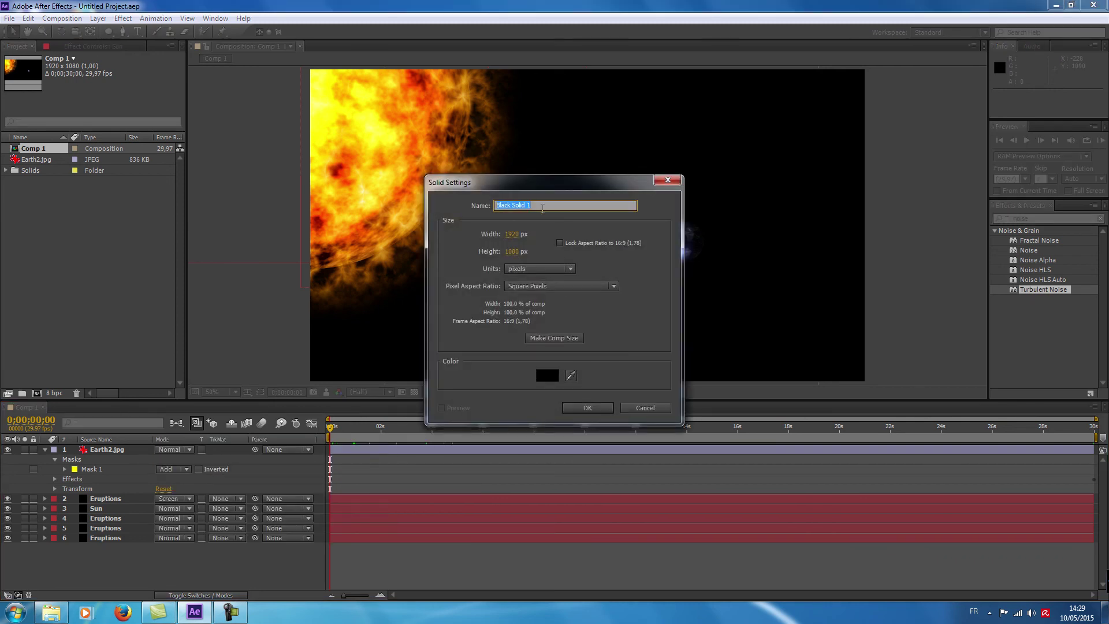
text(Stars)
click(587, 408)
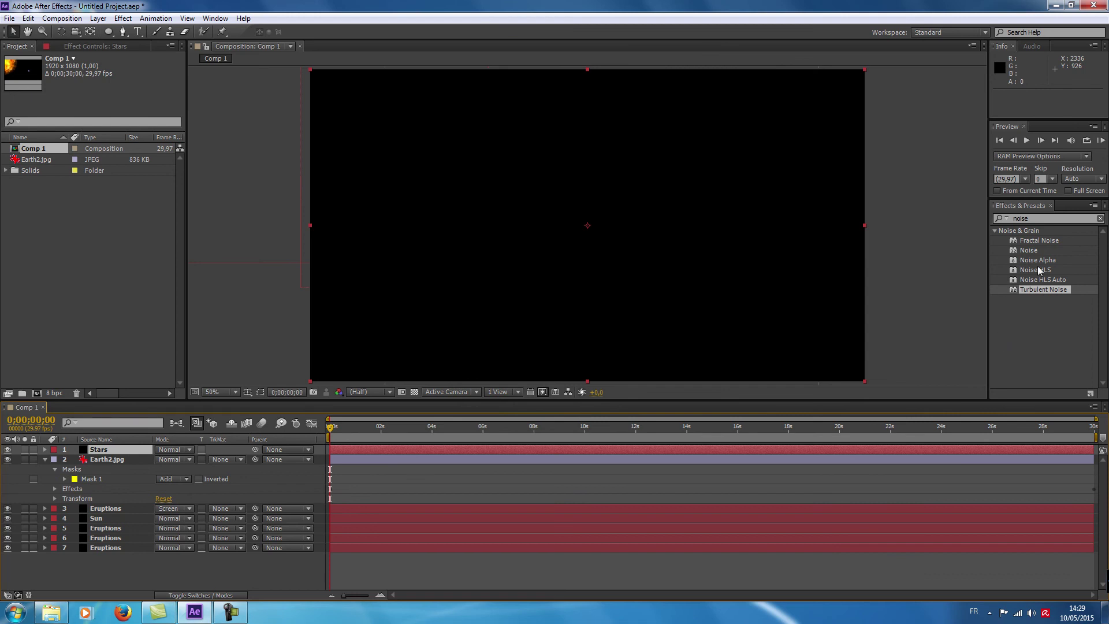
- Apply Turbulent Noise to the Stars layer with contrast 289 and brightness -74
click(1044, 217)
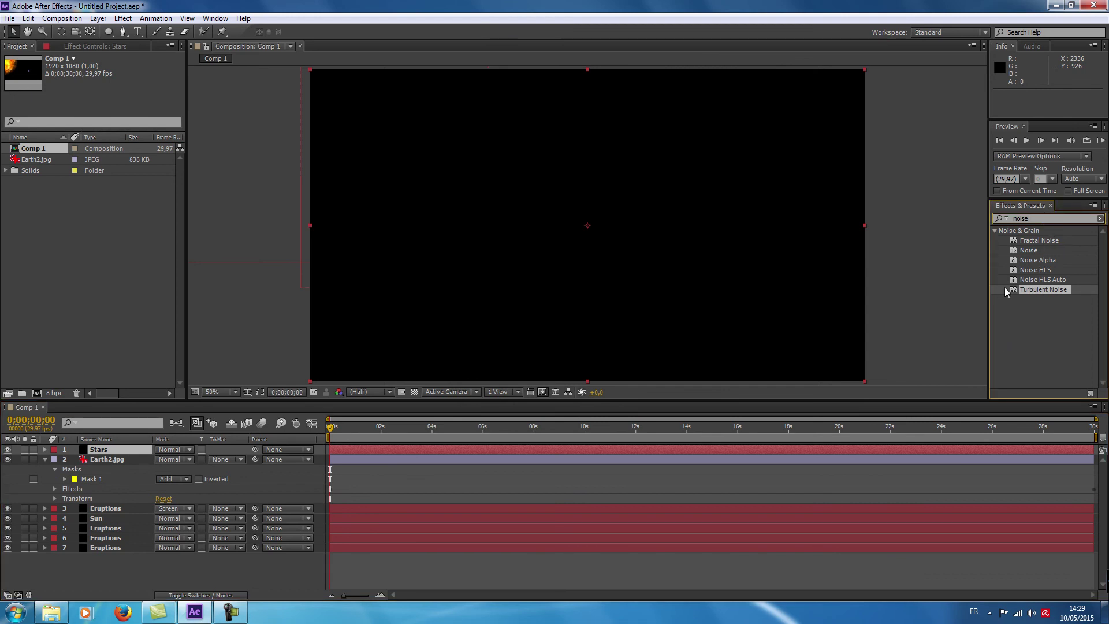
drag(1015, 293, 565, 239)
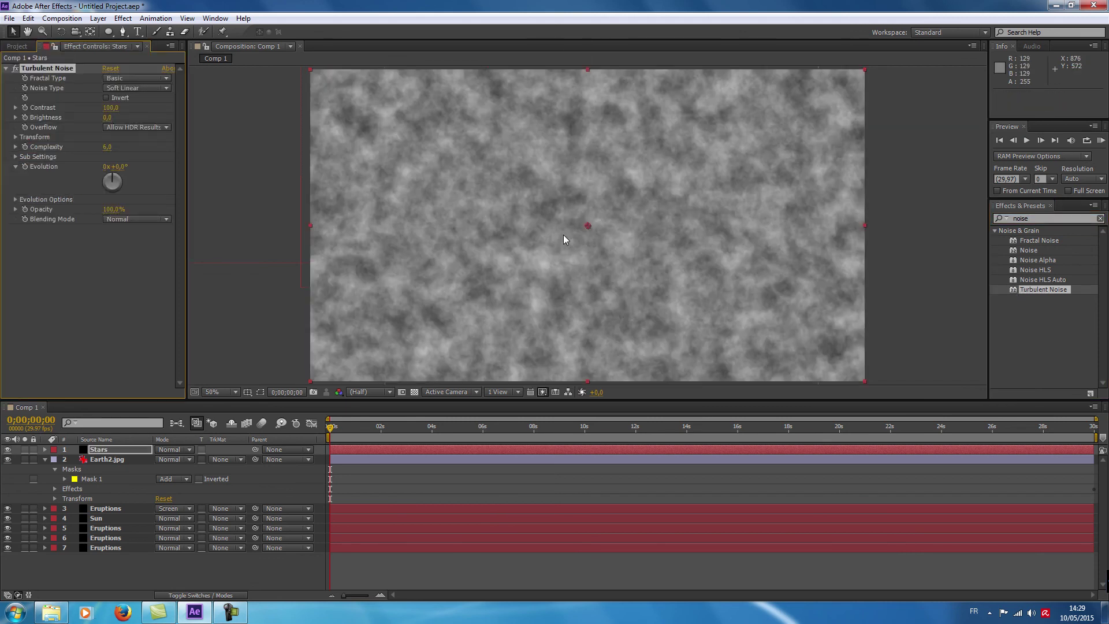
click(113, 110)
text(289)
key(Return)
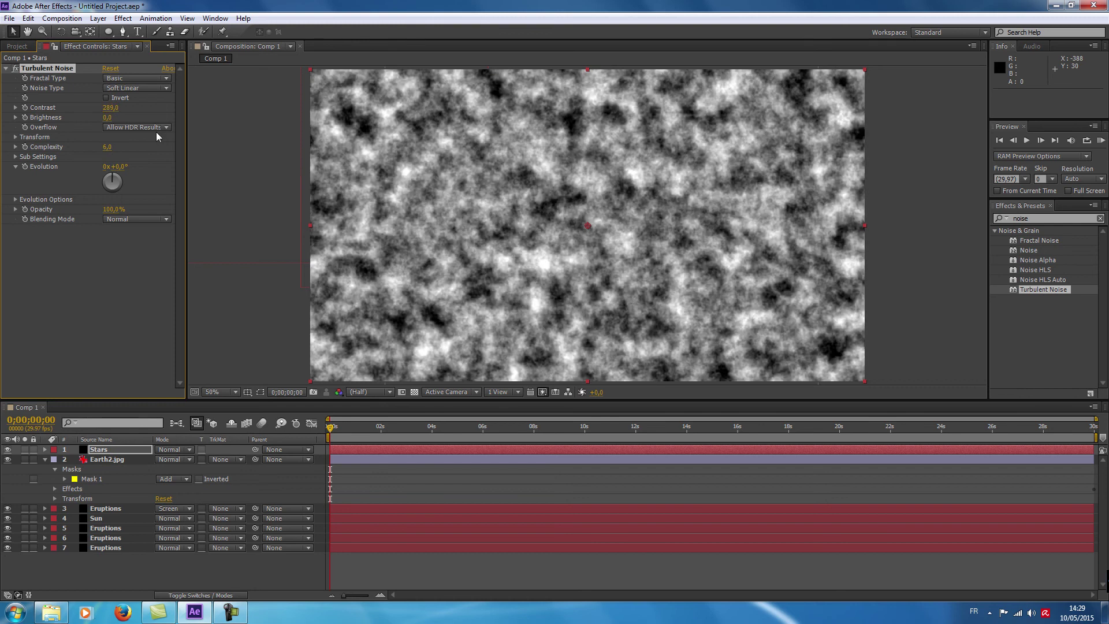
drag(108, 118, 77, 128)
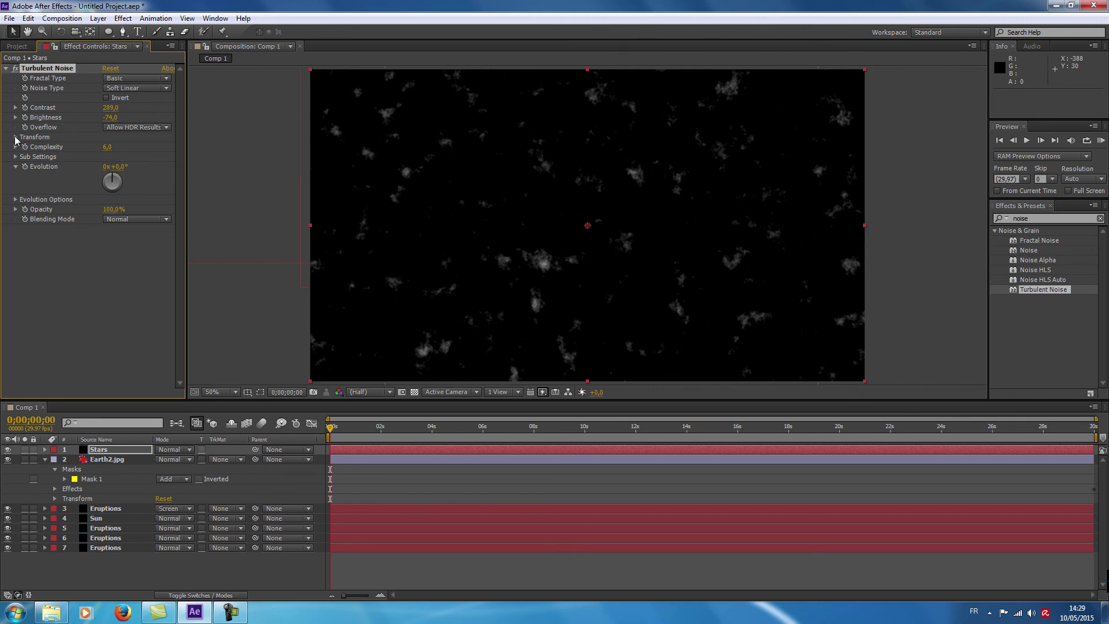
- Set the Turbulent Noise scale on the Stars layer to 1 and lower its brightness further
click(15, 138)
drag(110, 167, 33, 192)
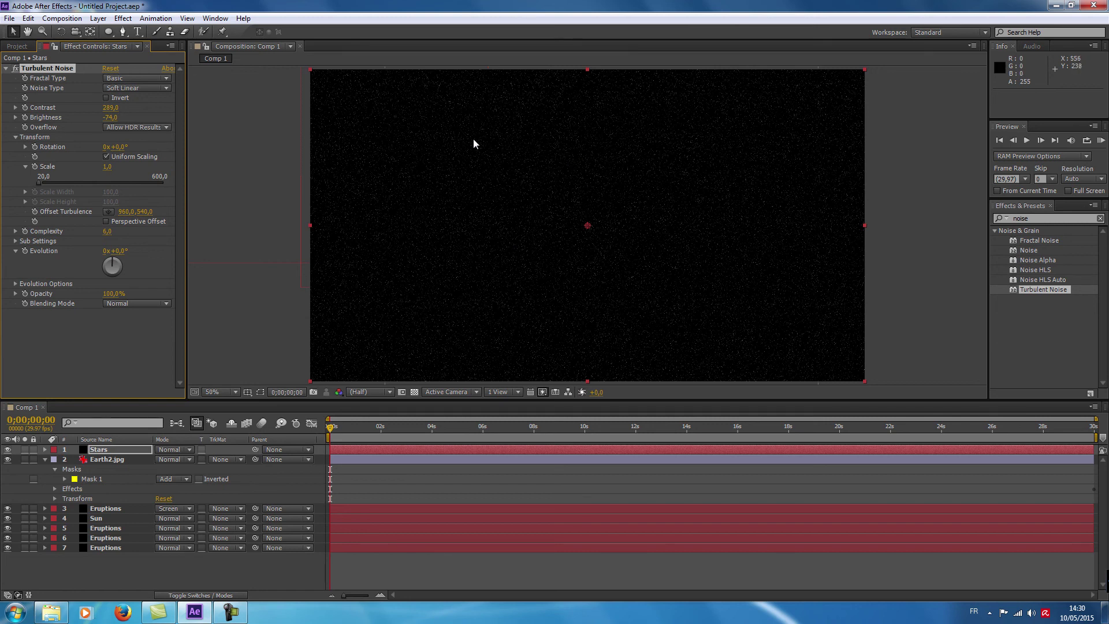
drag(115, 120, 109, 122)
- Collapse the Earth2.jpg layer's properties and move the Stars layer beneath all other layers
click(45, 460)
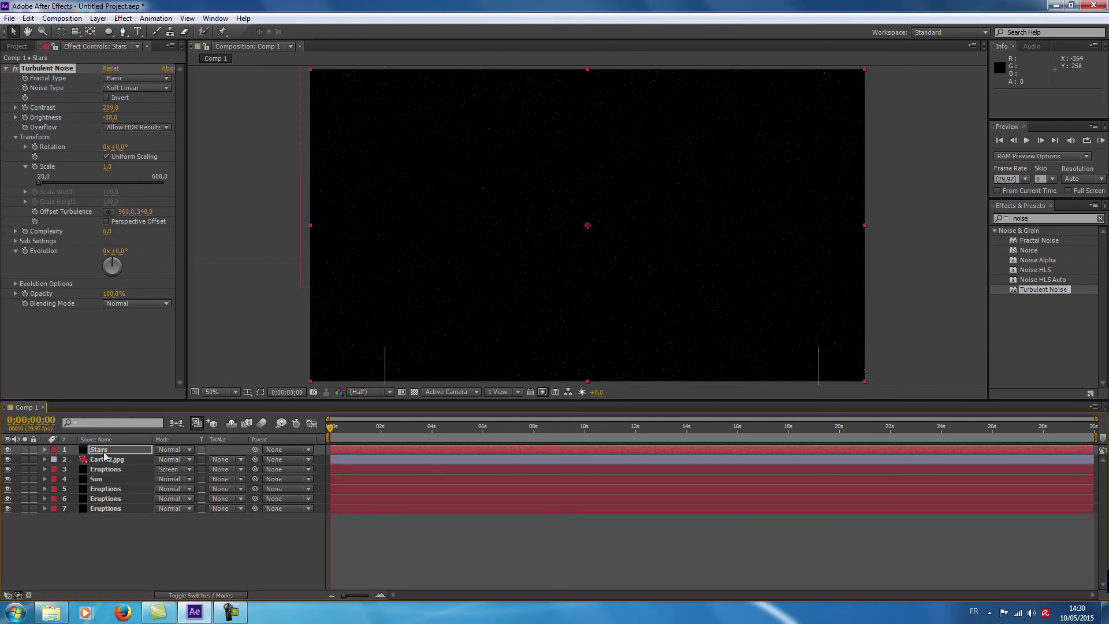
drag(104, 454, 88, 511)
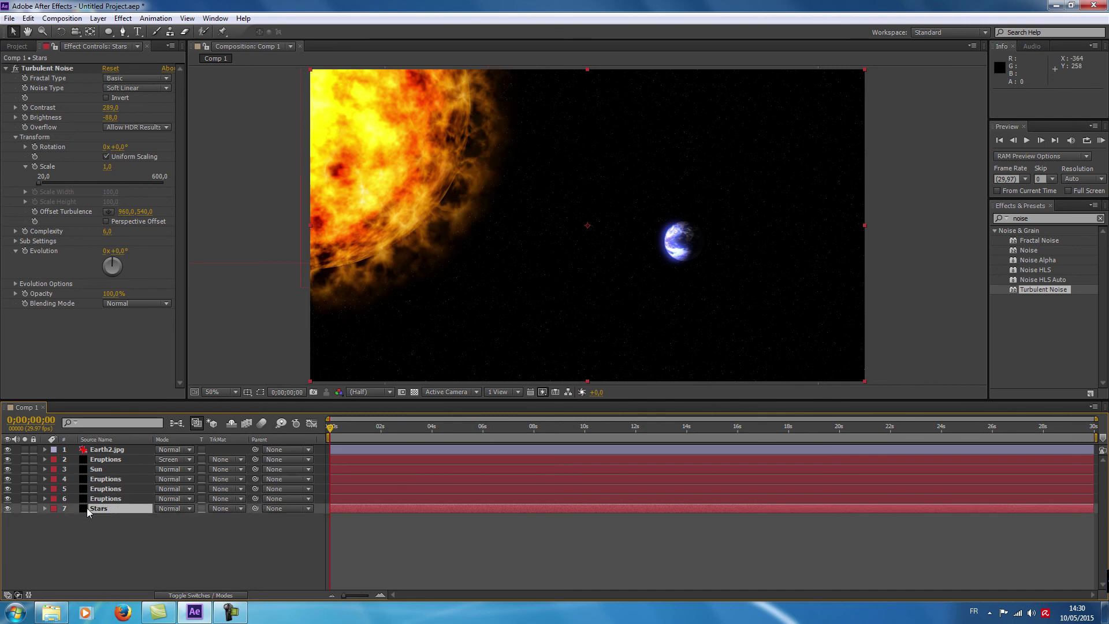